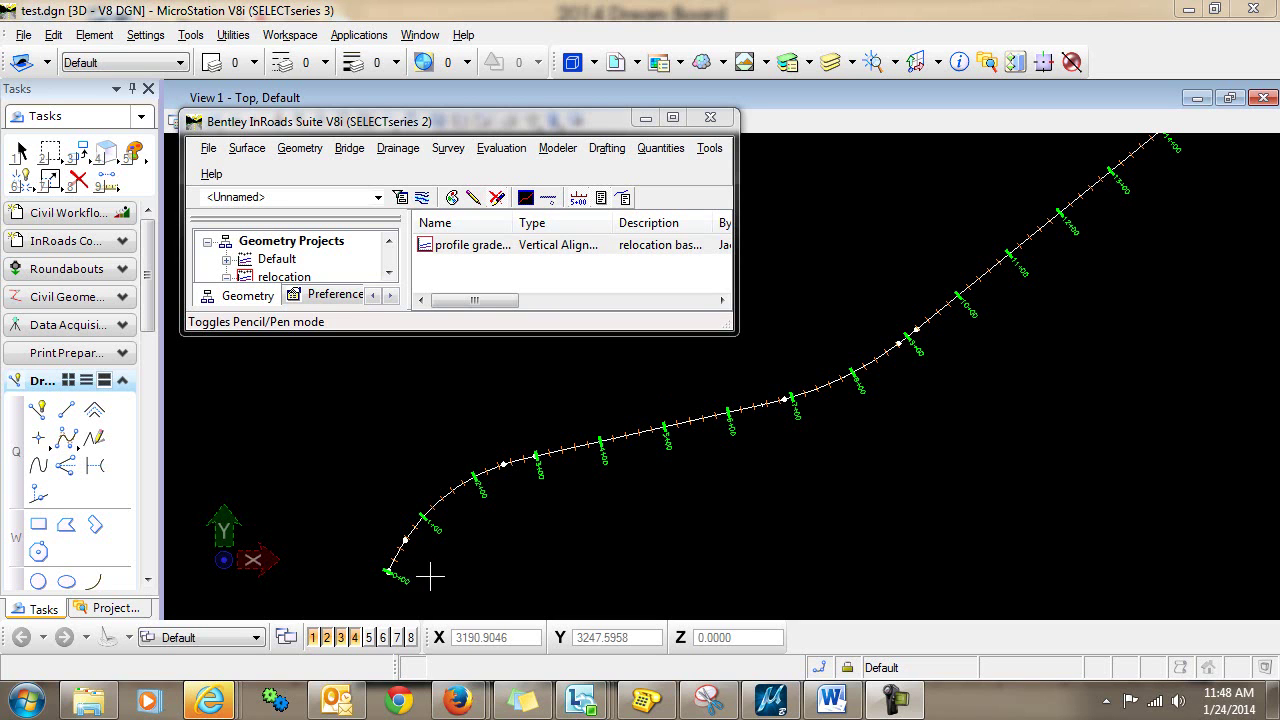
# Pan and zoom to bring the baseline alignment's far end into view.
pyautogui.scroll(5, 405, 590)
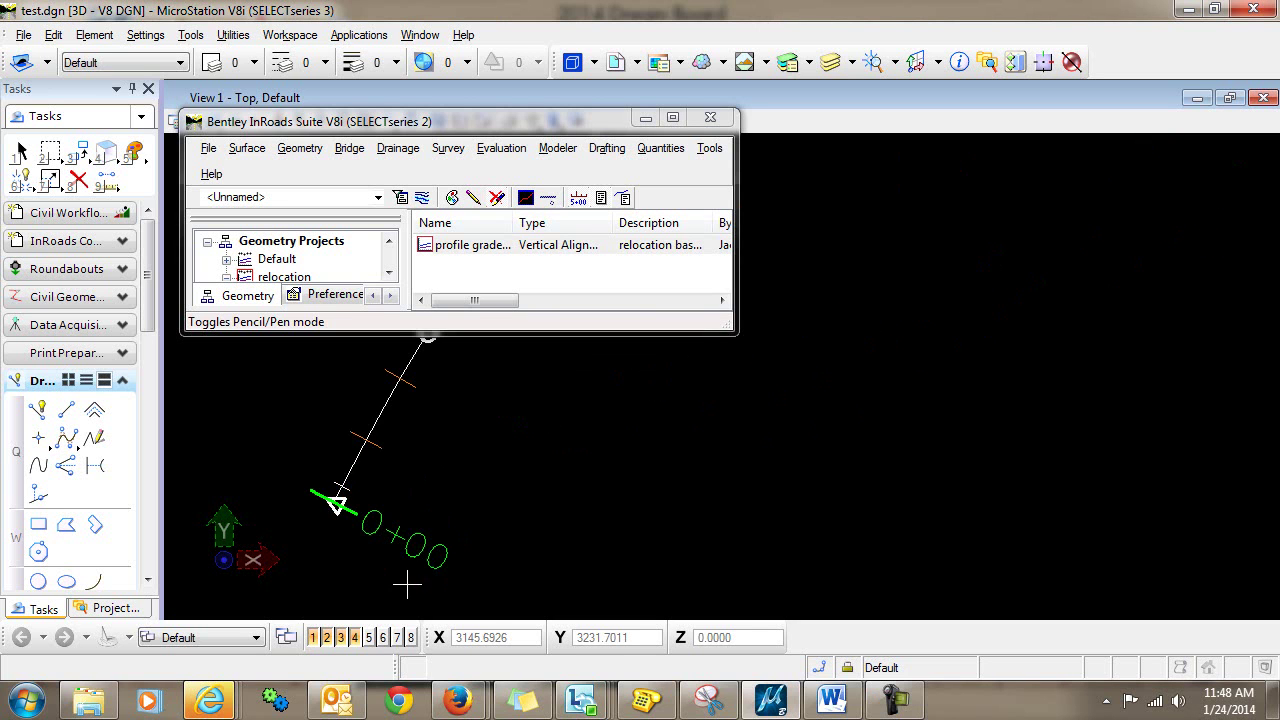
pyautogui.scroll(-4, 430, 545)
pyautogui.moveTo(977, 311); pyautogui.dragTo(779, 487, button='middle')
pyautogui.scroll(3, 935, 237)
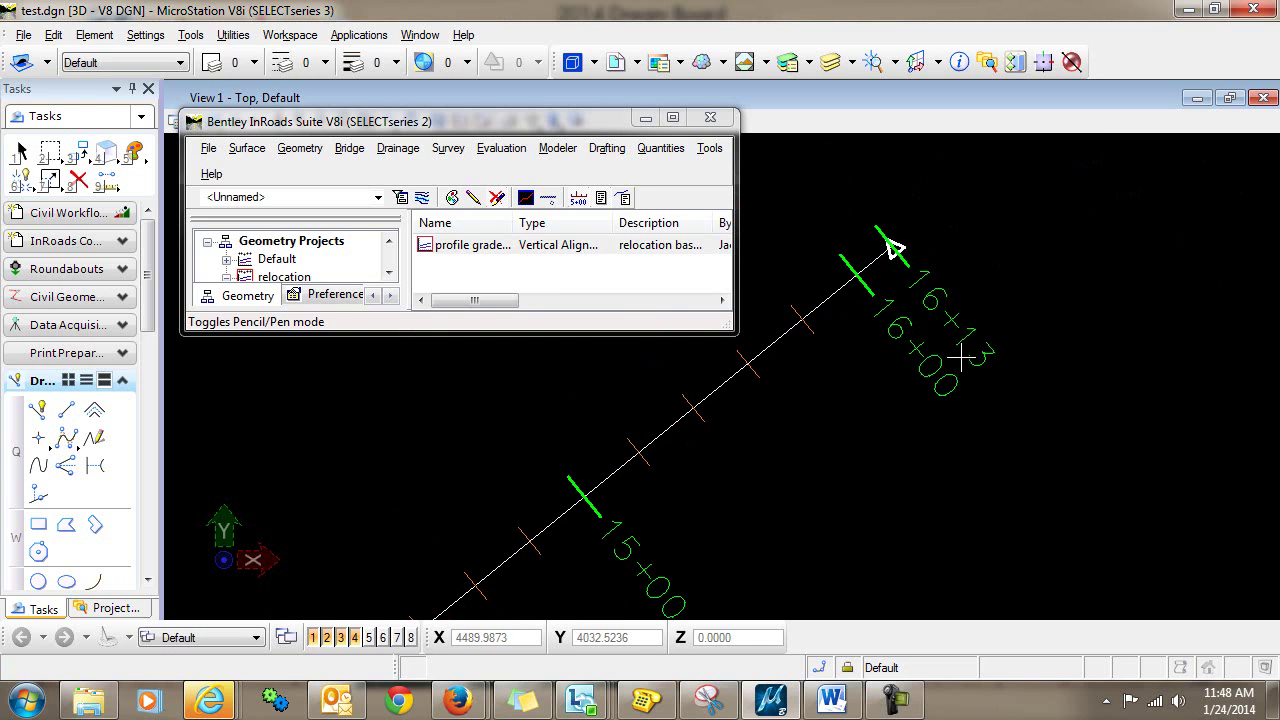
pyautogui.scroll(-10, 960, 360)
pyautogui.scroll(5, 900, 391)
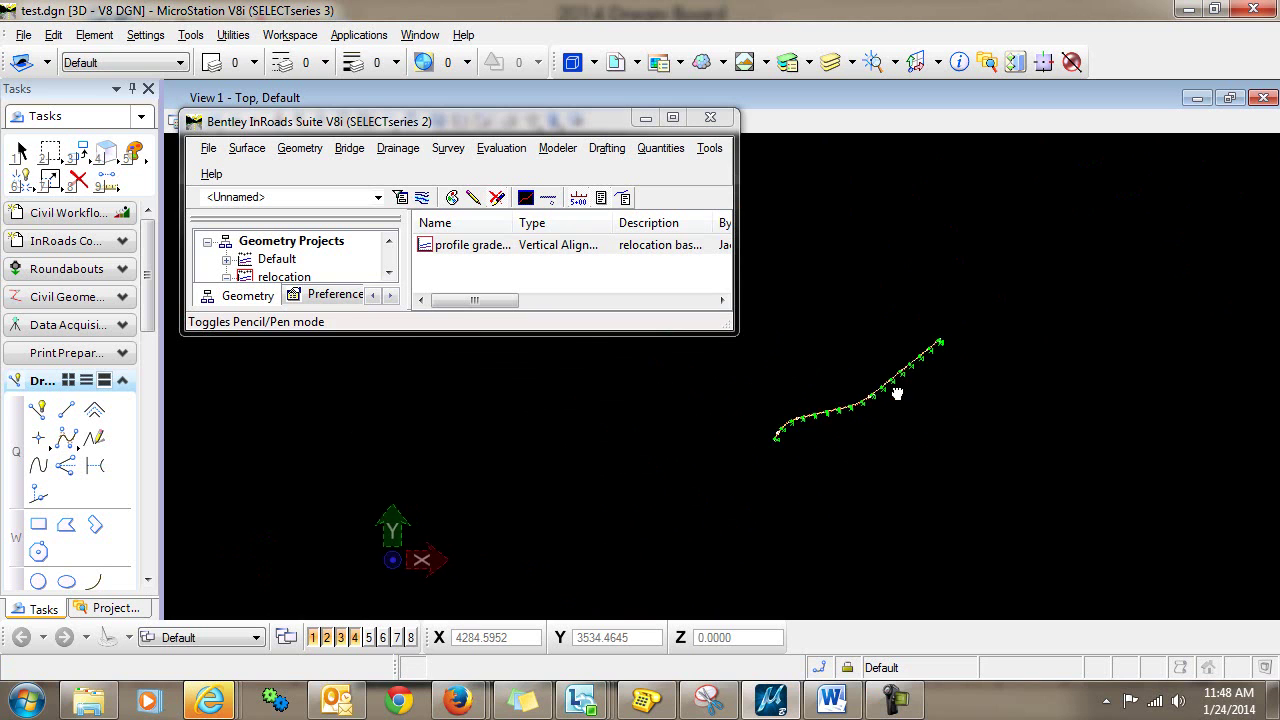
pyautogui.click(501, 150)
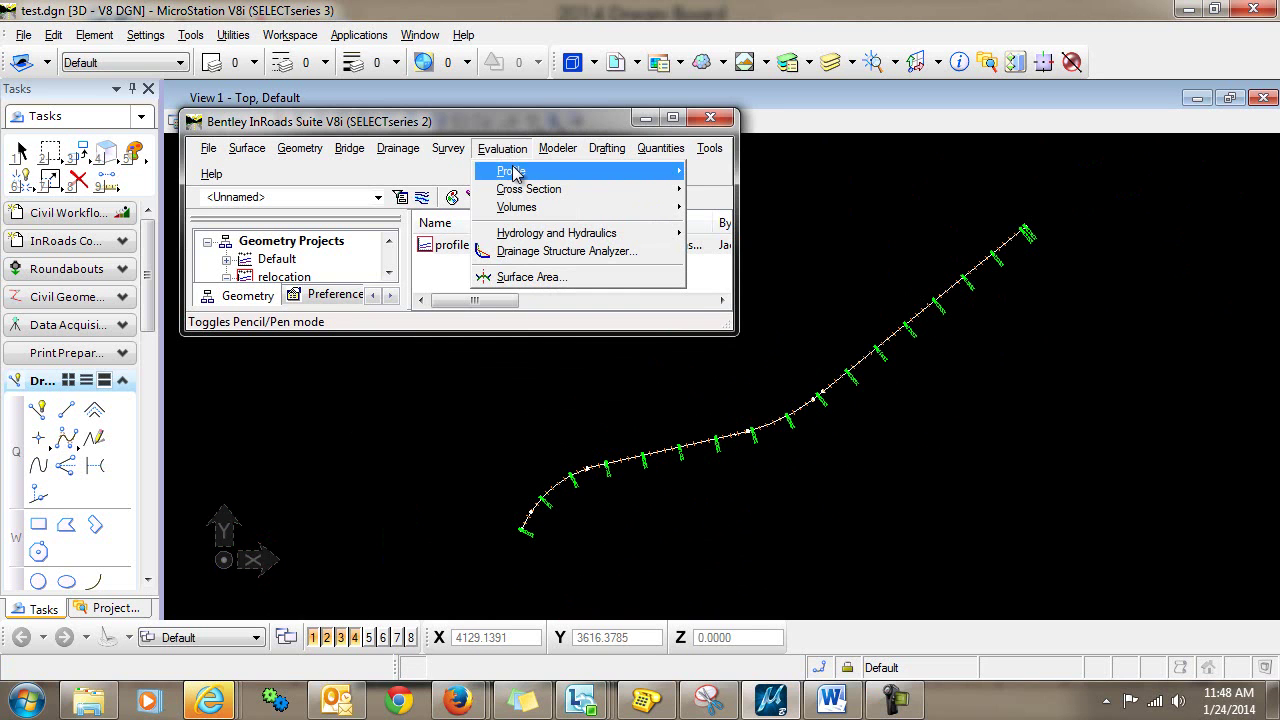
pyautogui.press('Escape')
# Create baseline cross sections every 25 ft, offsets -100 to 100, for original and proposed surfaces.
pyautogui.click(501, 148)
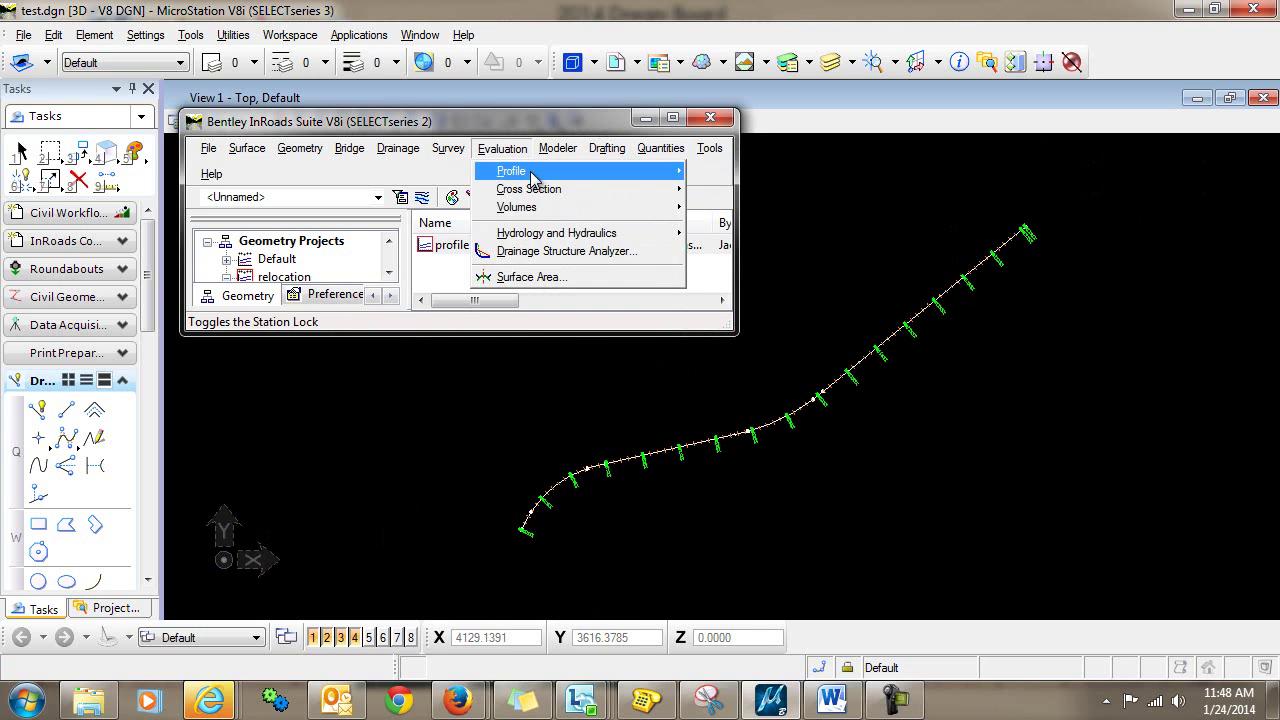
pyautogui.moveTo(600, 187)
pyautogui.click(880, 190)
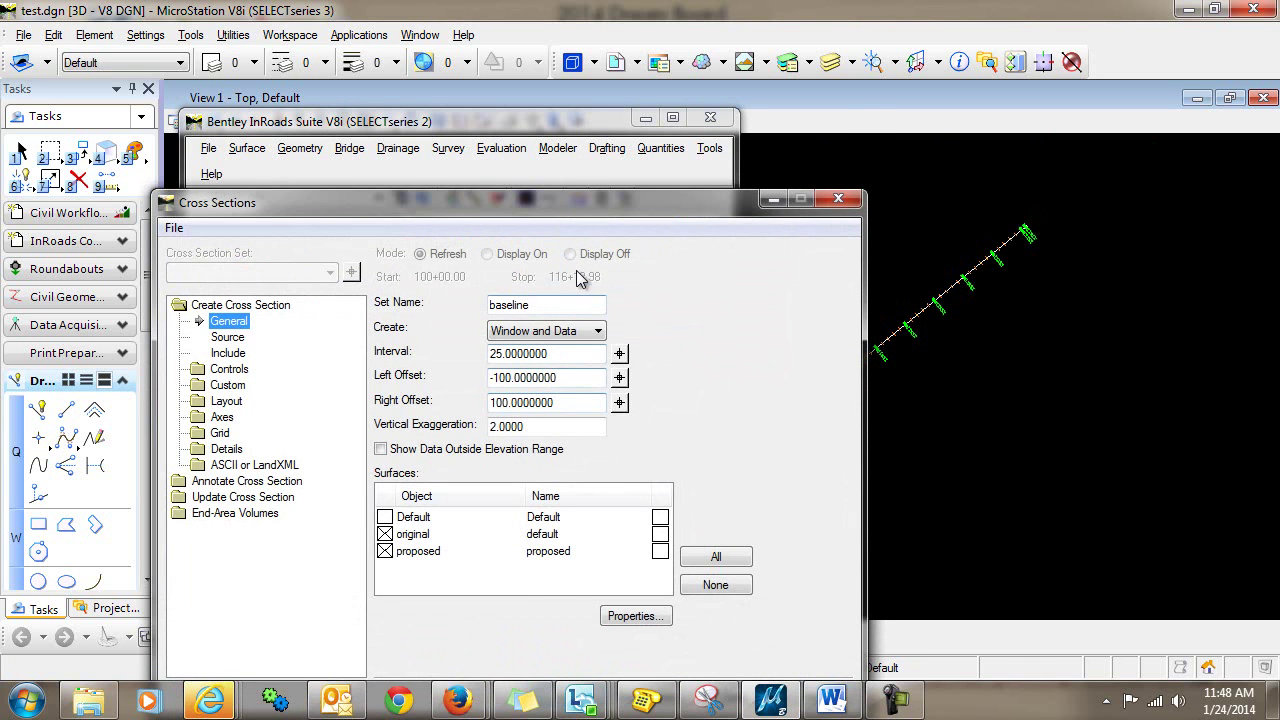
pyautogui.moveTo(577, 220); pyautogui.dragTo(568, 112)
pyautogui.click(569, 597)
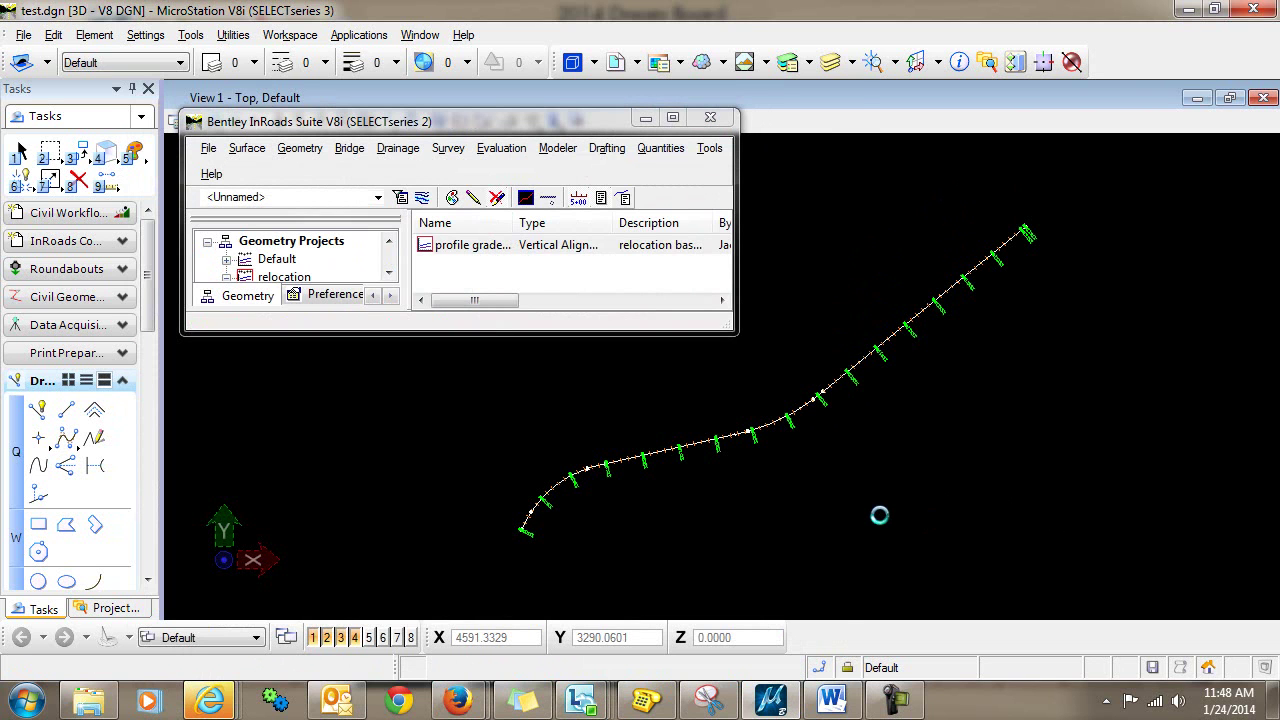
pyautogui.scroll(5, 1078, 516)
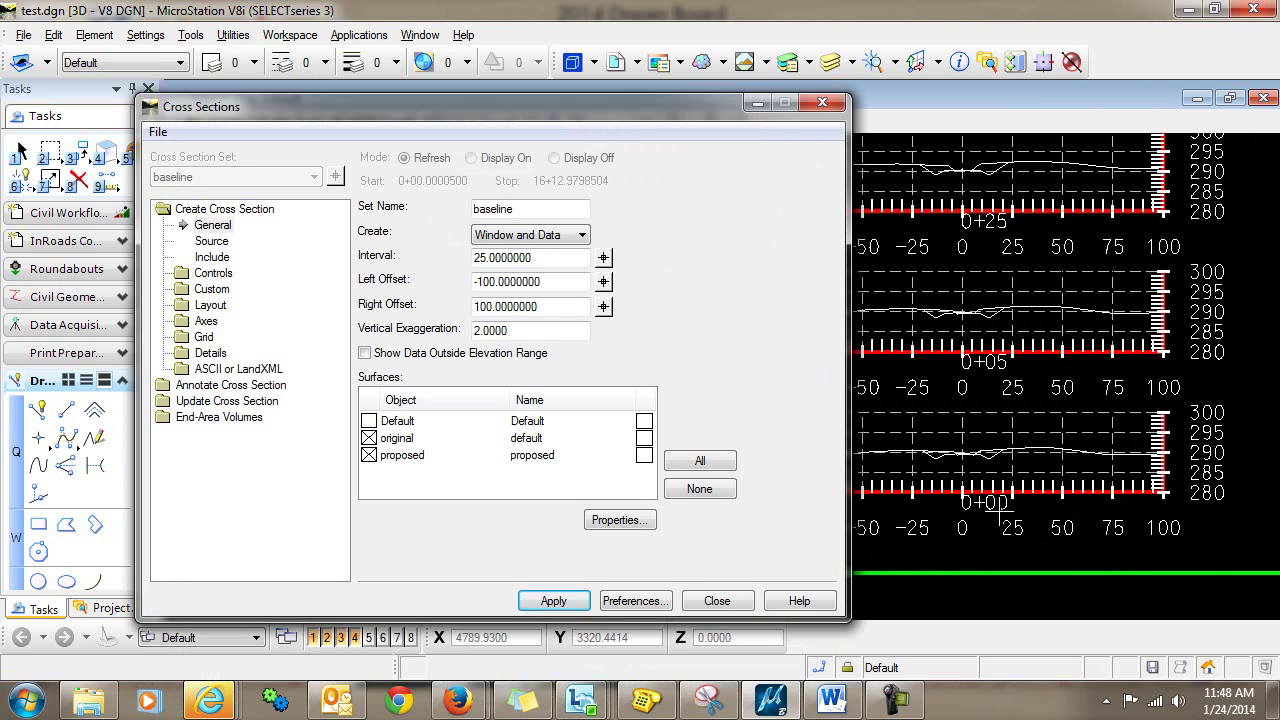
pyautogui.scroll(-3, 1000, 500)
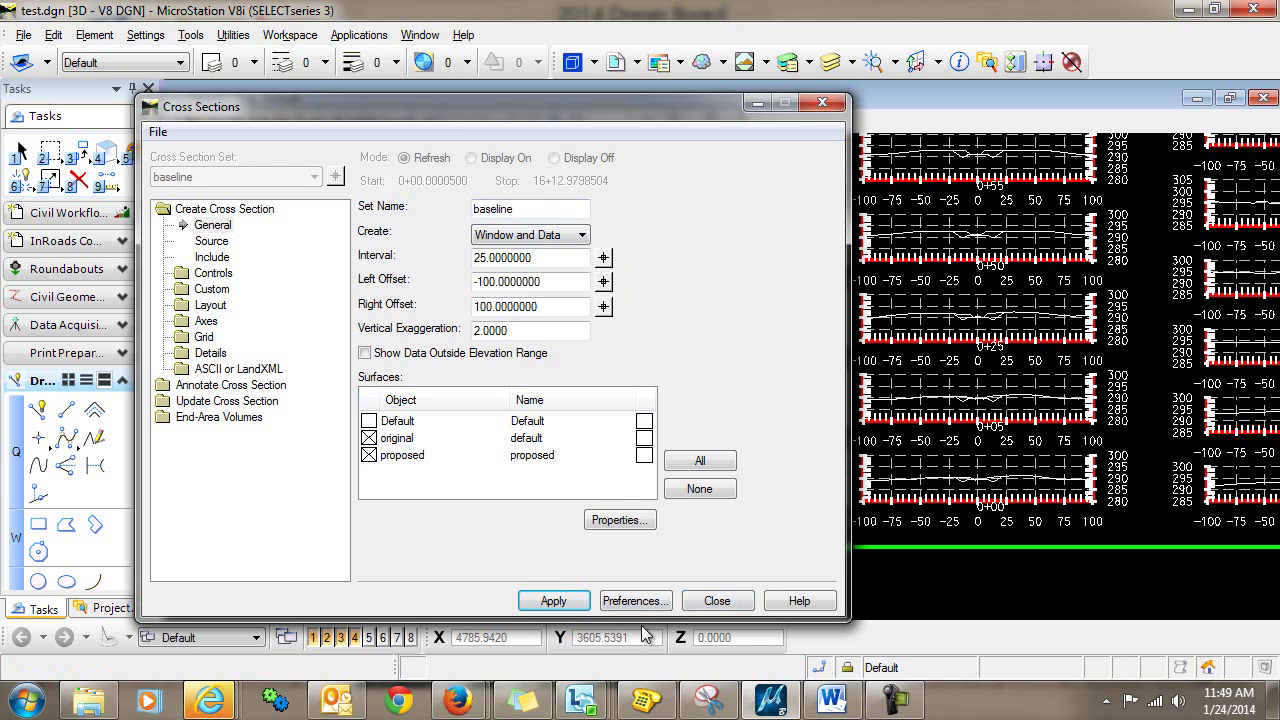
# Close Cross Sections, delete the cross section sheet, and pan back to the stationed alignment.
pyautogui.click(717, 601)
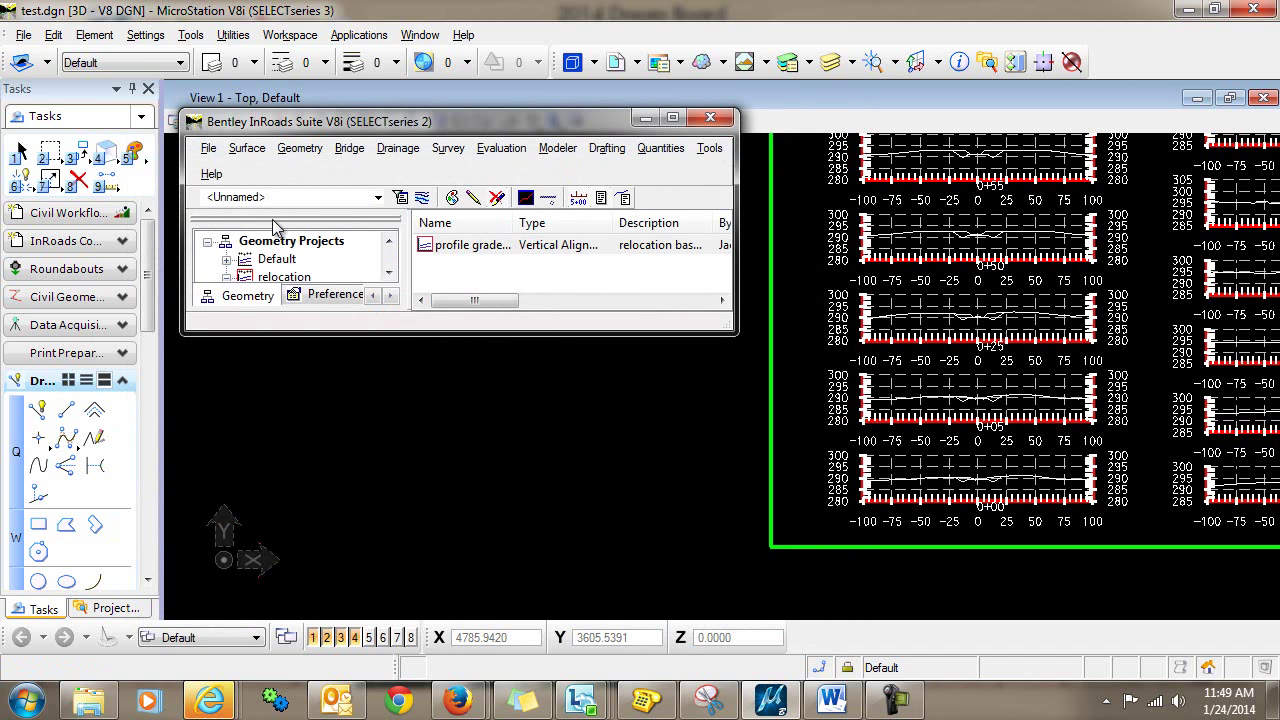
pyautogui.click(78, 179)
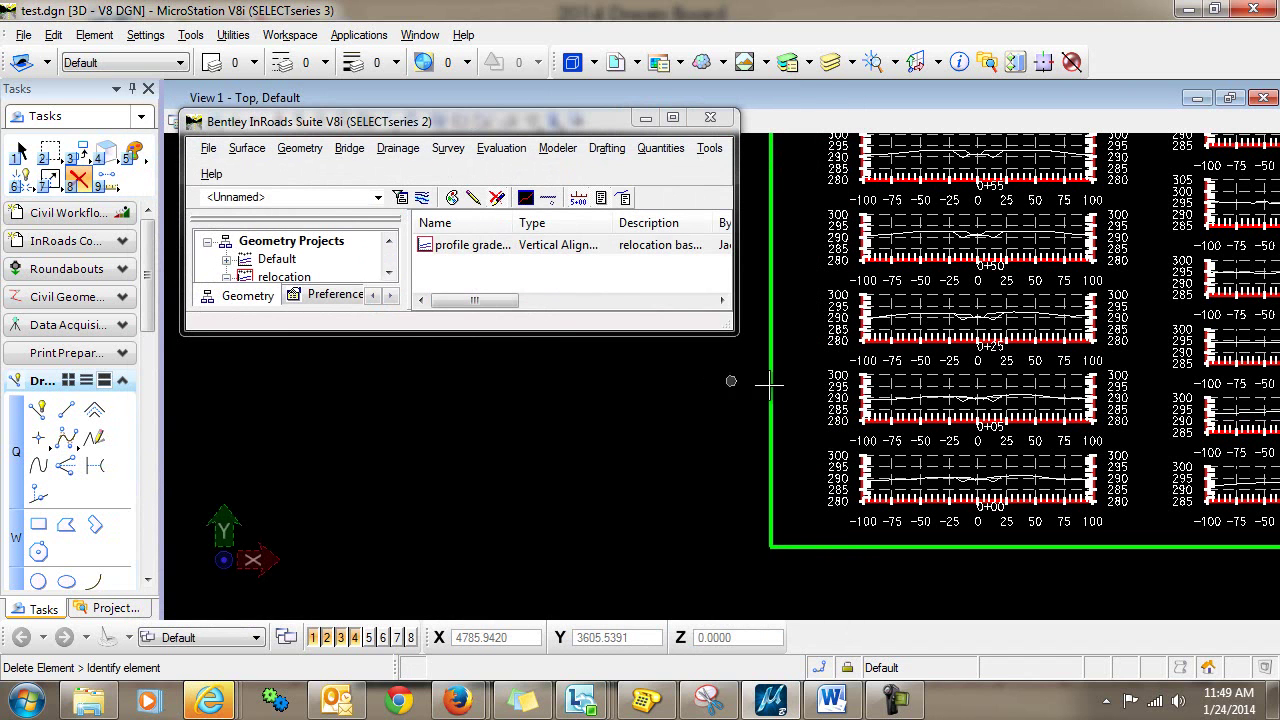
pyautogui.click(880, 386)
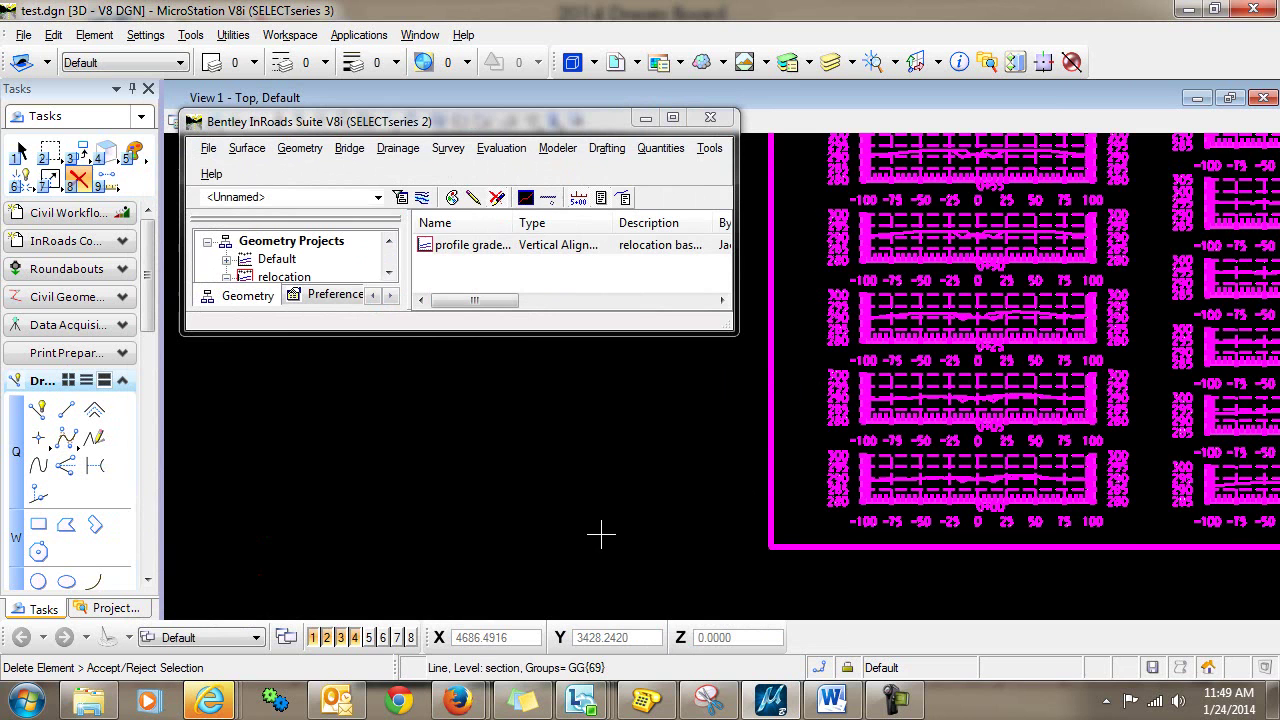
pyautogui.click(521, 490)
pyautogui.scroll(-2, 395, 486)
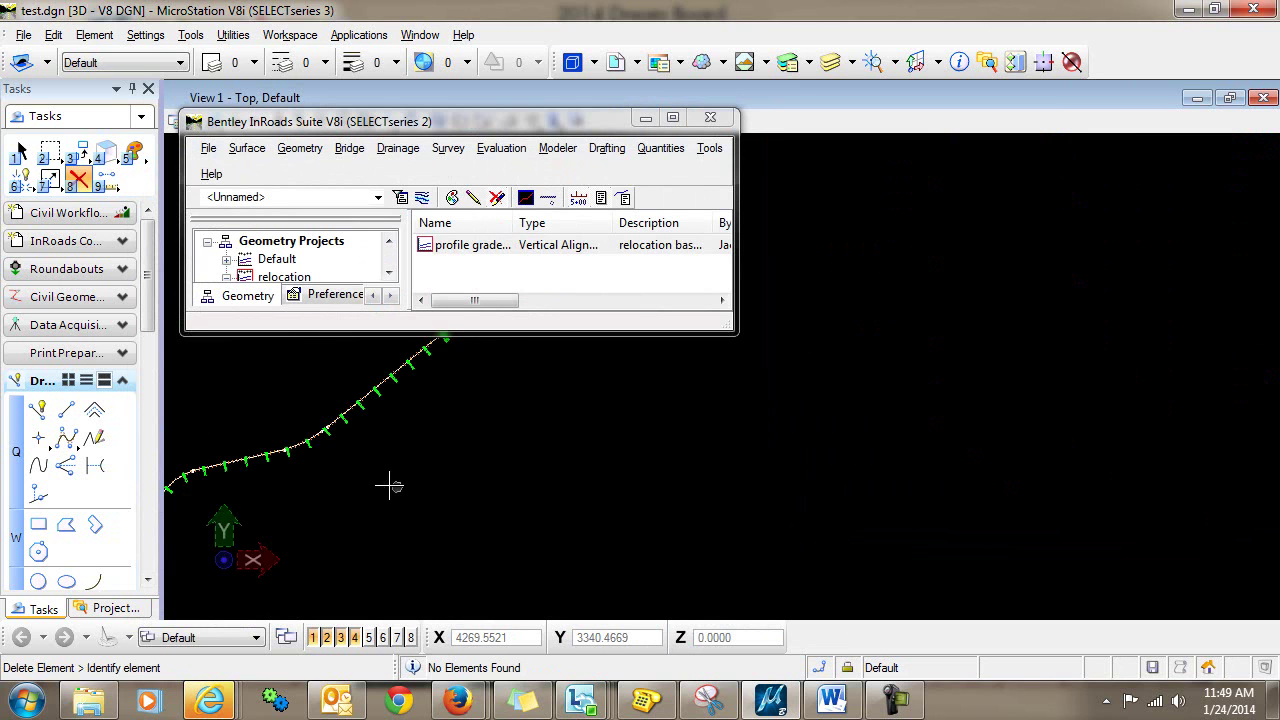
pyautogui.moveTo(391, 486); pyautogui.dragTo(600, 531, button='middle')
pyautogui.scroll(1, 443, 514)
pyautogui.scroll(3, 514, 537)
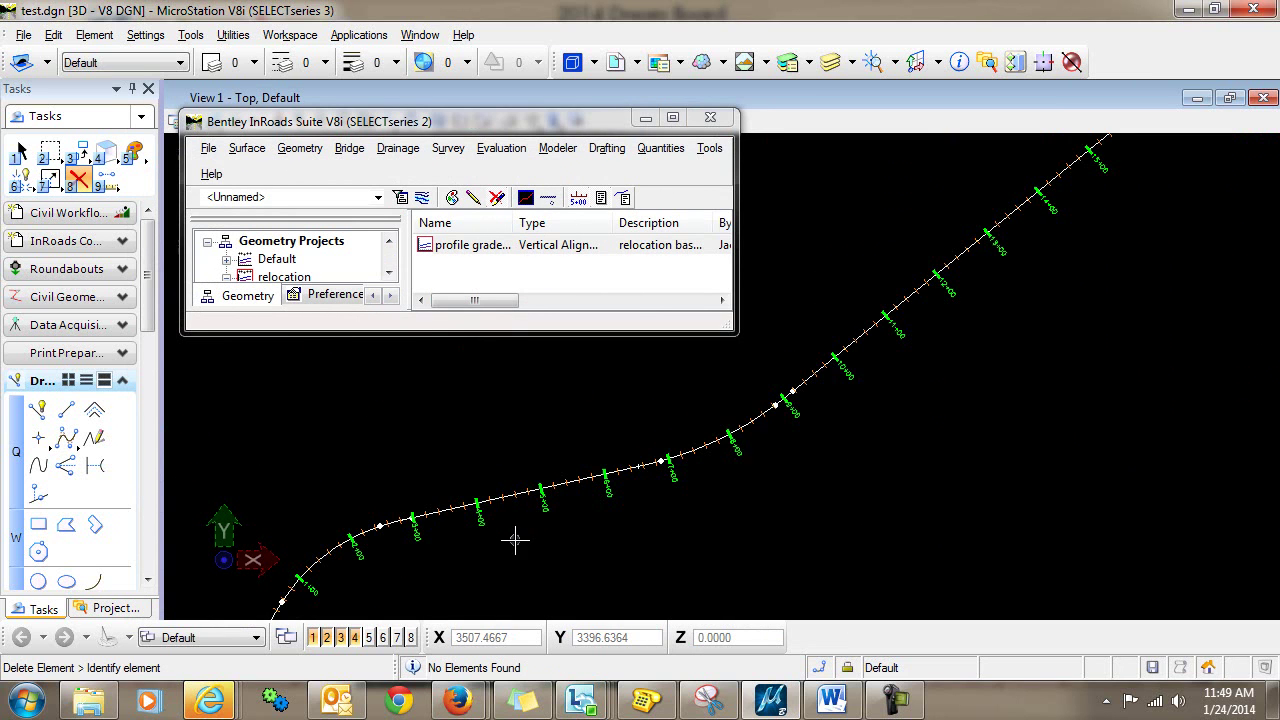
pyautogui.scroll(-2, 520, 420)
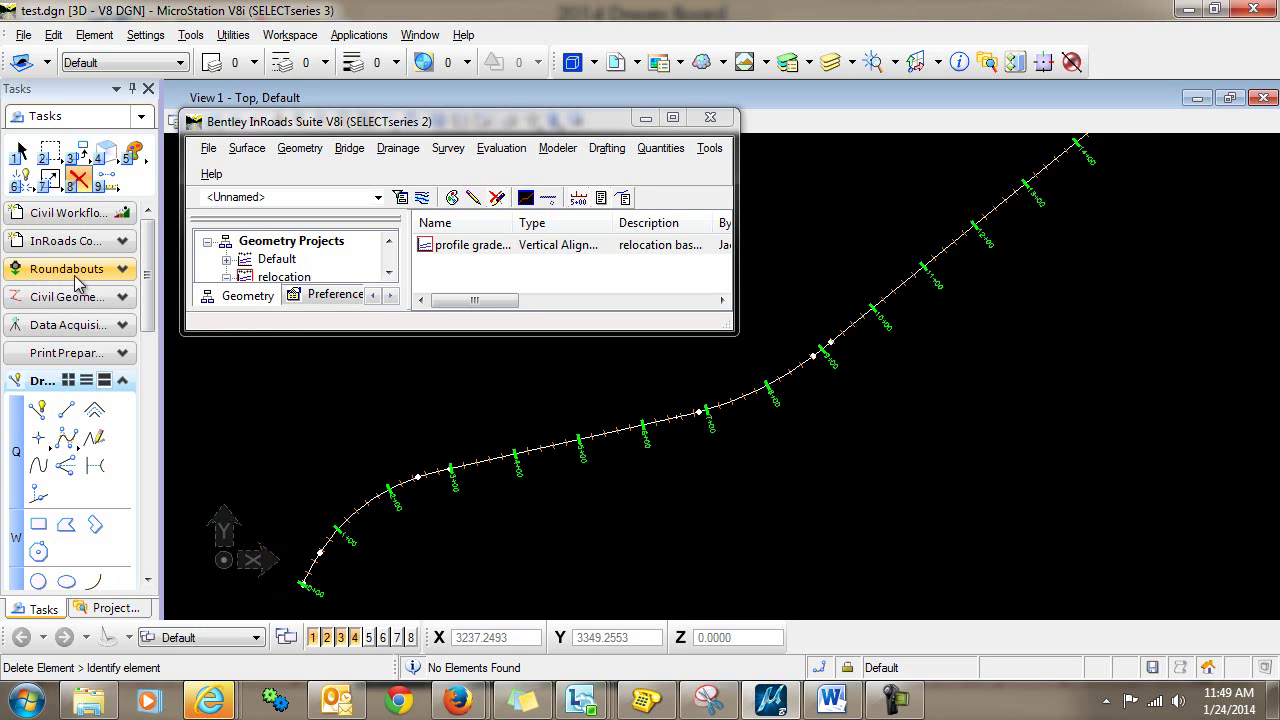
# Reverse the baseline alignment with Geometry > Utilities > Transpose.
pyautogui.click(299, 149)
pyautogui.moveTo(322, 621)
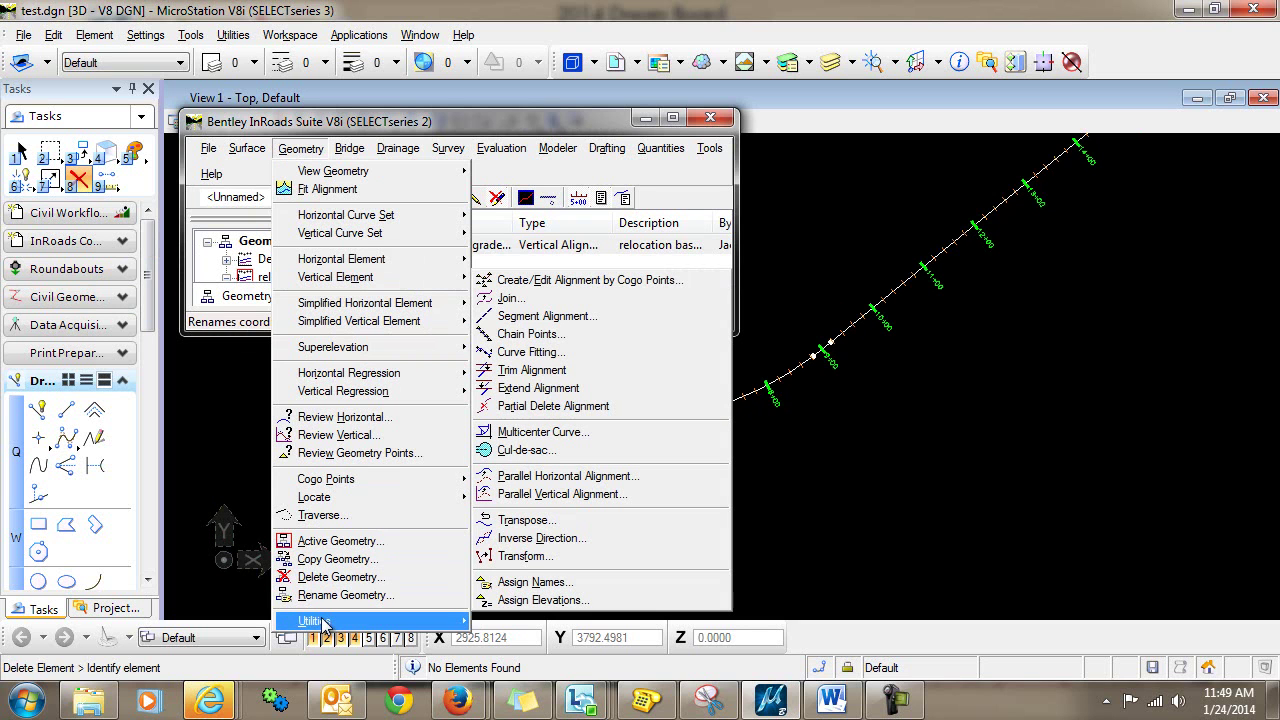
pyautogui.click(527, 521)
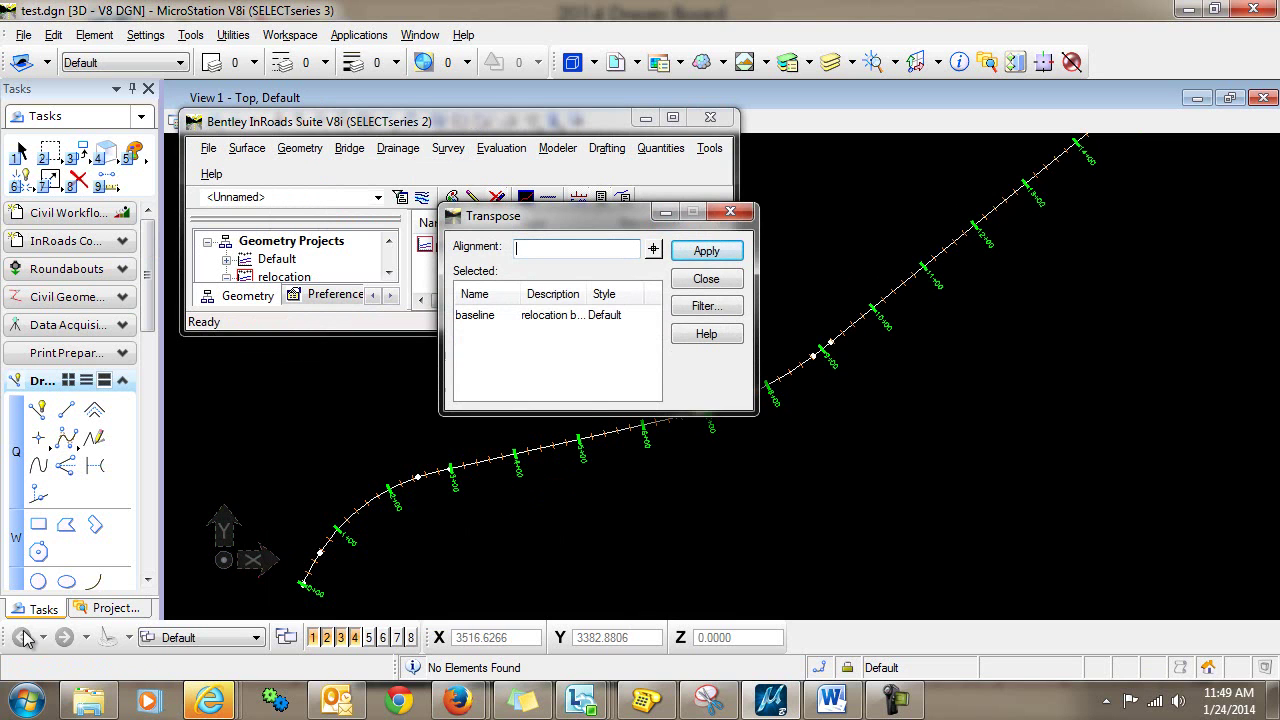
pyautogui.click(652, 250)
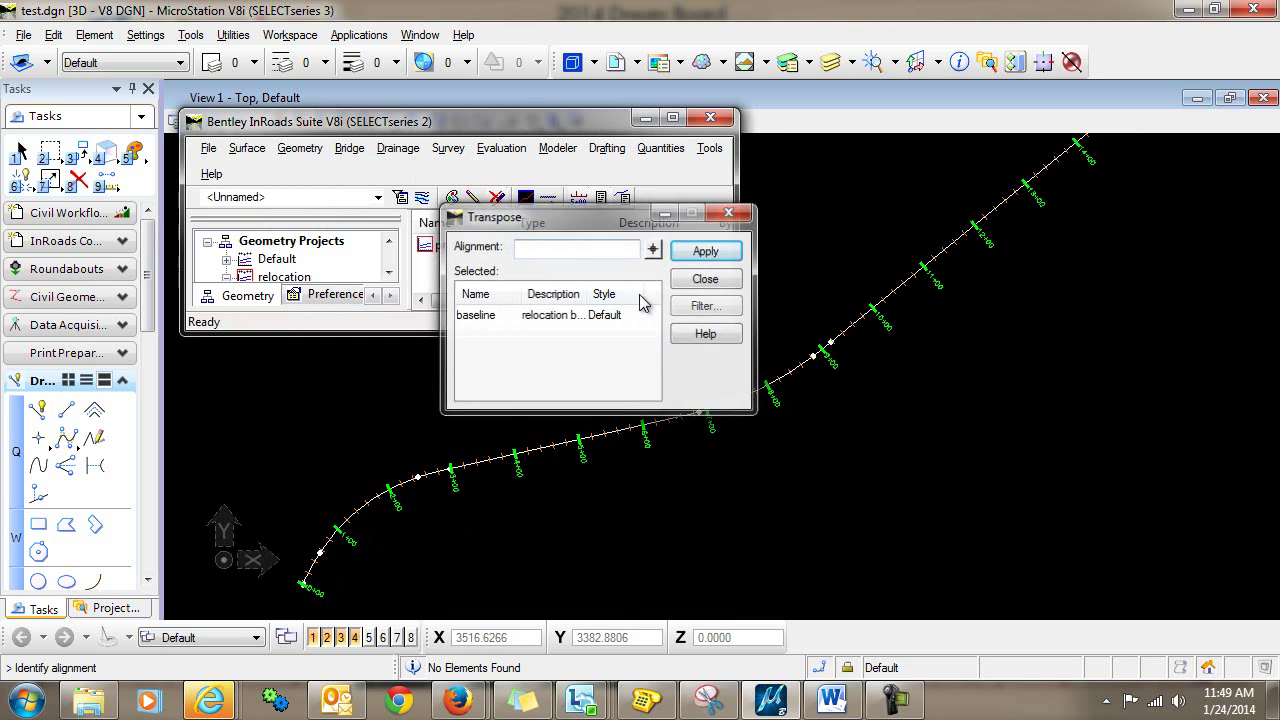
pyautogui.click(490, 460)
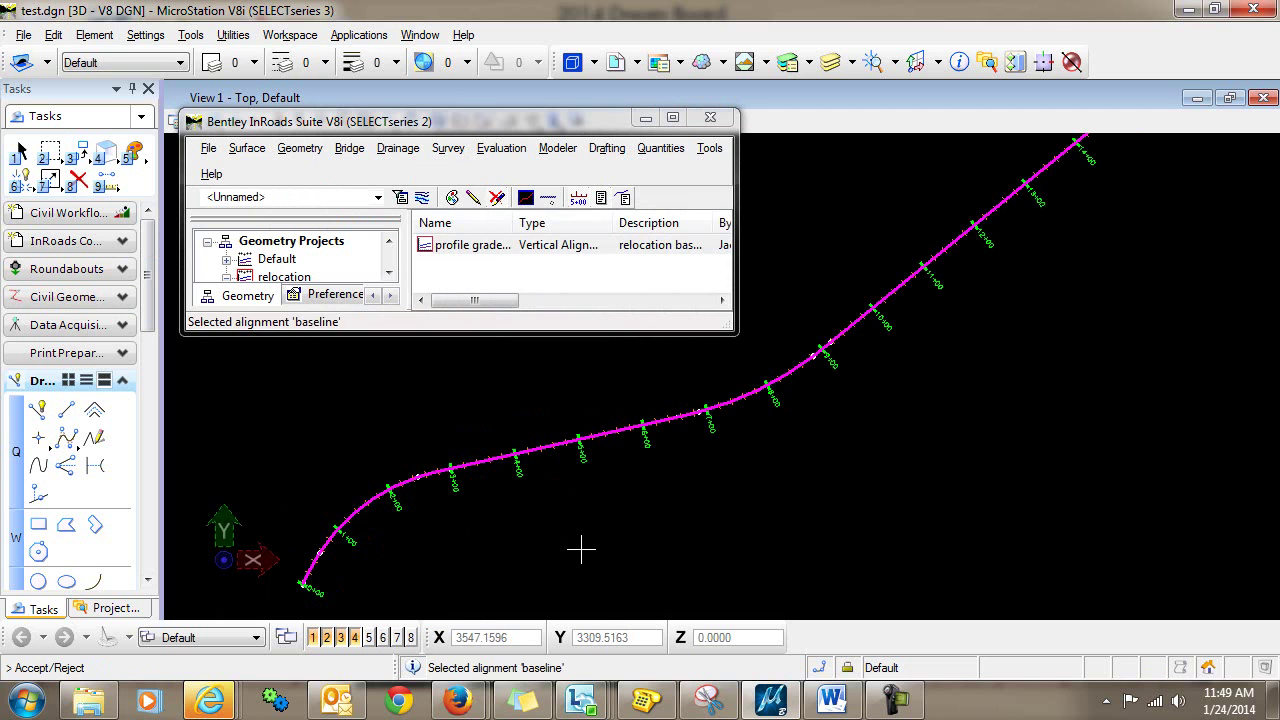
pyautogui.click(577, 546)
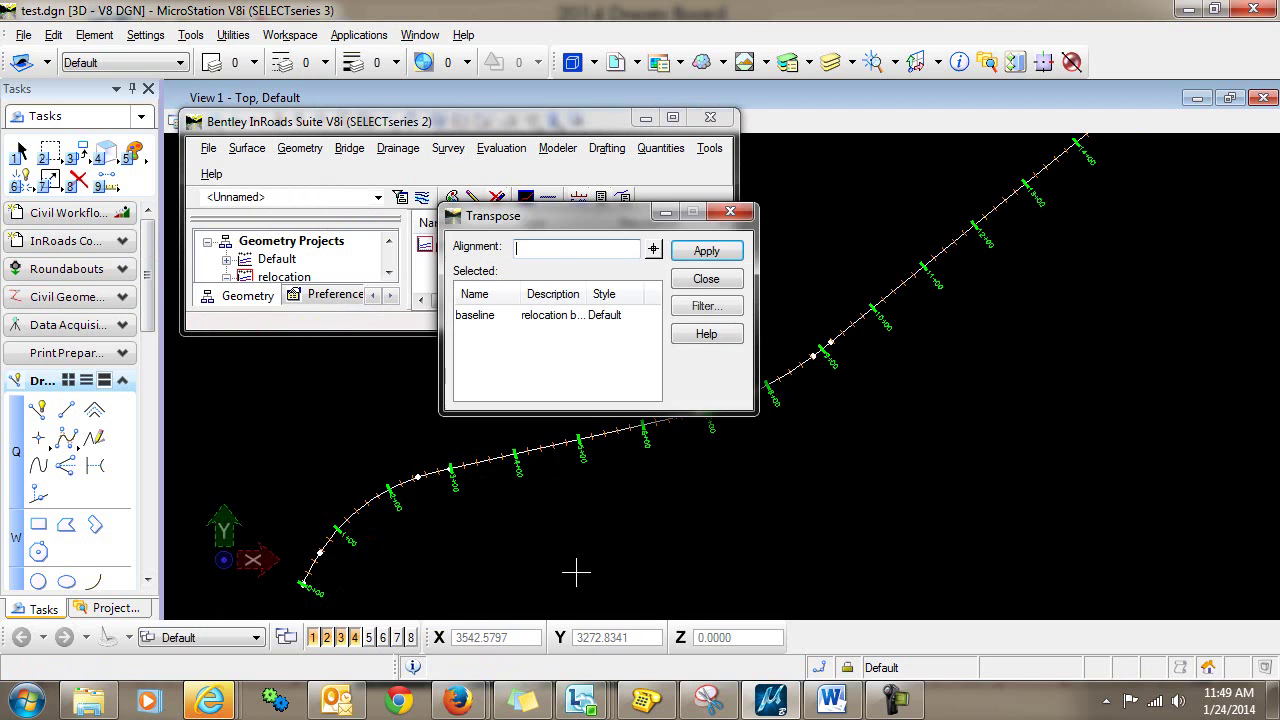
pyautogui.click(706, 251)
# Redraw the station labels along the reversed baseline and pan to check them.
pyautogui.click(300, 148)
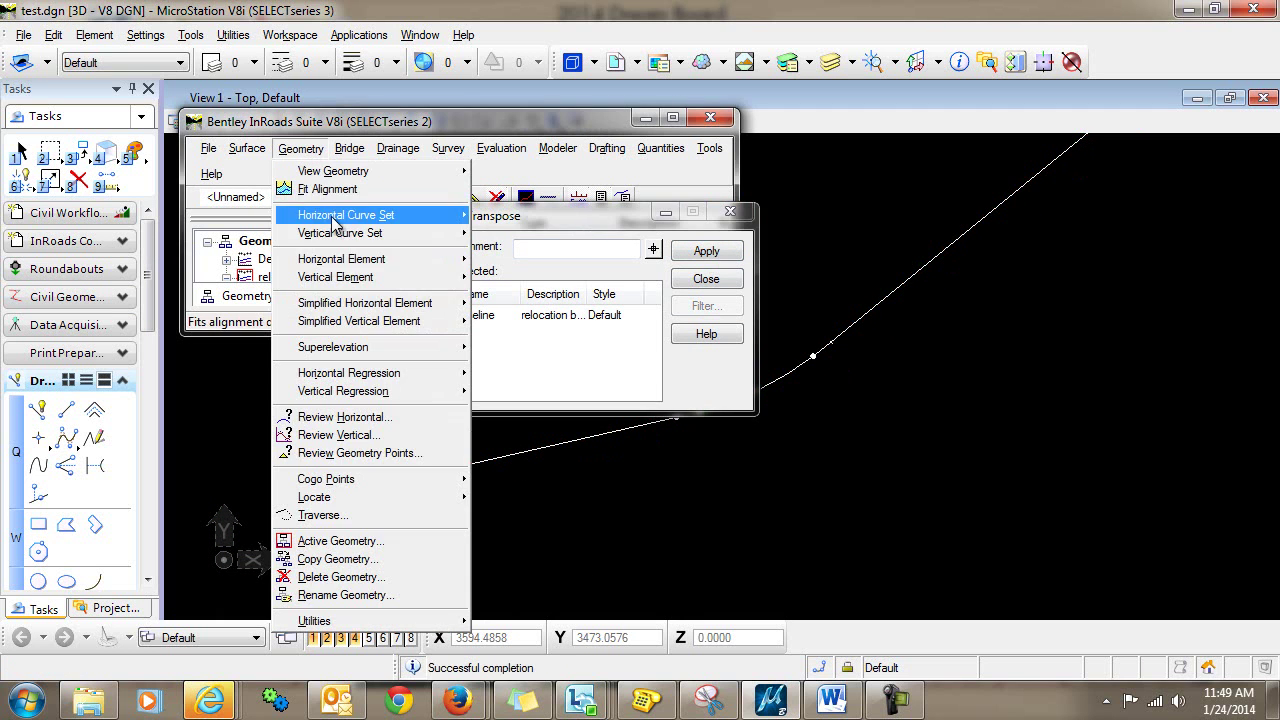
pyautogui.moveTo(352, 303)
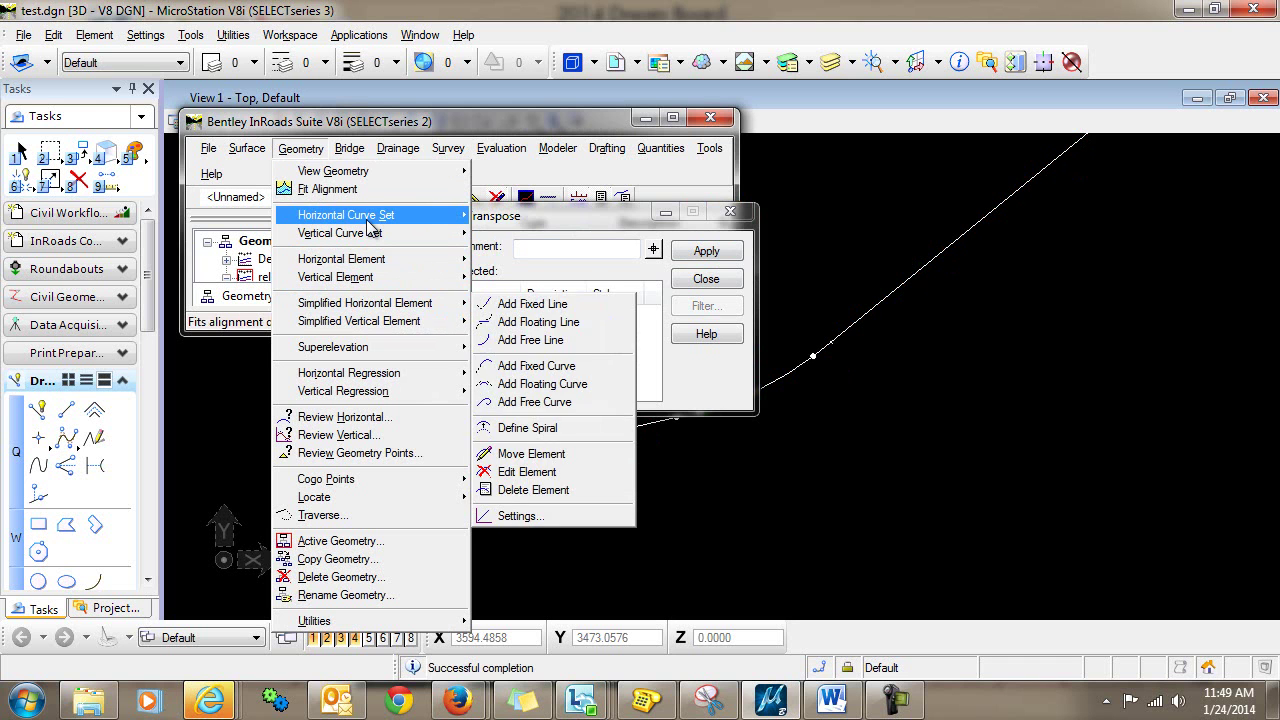
pyautogui.moveTo(379, 176)
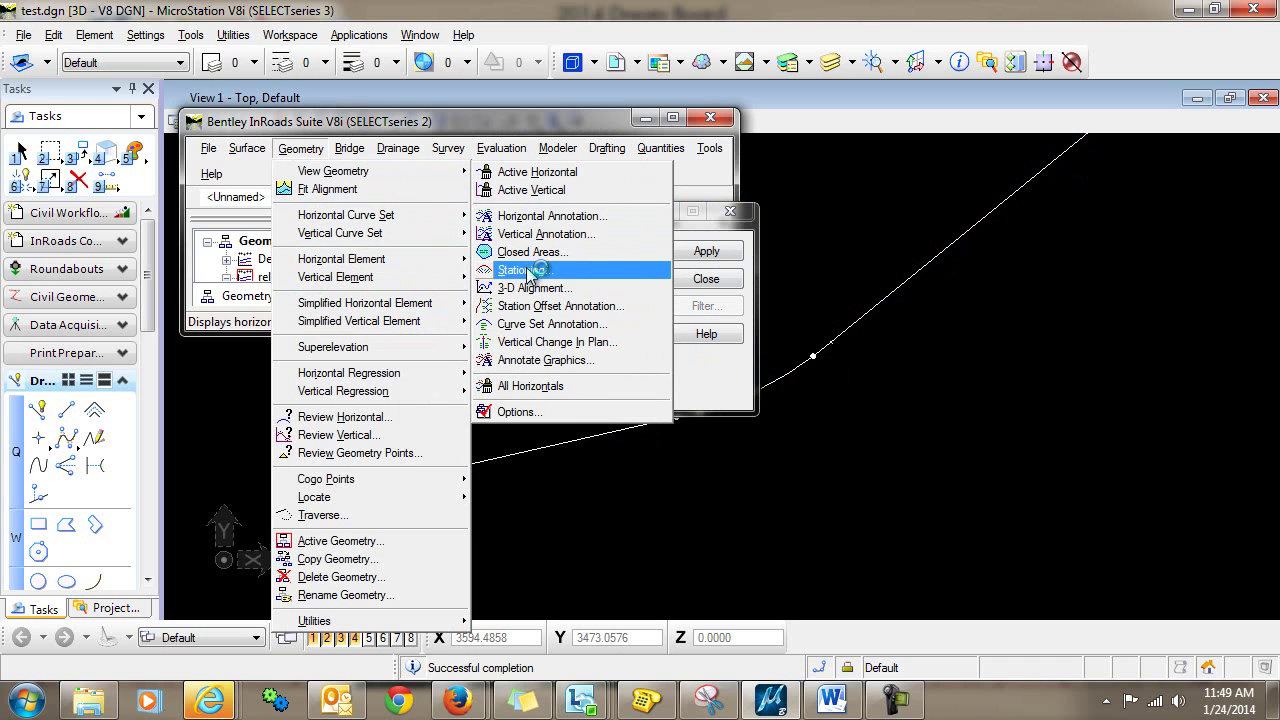
pyautogui.click(520, 266)
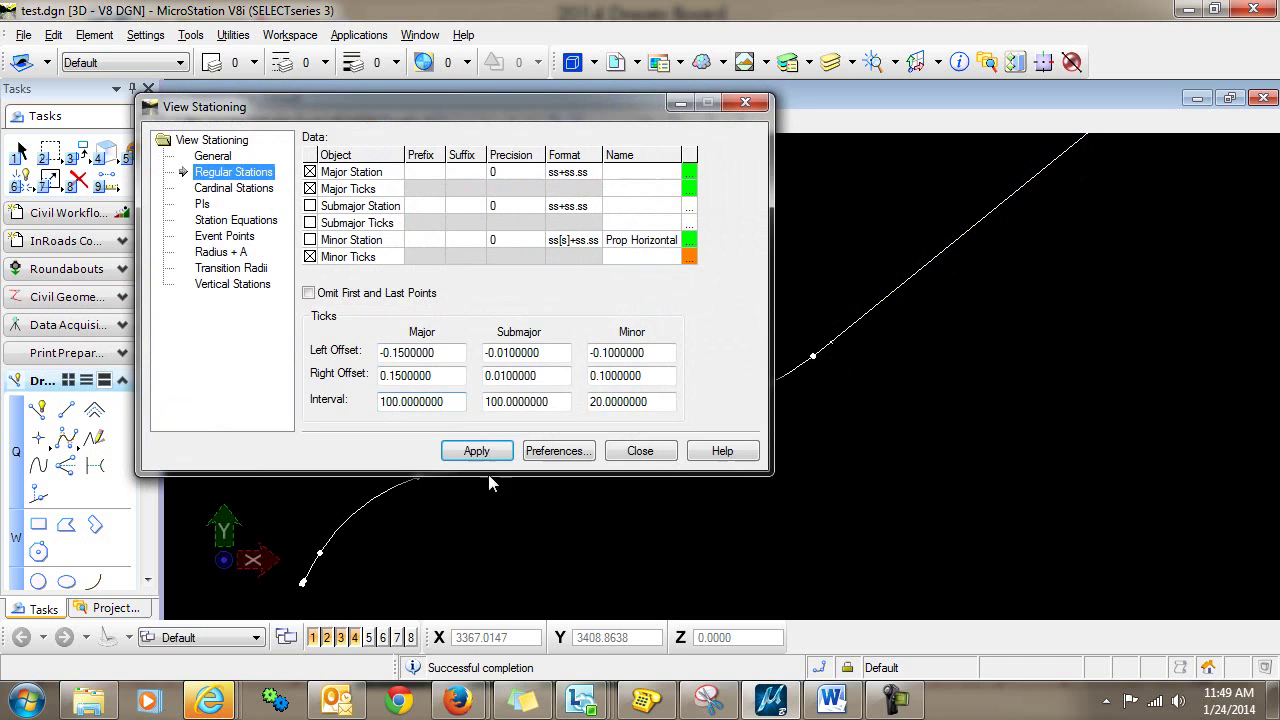
pyautogui.click(482, 455)
pyautogui.scroll(5, 436, 540)
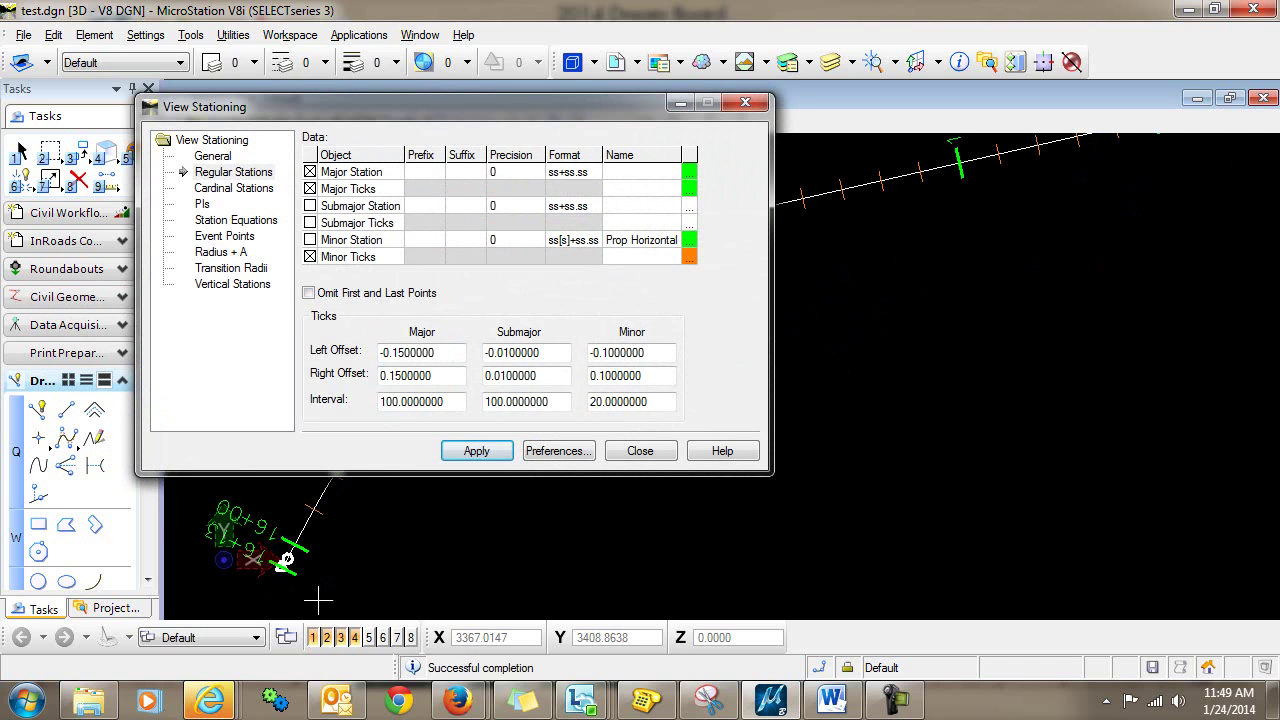
pyautogui.moveTo(362, 564)
pyautogui.mouseDown(button='middle')
pyautogui.moveTo(549, 587)
pyautogui.moveTo(614, 577)
pyautogui.mouseUp(button='middle')
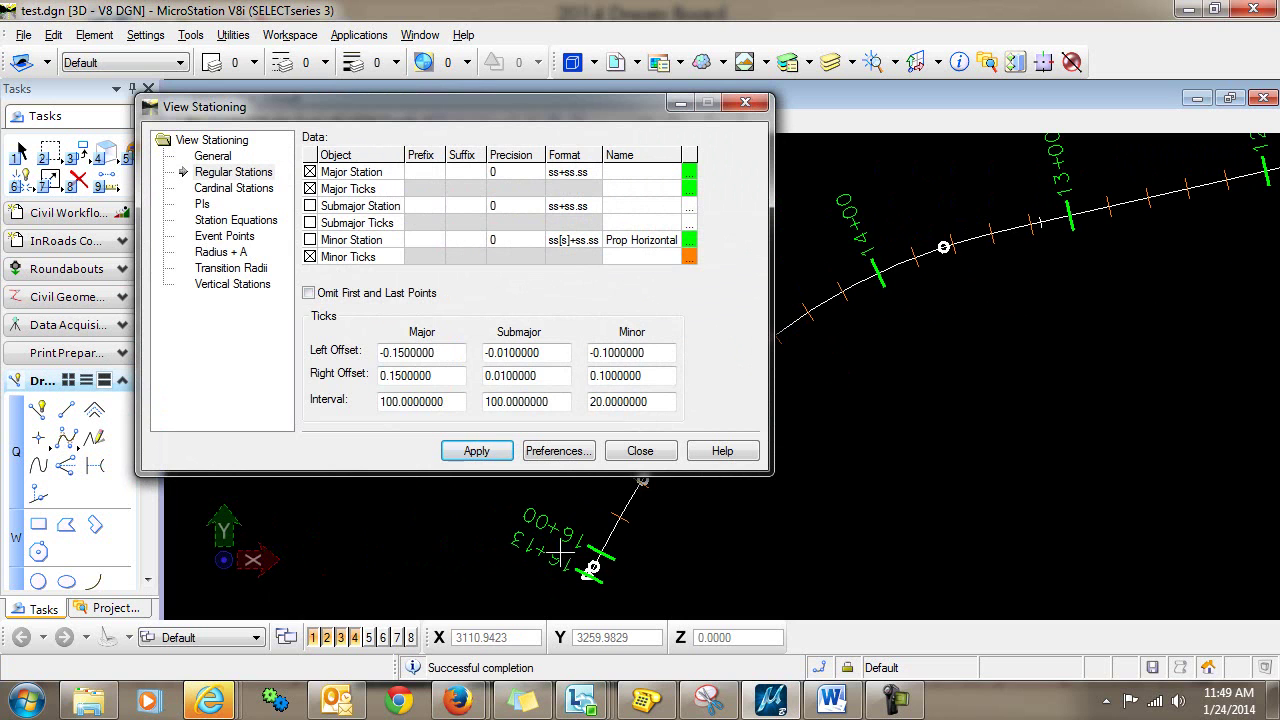
pyautogui.scroll(-3, 900, 470)
pyautogui.moveTo(960, 420); pyautogui.dragTo(740, 535, button='middle')
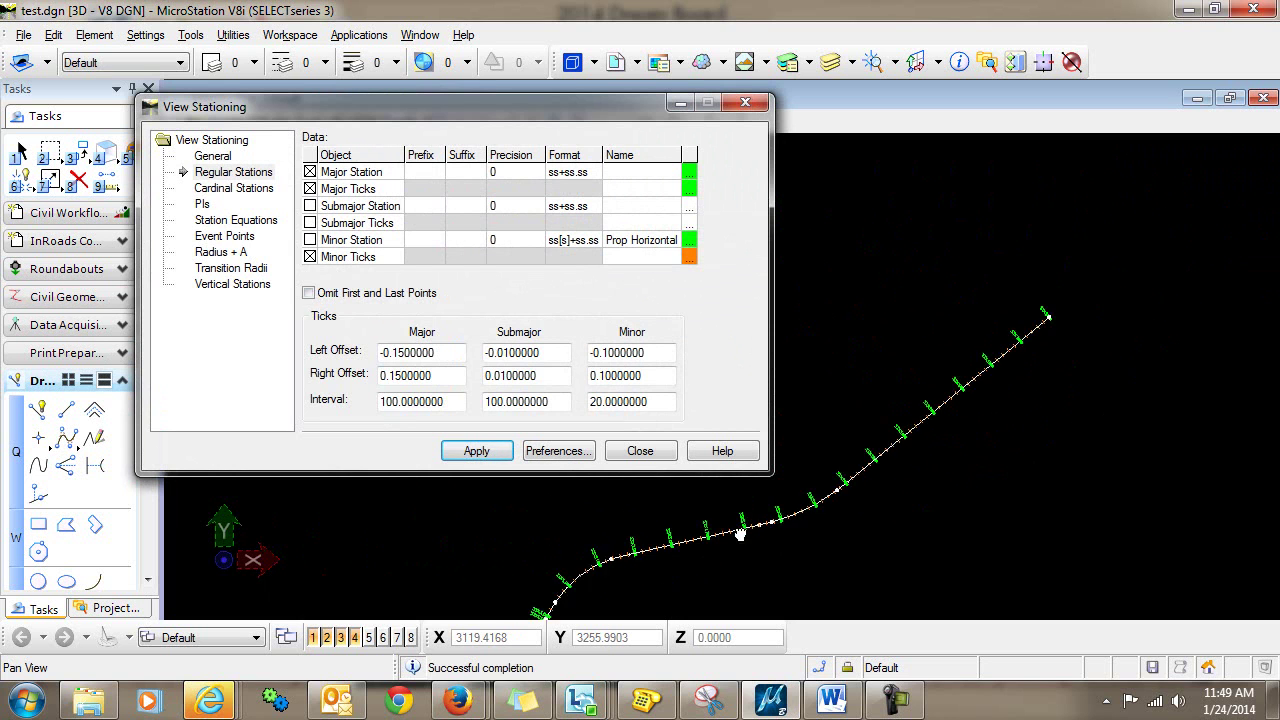
pyautogui.scroll(5, 1000, 318)
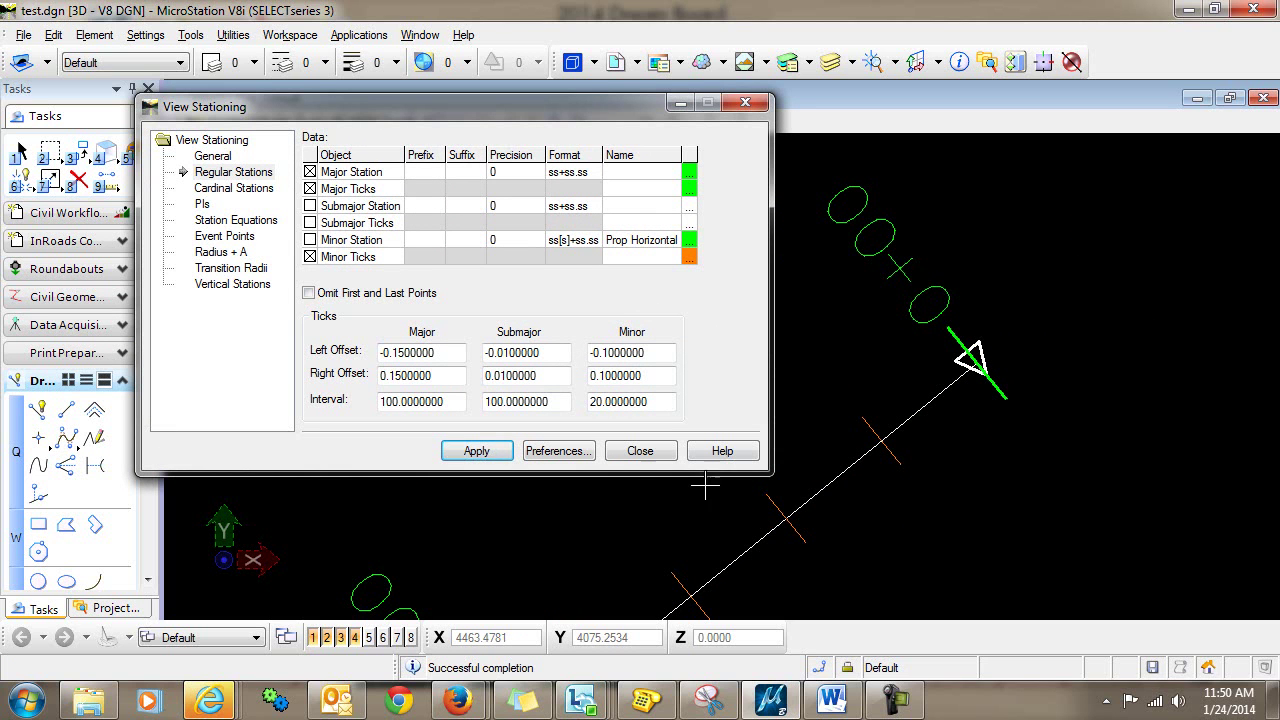
# Close the stationing and Transpose windows and pan to the alignment end near 16+13.
pyautogui.click(640, 451)
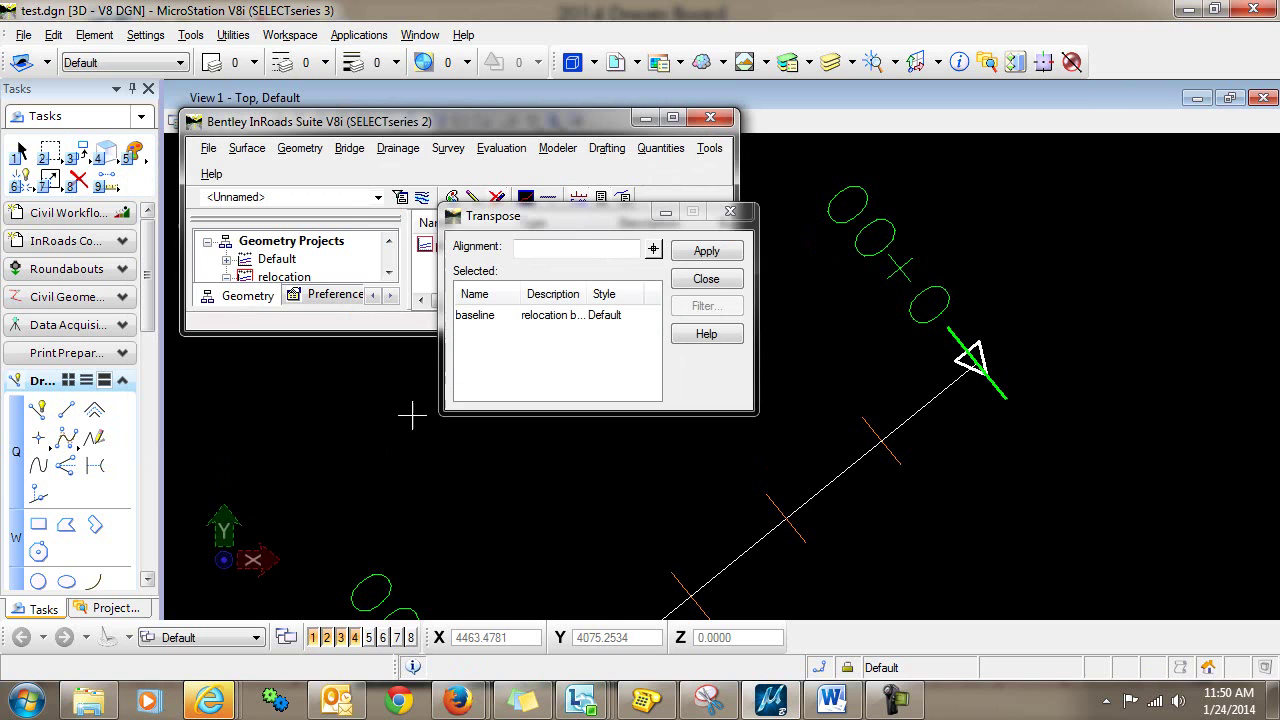
pyautogui.click(710, 282)
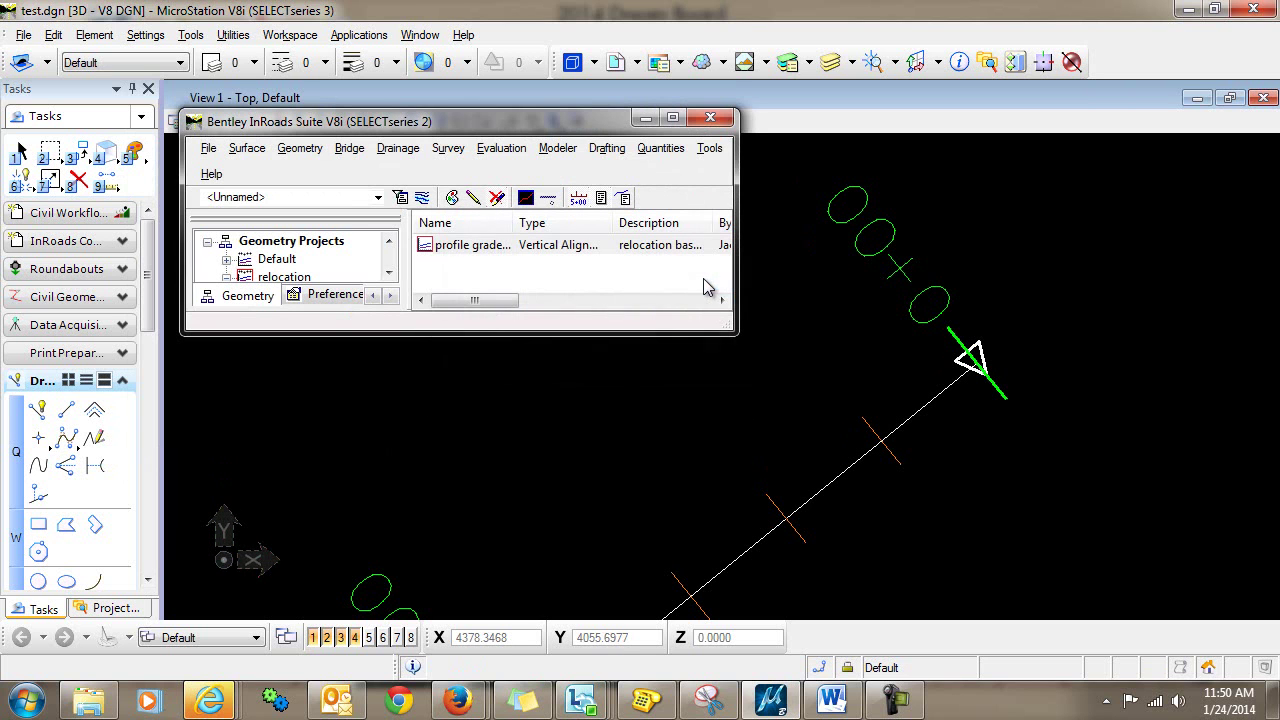
pyautogui.scroll(-5, 700, 380)
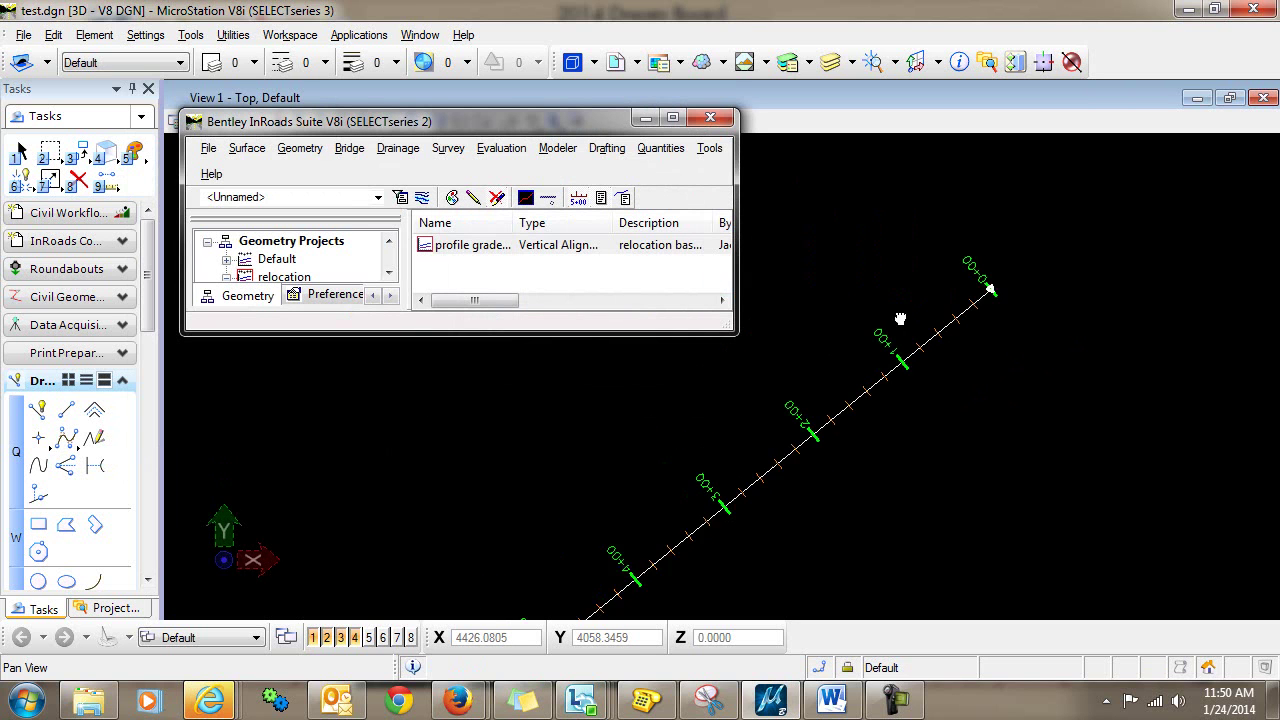
pyautogui.moveTo(695, 508); pyautogui.dragTo(757, 489, button='middle')
pyautogui.scroll(-2, 850, 385)
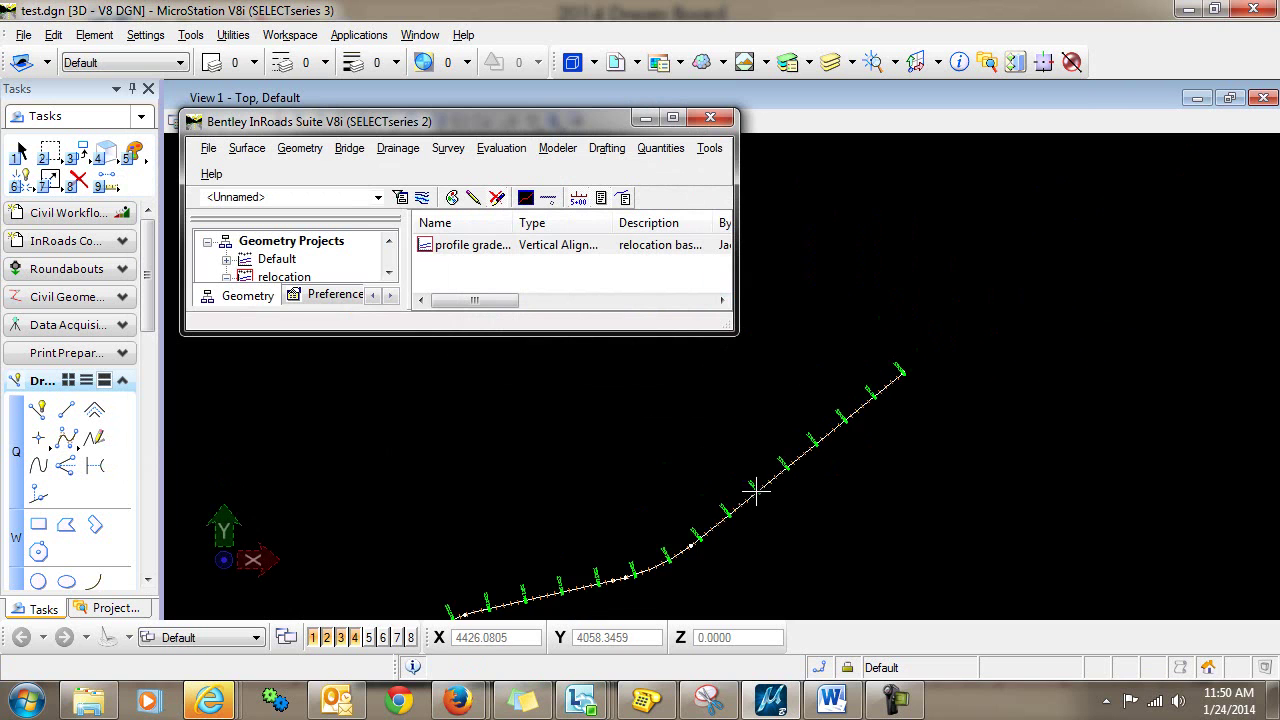
pyautogui.moveTo(688, 516); pyautogui.dragTo(629, 521, button='middle')
pyautogui.scroll(3, 516, 565)
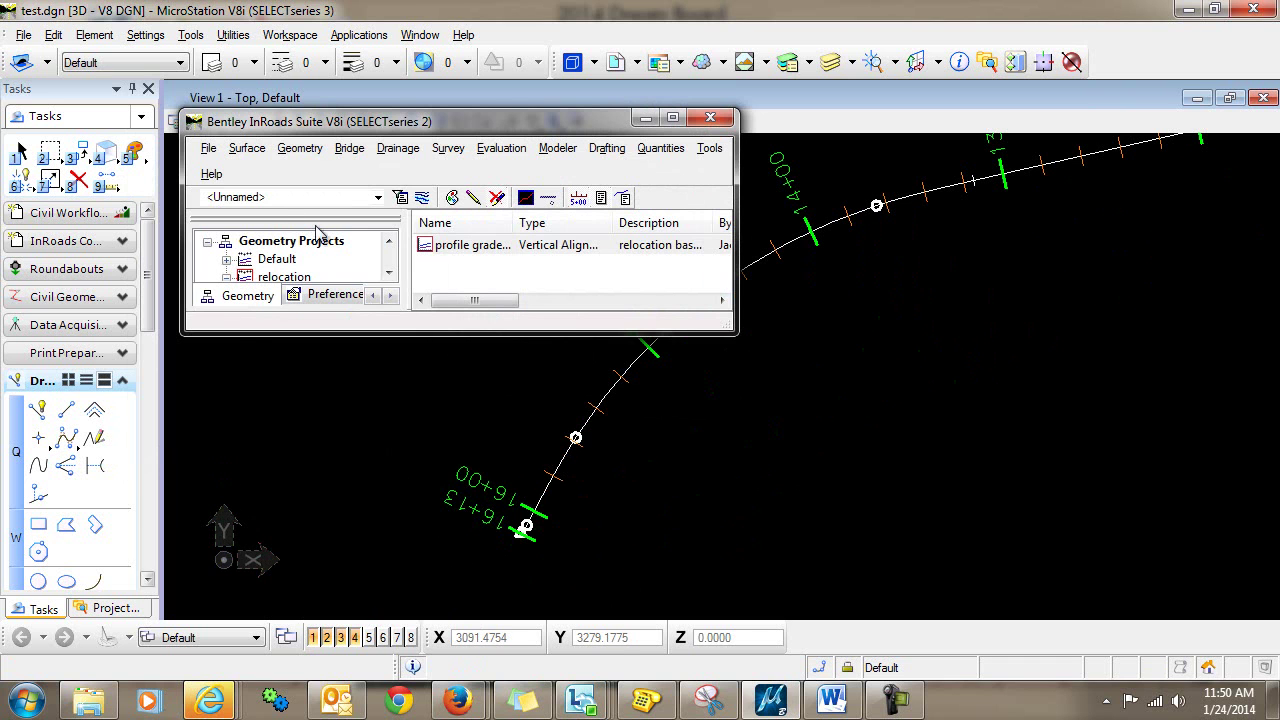
pyautogui.click(208, 150)
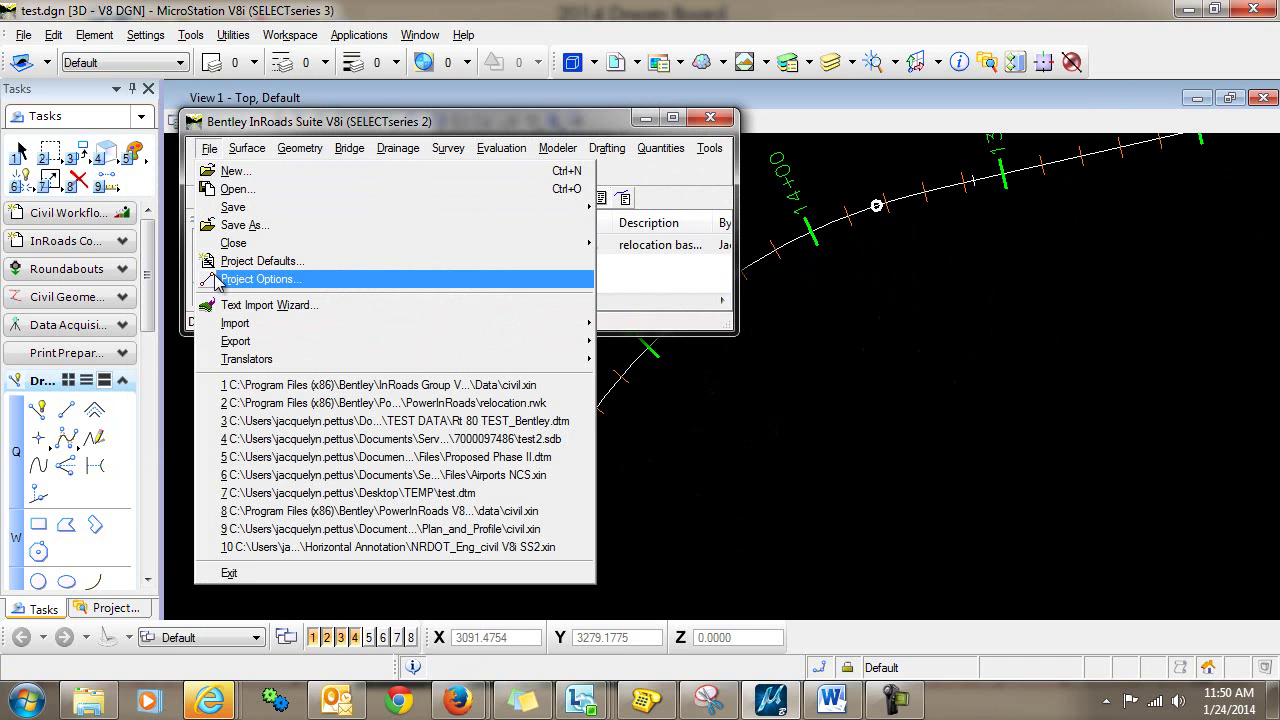
# Dismiss Project Options and expand baseline under relocation to show its profile gradeline.
pyautogui.click(255, 279)
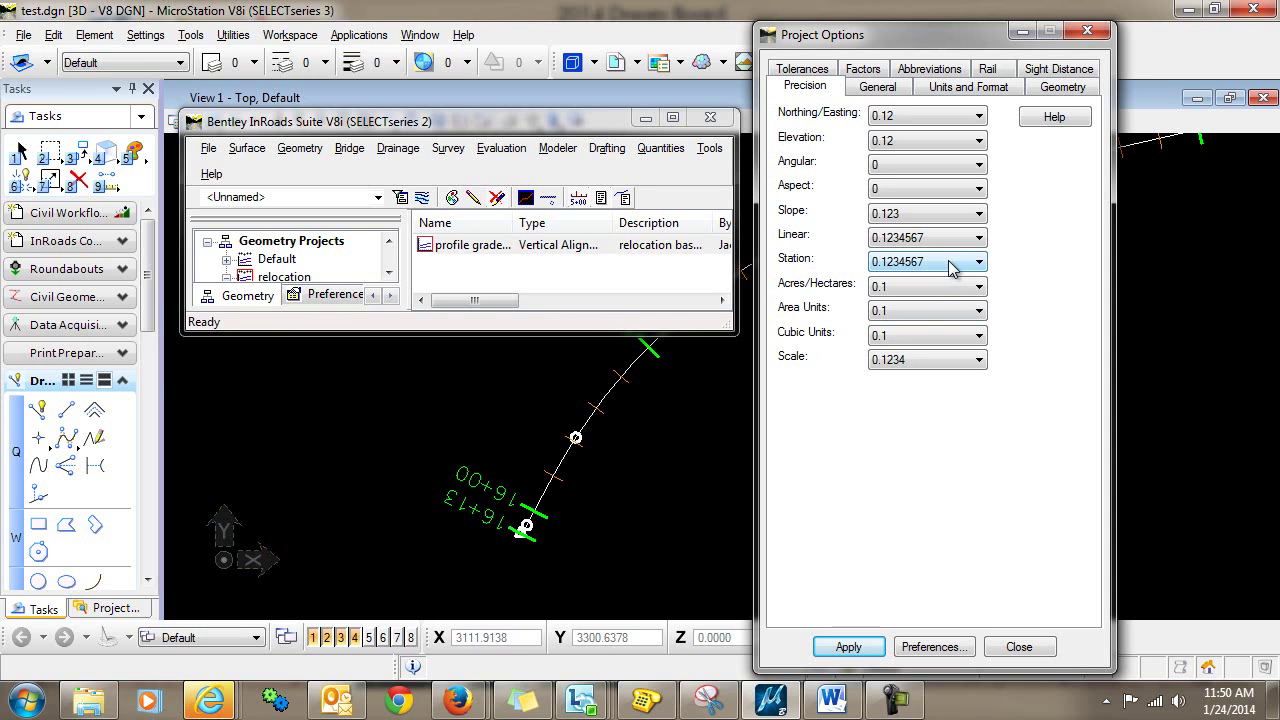
pyautogui.click(1045, 650)
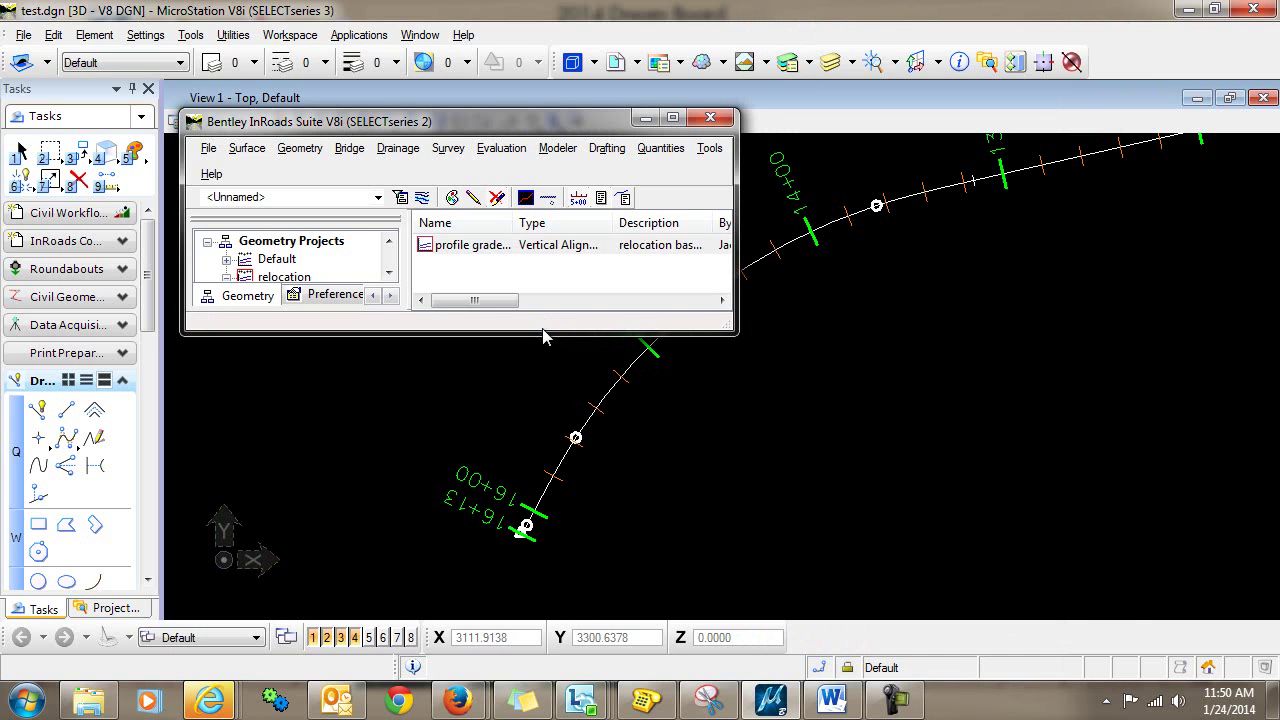
pyautogui.moveTo(541, 334); pyautogui.dragTo(541, 405)
pyautogui.click(245, 313)
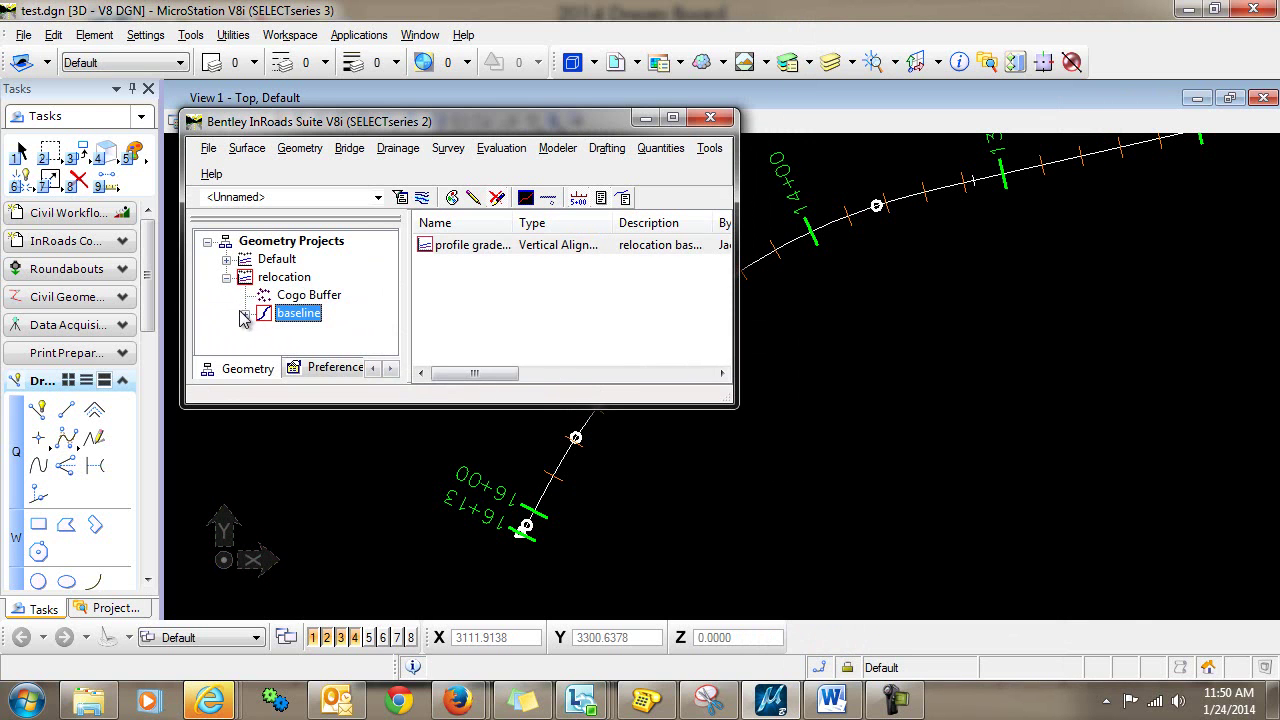
pyautogui.rightClick(313, 318)
pyautogui.click(368, 498)
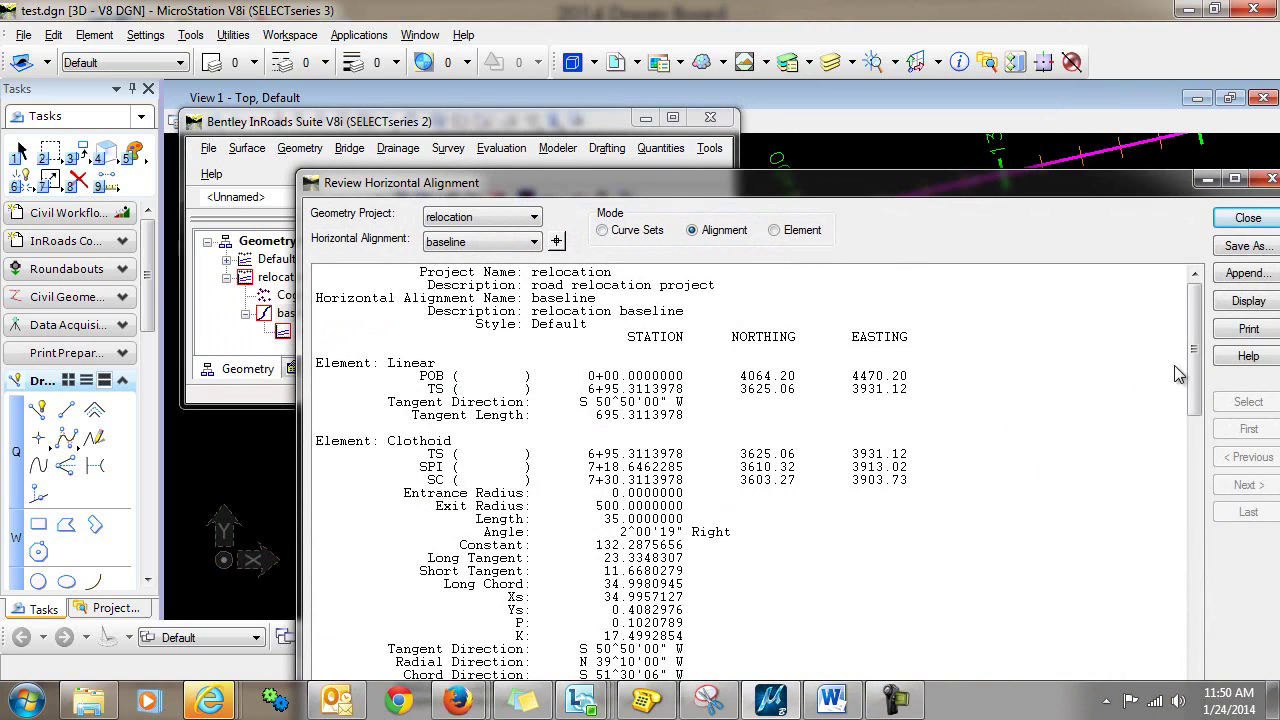
pyautogui.moveTo(1195, 361); pyautogui.dragTo(1199, 640)
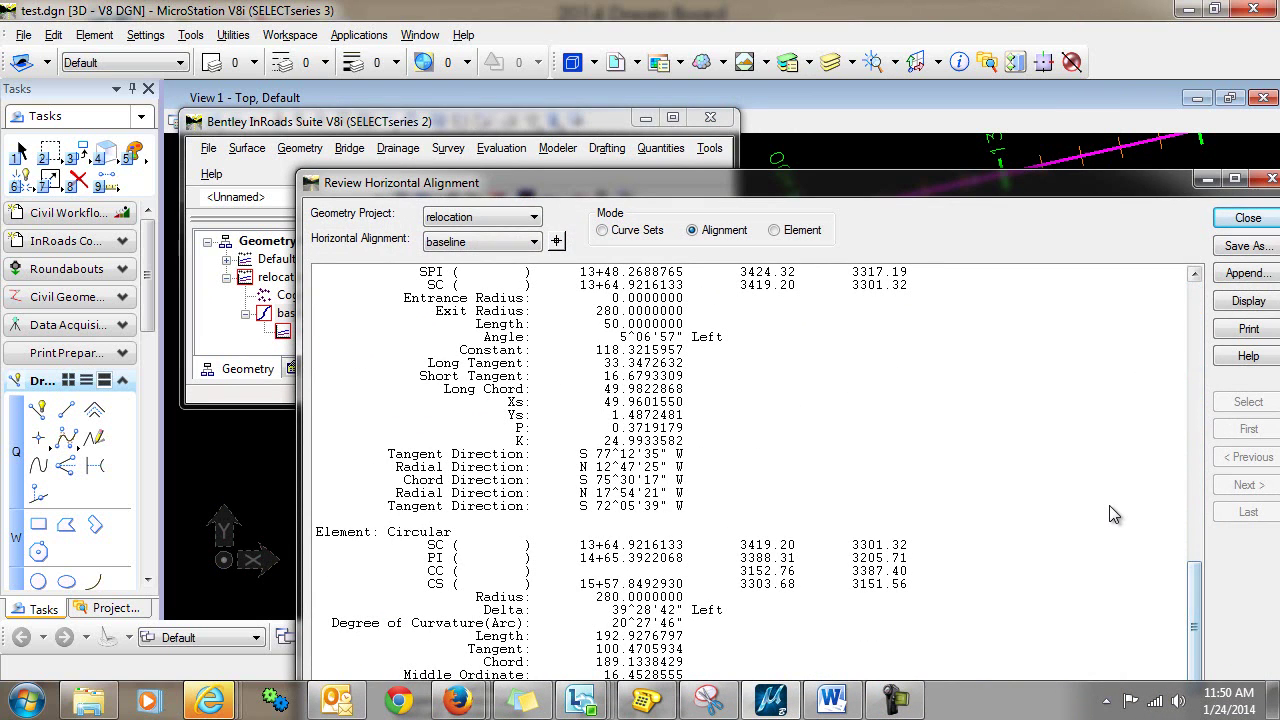
pyautogui.moveTo(1118, 195); pyautogui.dragTo(1077, 83)
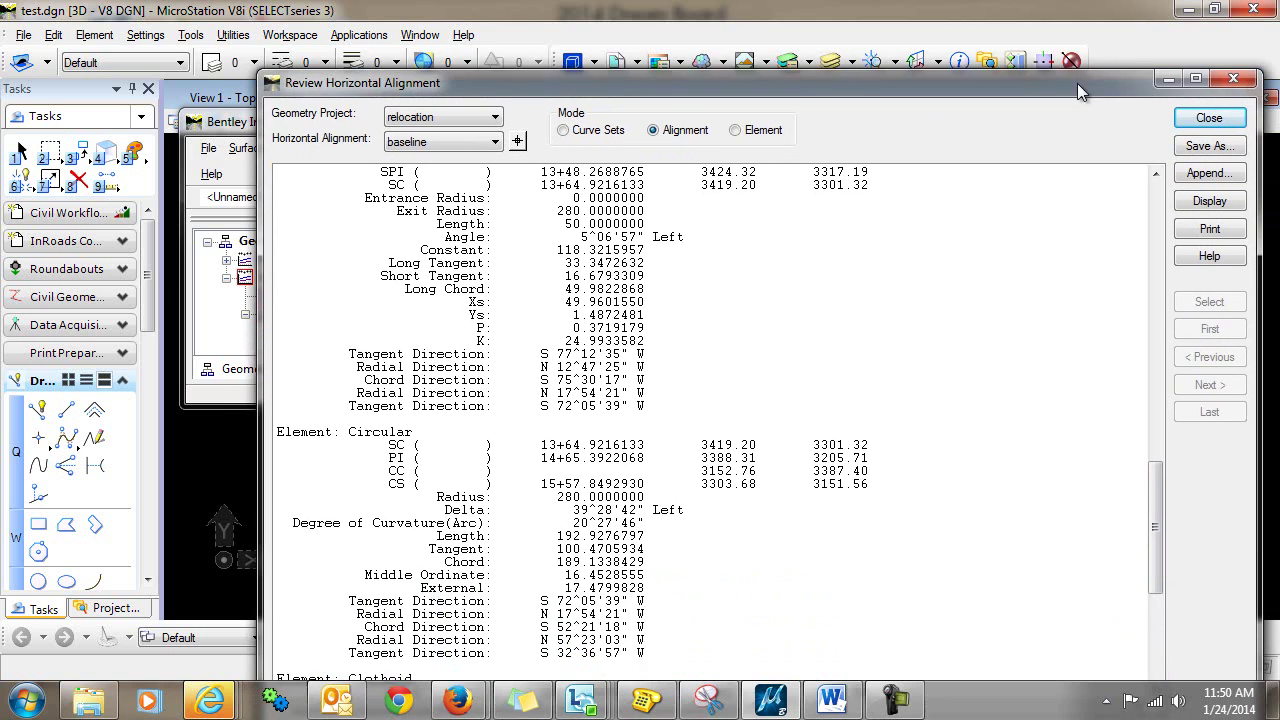
pyautogui.moveTo(1153, 530); pyautogui.dragTo(1145, 617)
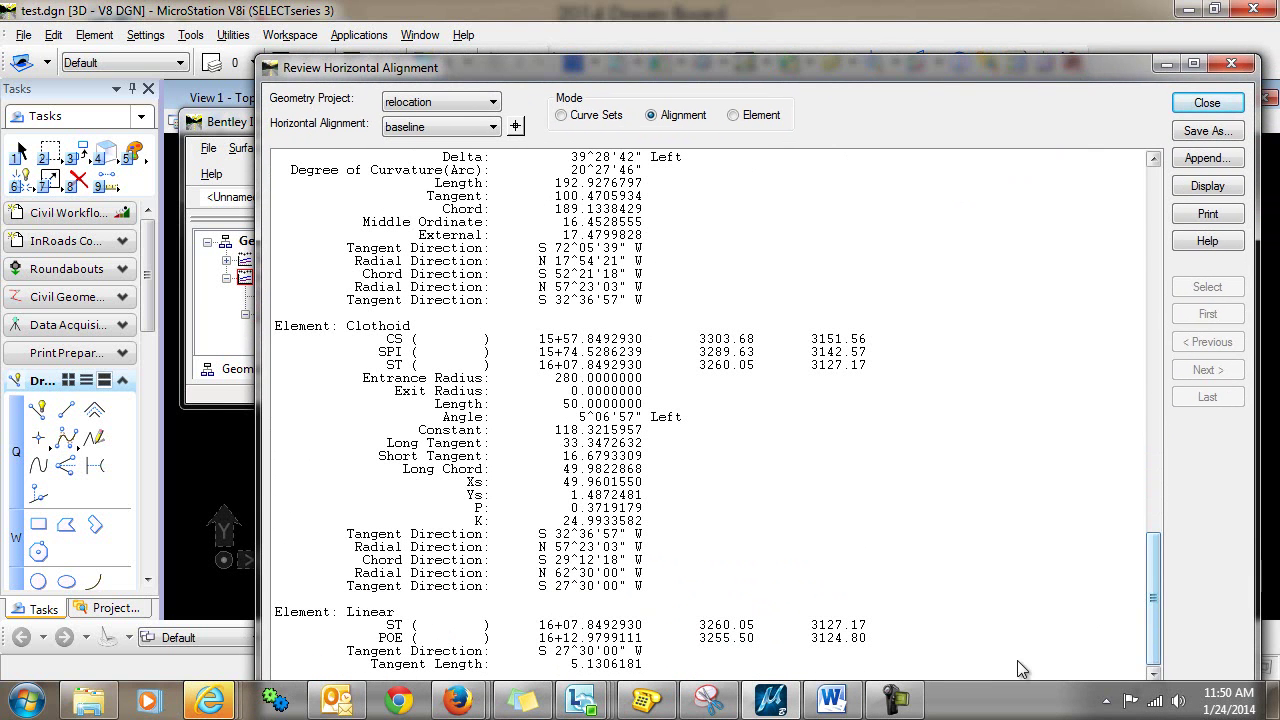
pyautogui.click(541, 641)
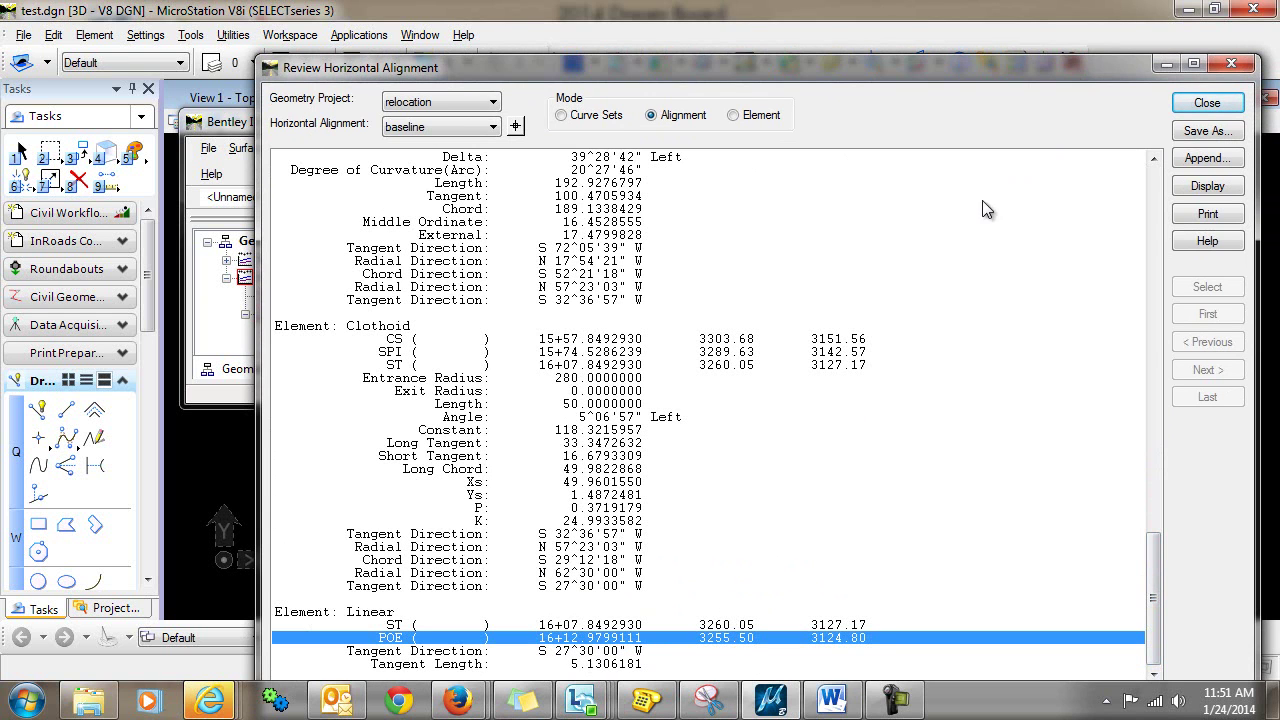
pyautogui.click(1207, 103)
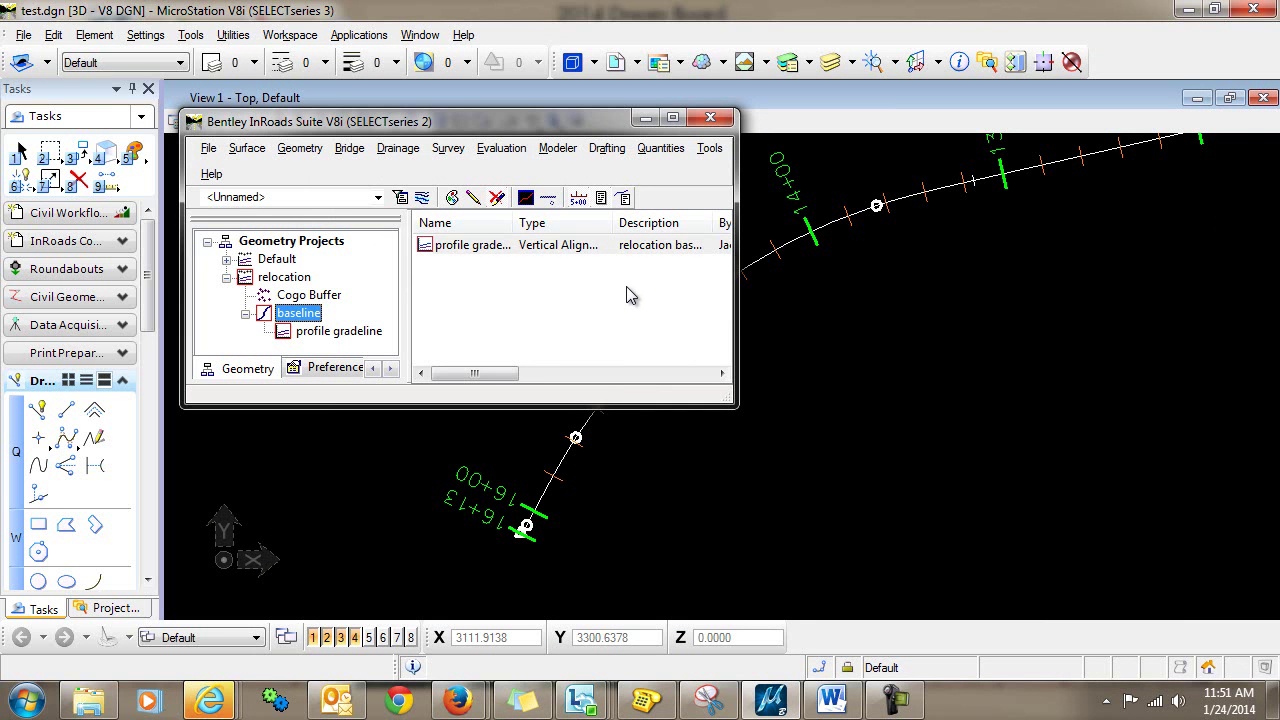
# Apply -16+12.9799111 as the baseline's starting station in the Stationing dialog.
pyautogui.click(301, 150)
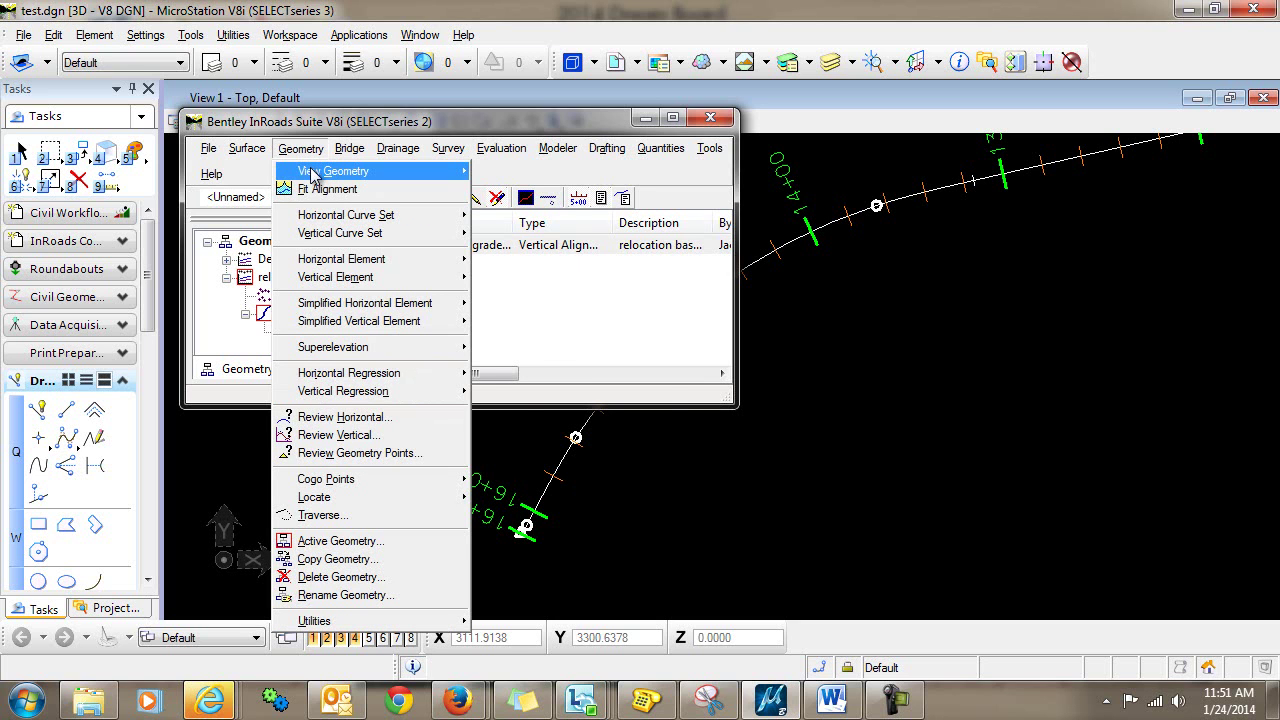
pyautogui.moveTo(315, 175)
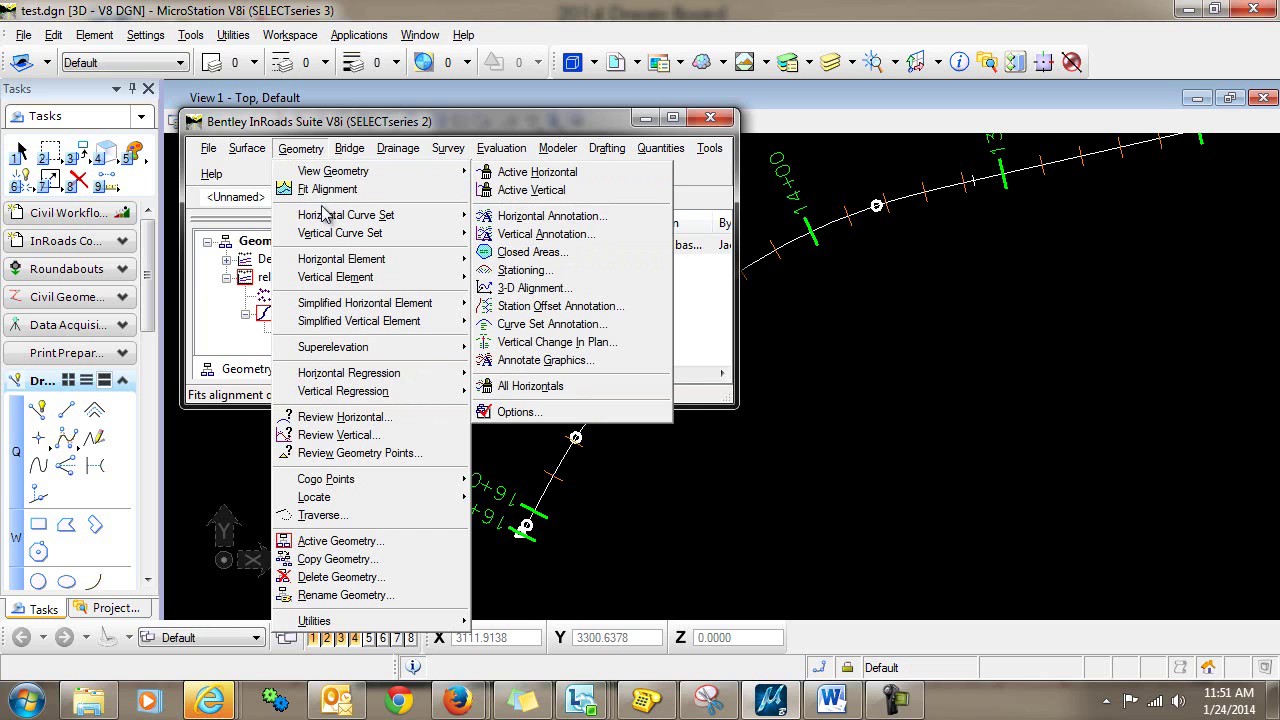
pyautogui.moveTo(325, 218)
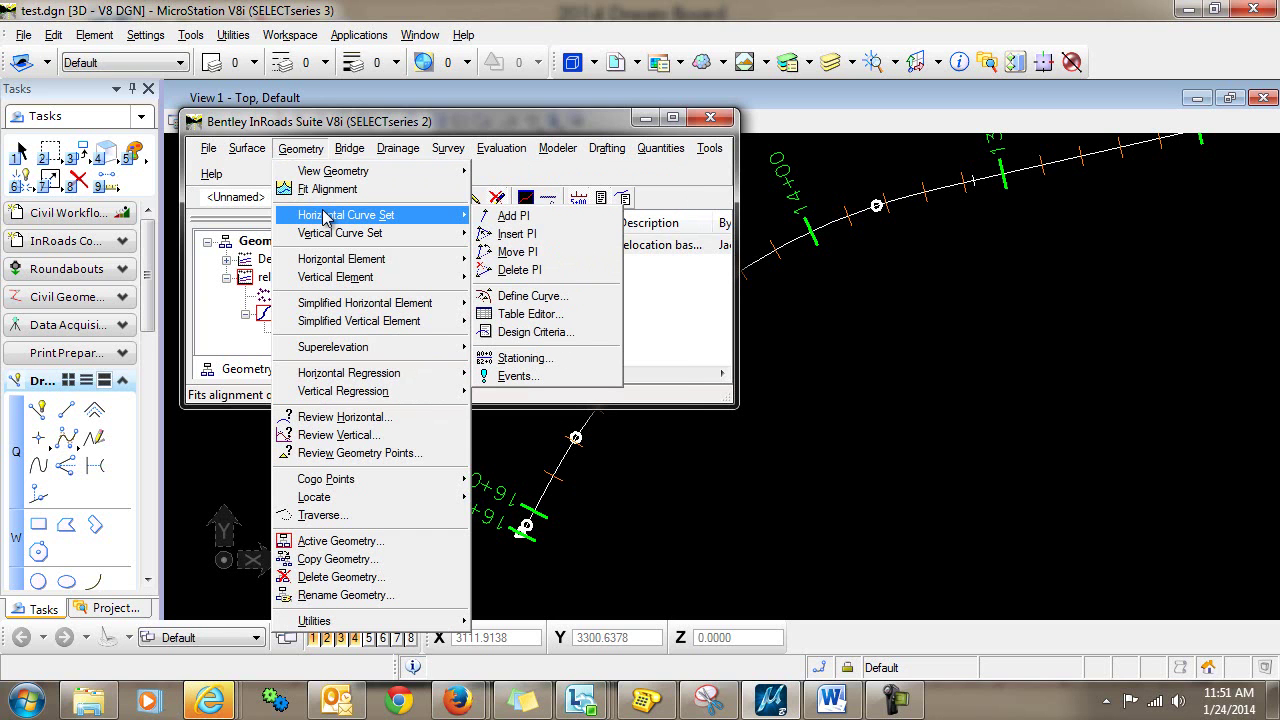
pyautogui.click(546, 362)
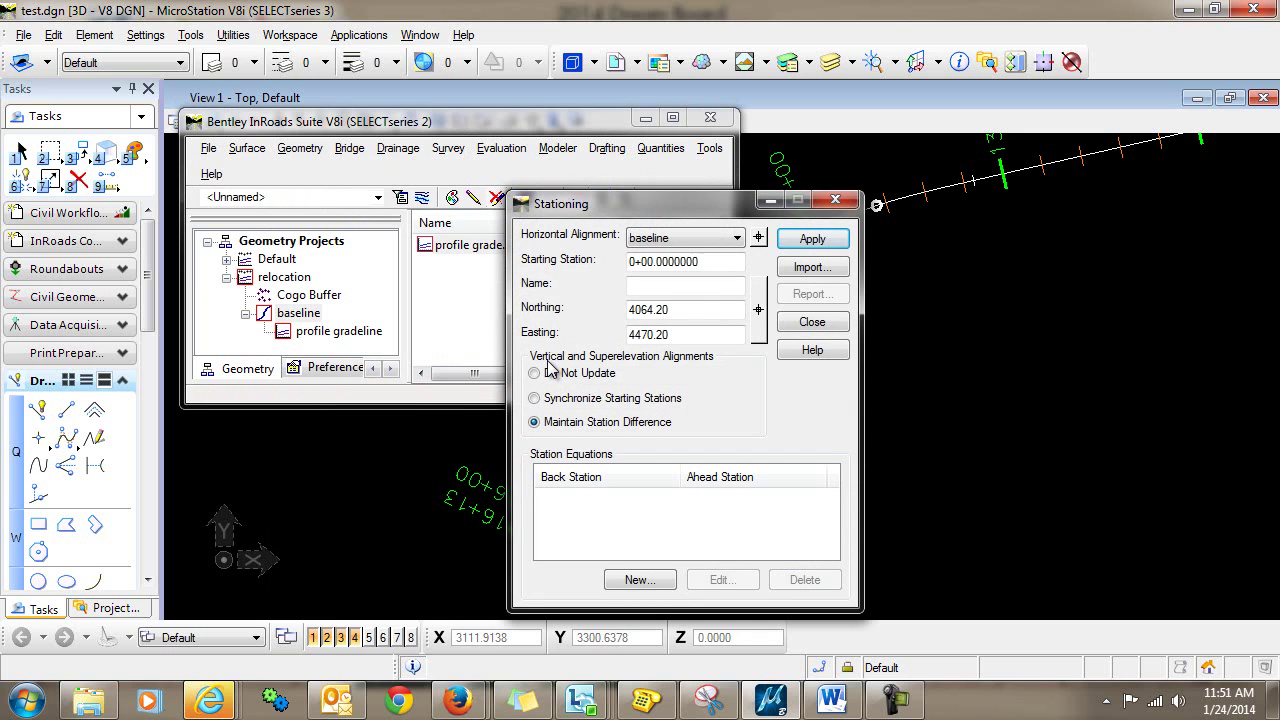
pyautogui.doubleClick(712, 262)
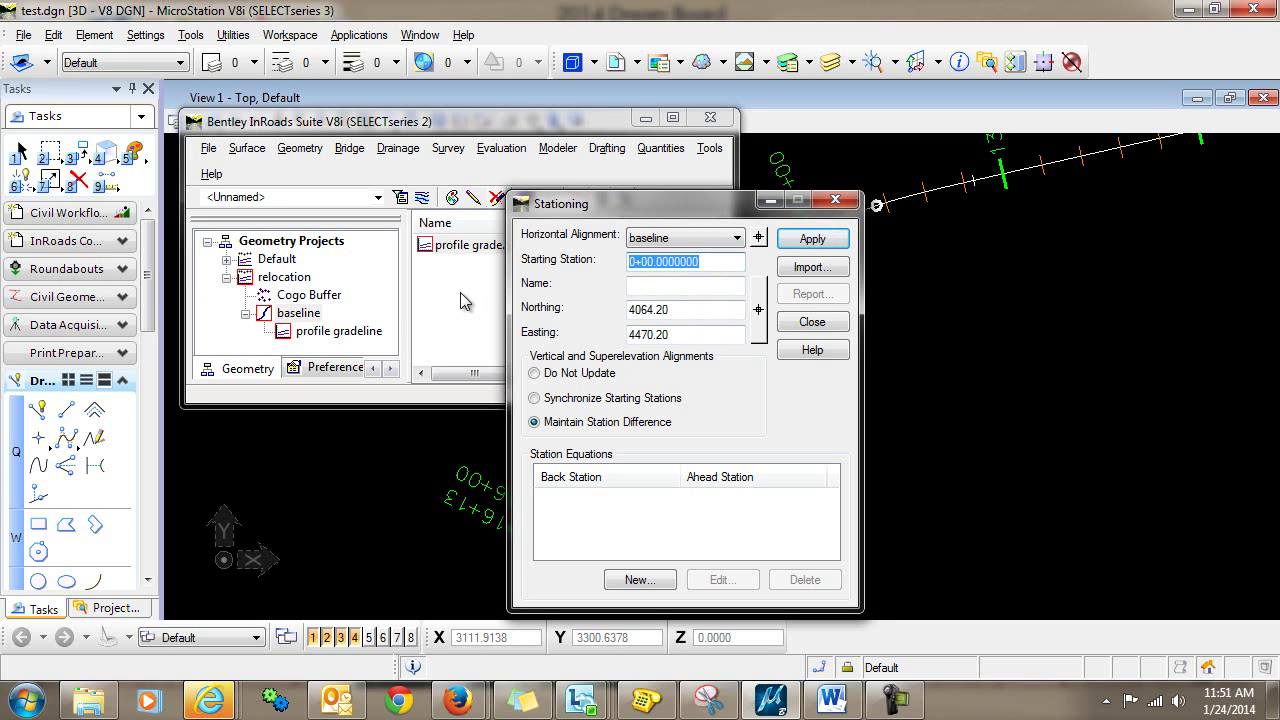
pyautogui.write('-1612.9799111')
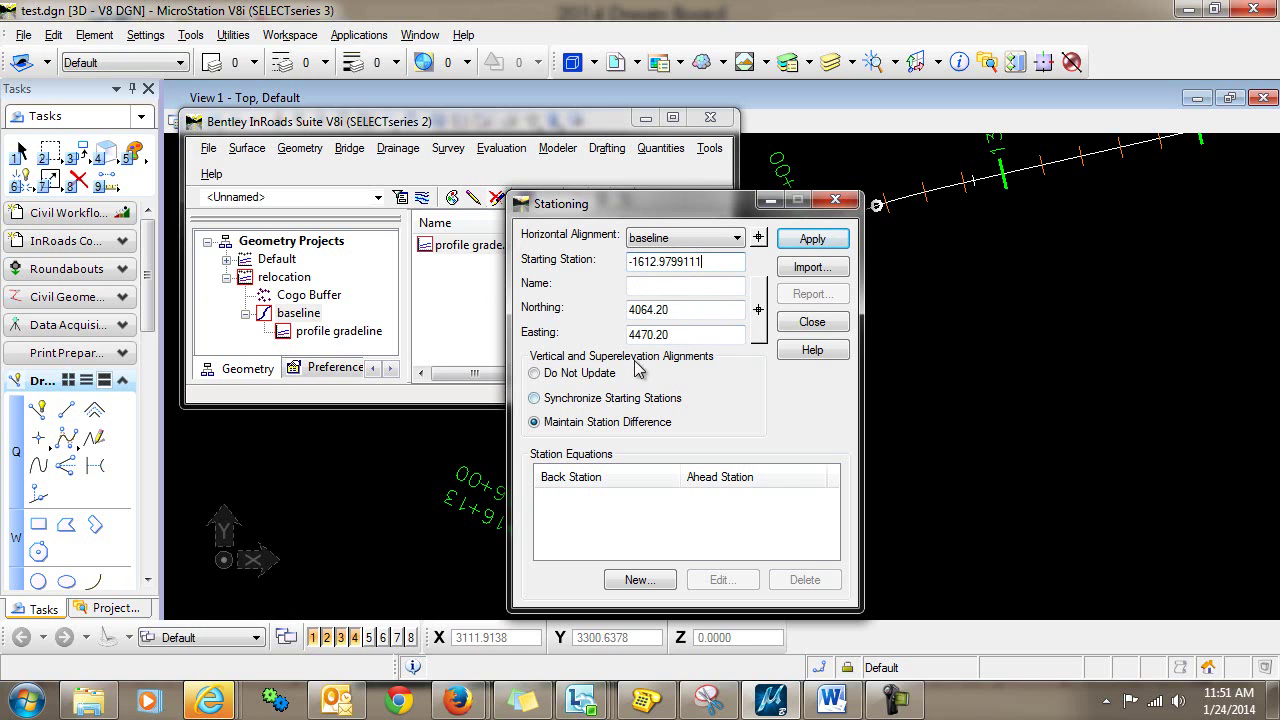
pyautogui.click(815, 241)
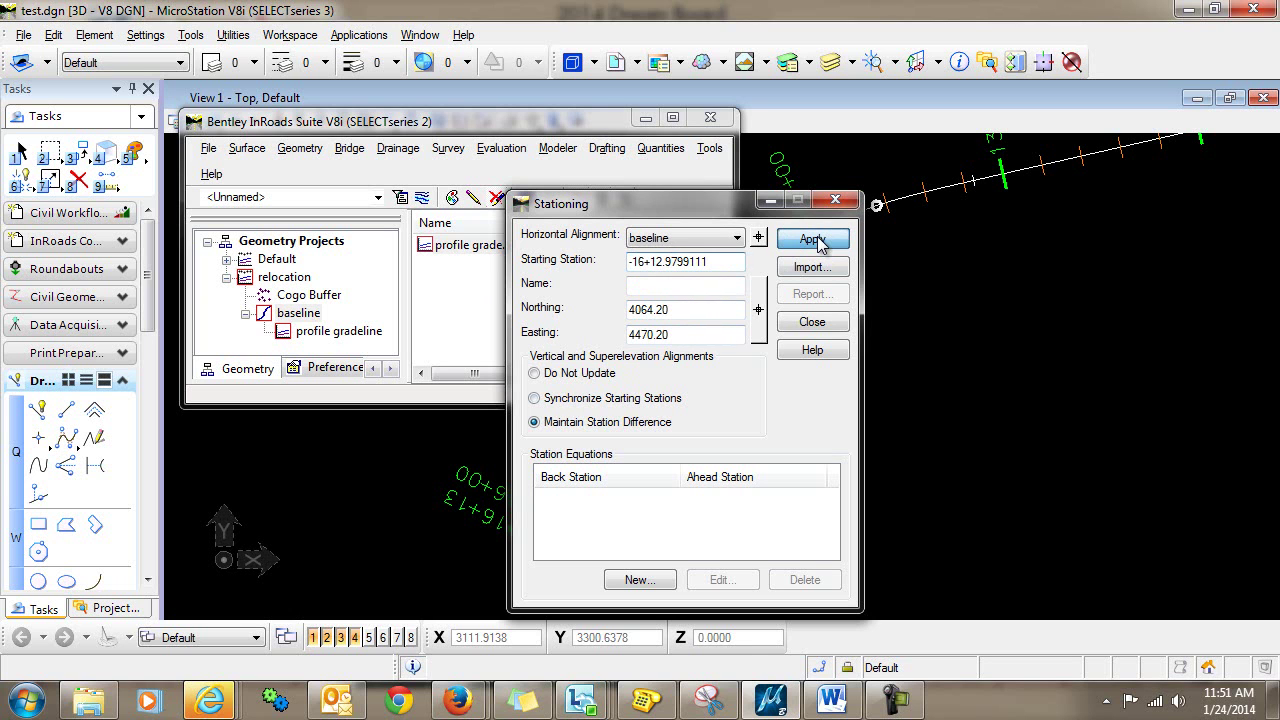
pyautogui.click(828, 322)
# Redraw baseline station ticks and labels, then pan along to check the negative stations.
pyautogui.click(300, 148)
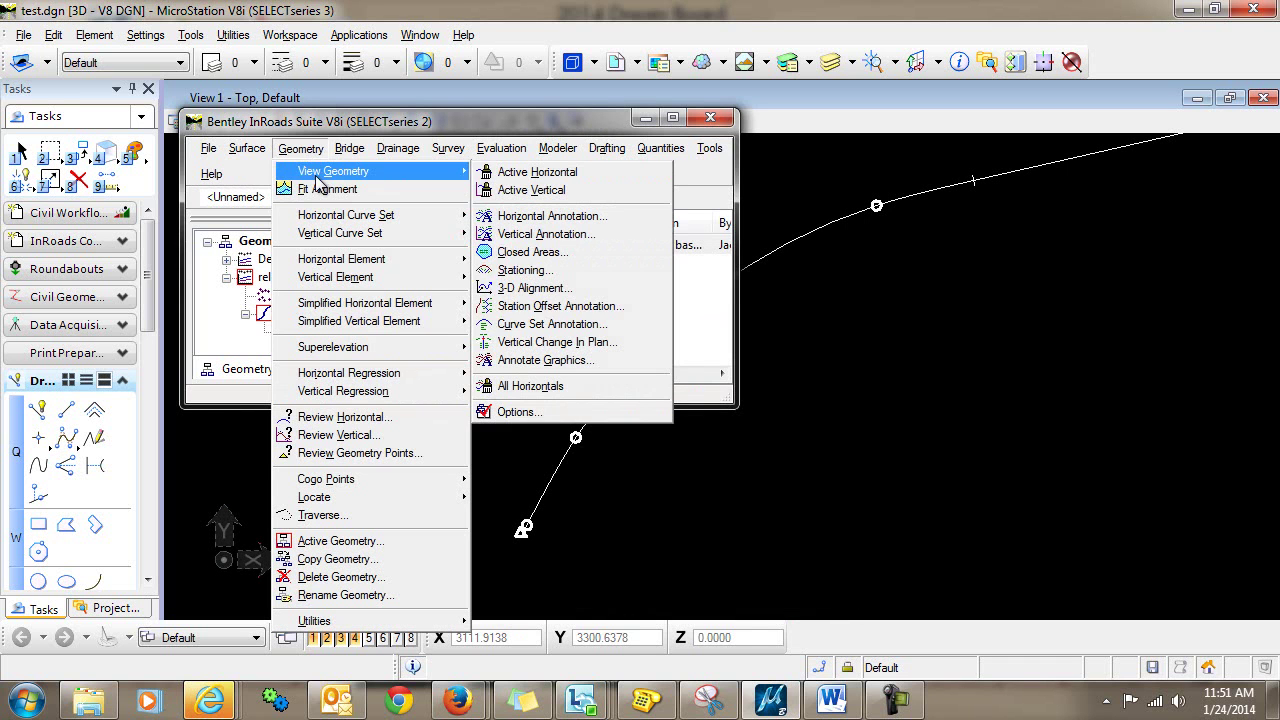
pyautogui.click(543, 283)
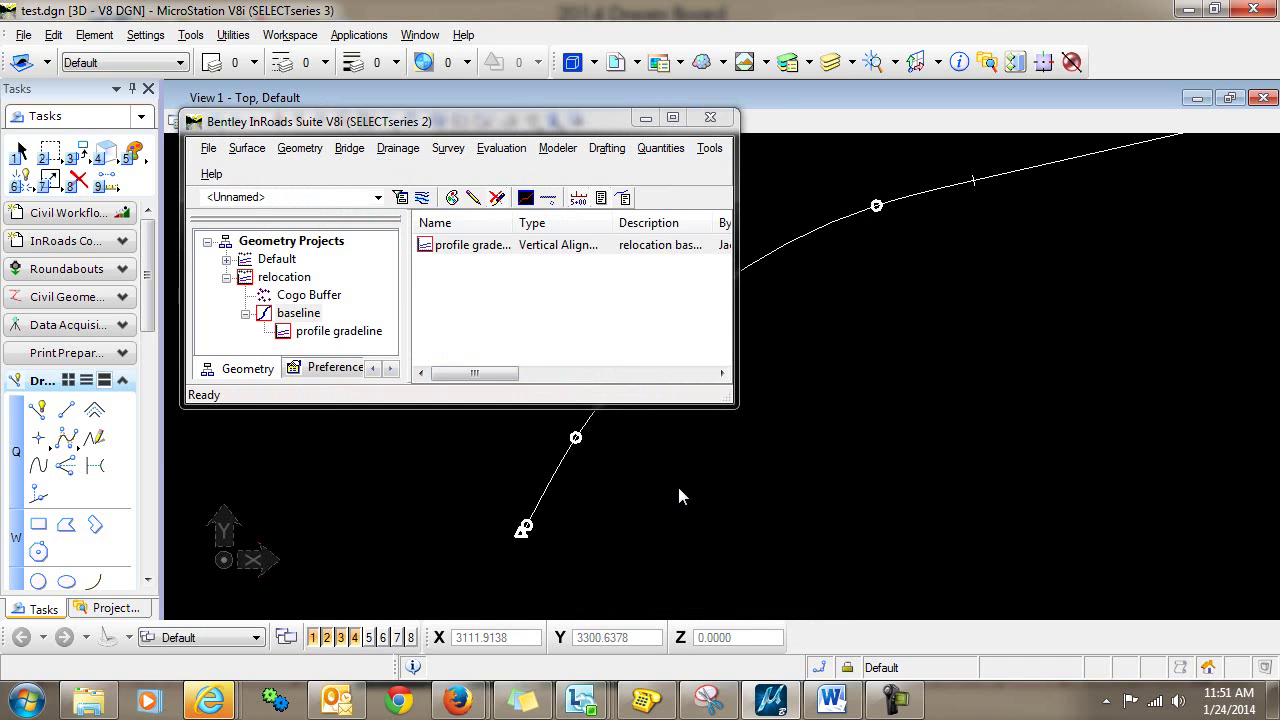
pyautogui.click(500, 451)
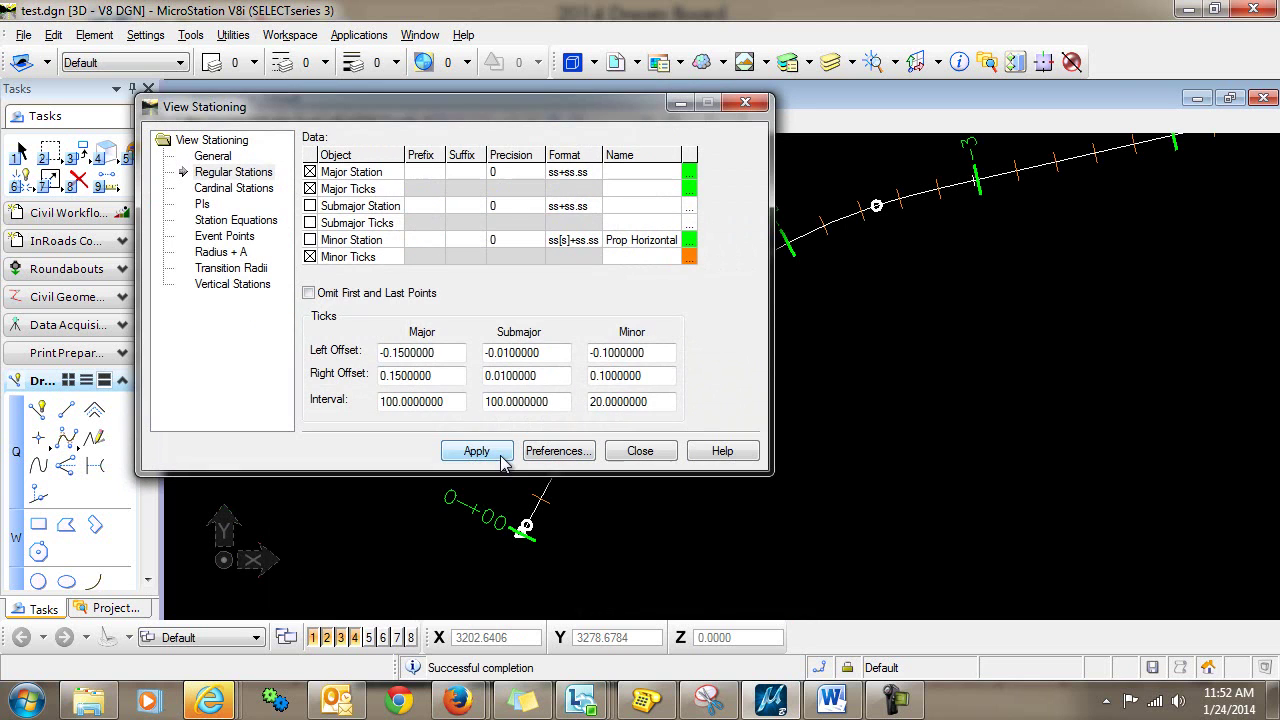
pyautogui.moveTo(526, 525)
pyautogui.mouseDown(button='middle')
pyautogui.moveTo(586, 546)
pyautogui.moveTo(536, 560)
pyautogui.moveTo(538, 574)
pyautogui.mouseUp(button='middle')
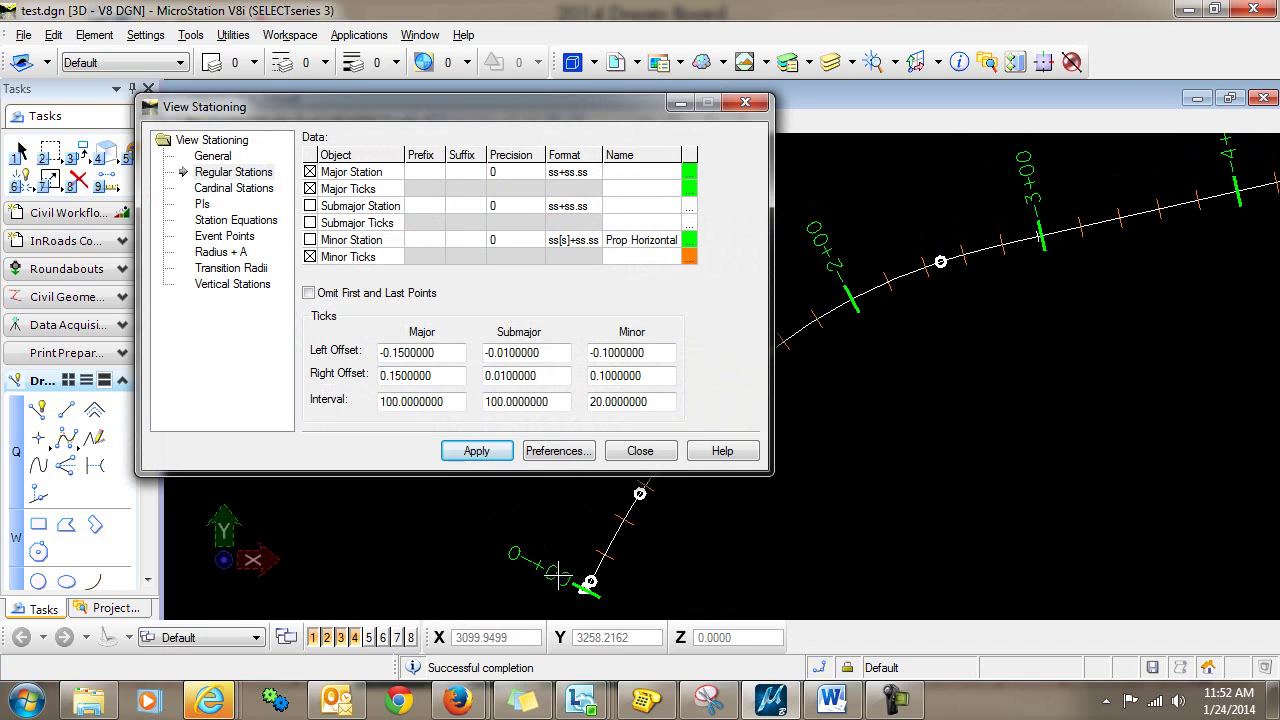
pyautogui.scroll(-1, 548, 576)
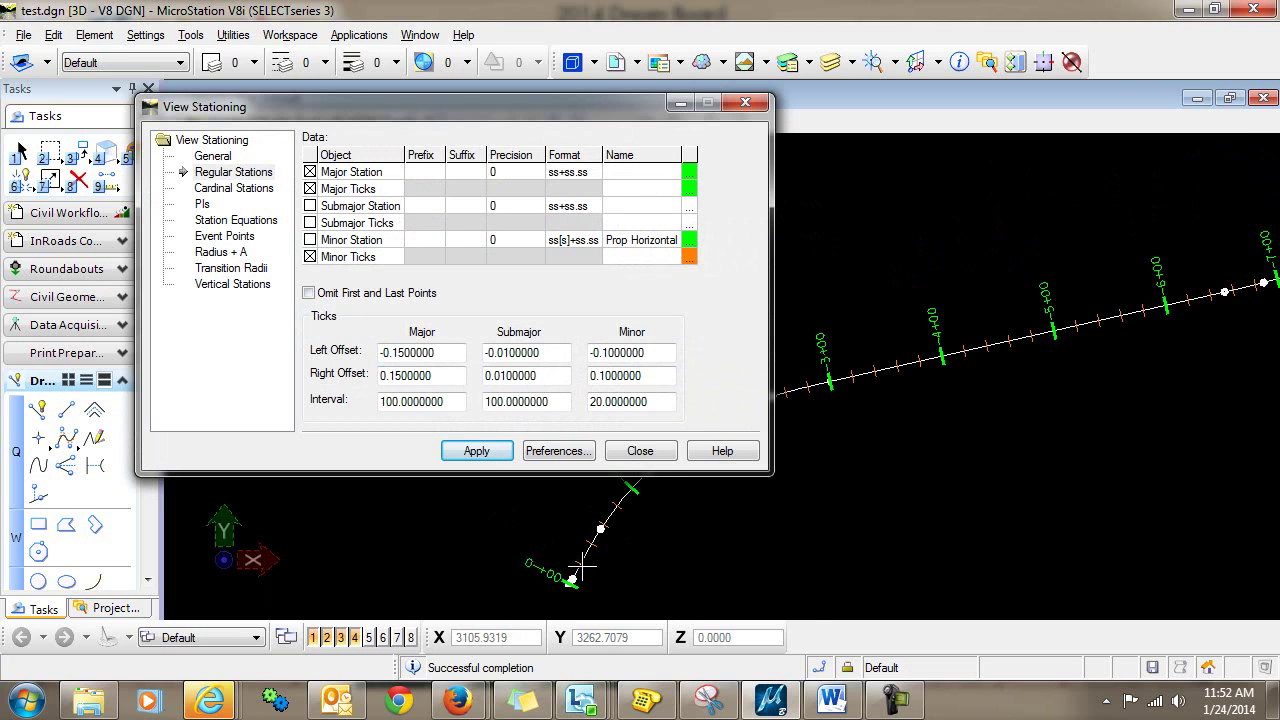
pyautogui.scroll(-1, 637, 535)
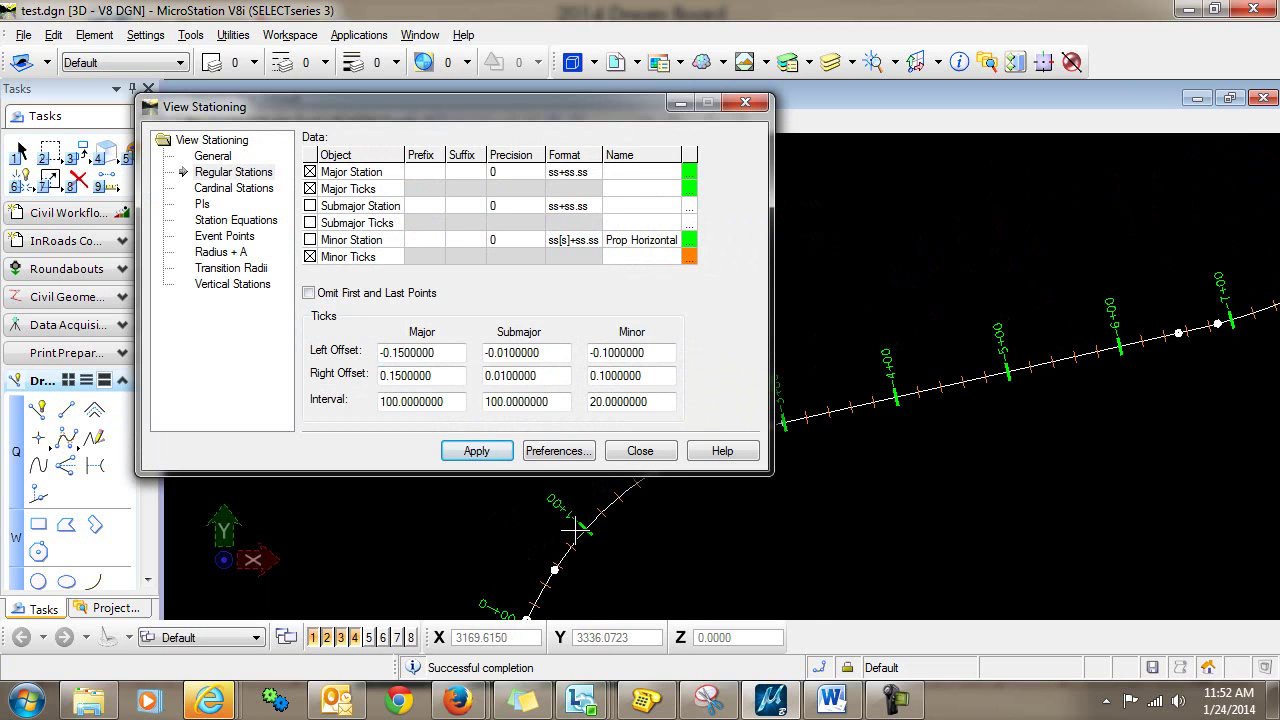
pyautogui.moveTo(571, 512)
pyautogui.mouseDown(button='middle')
pyautogui.moveTo(519, 537)
pyautogui.moveTo(470, 595)
pyautogui.mouseUp(button='middle')
pyautogui.moveTo(637, 521); pyautogui.dragTo(573, 540, button='middle')
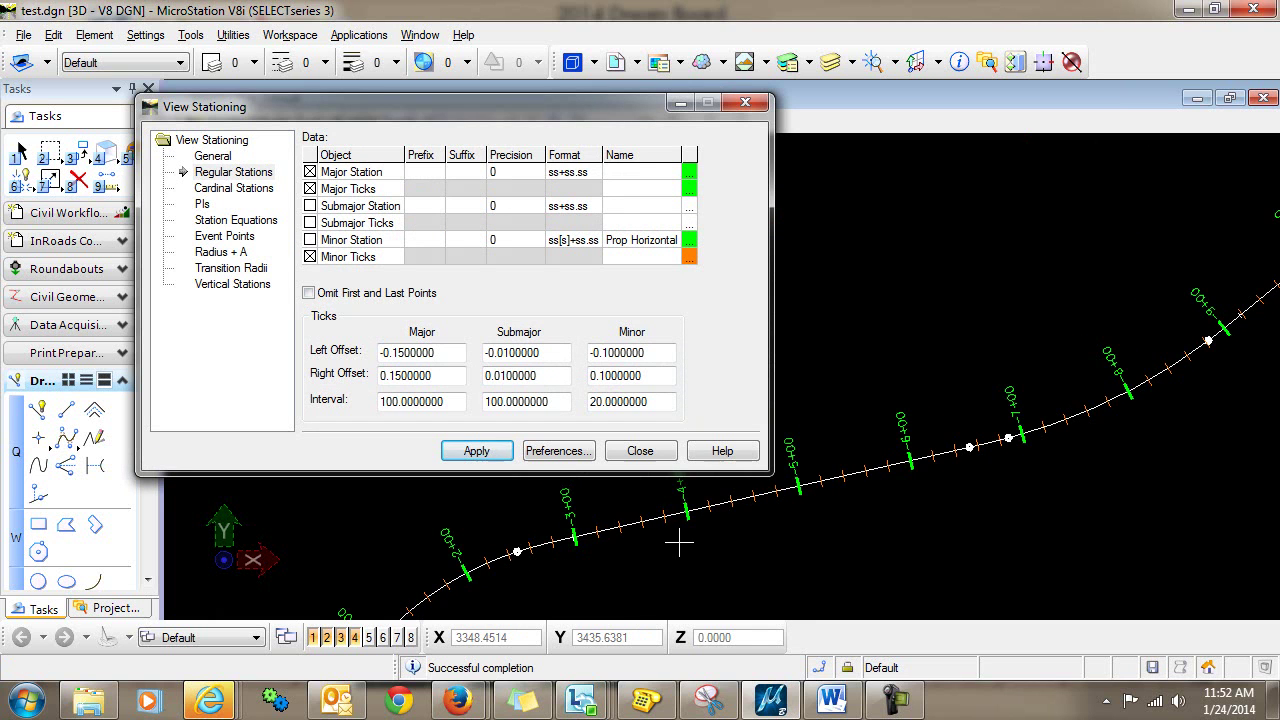
pyautogui.moveTo(687, 522); pyautogui.dragTo(614, 562, button='middle')
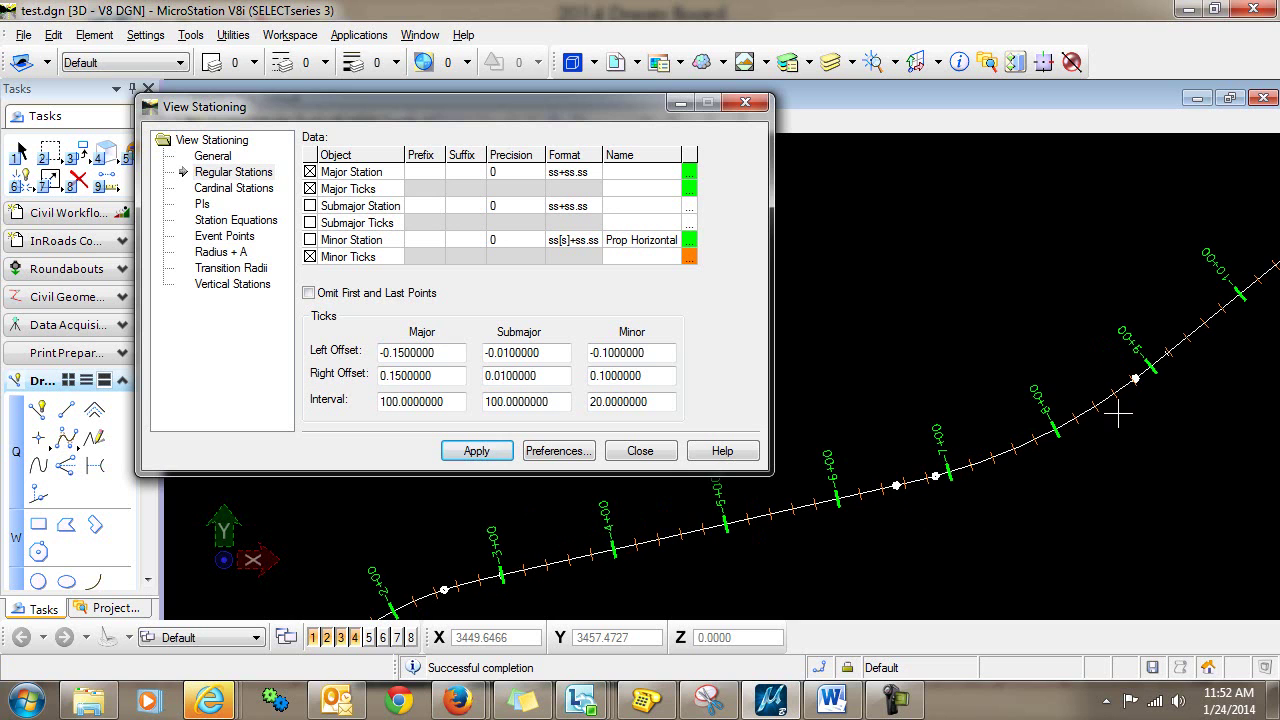
pyautogui.scroll(-6, 1095, 430)
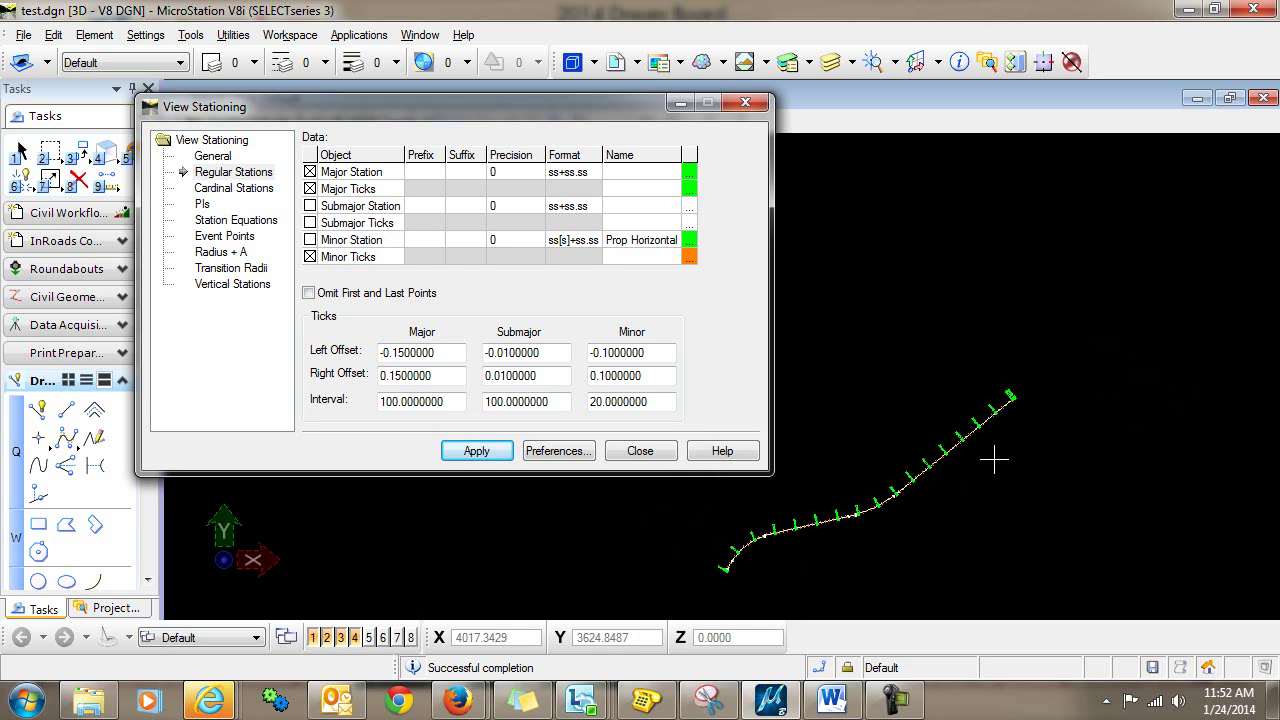
pyautogui.moveTo(991, 451)
pyautogui.mouseDown(button='middle')
pyautogui.moveTo(968, 406)
pyautogui.moveTo(911, 424)
pyautogui.mouseUp(button='middle')
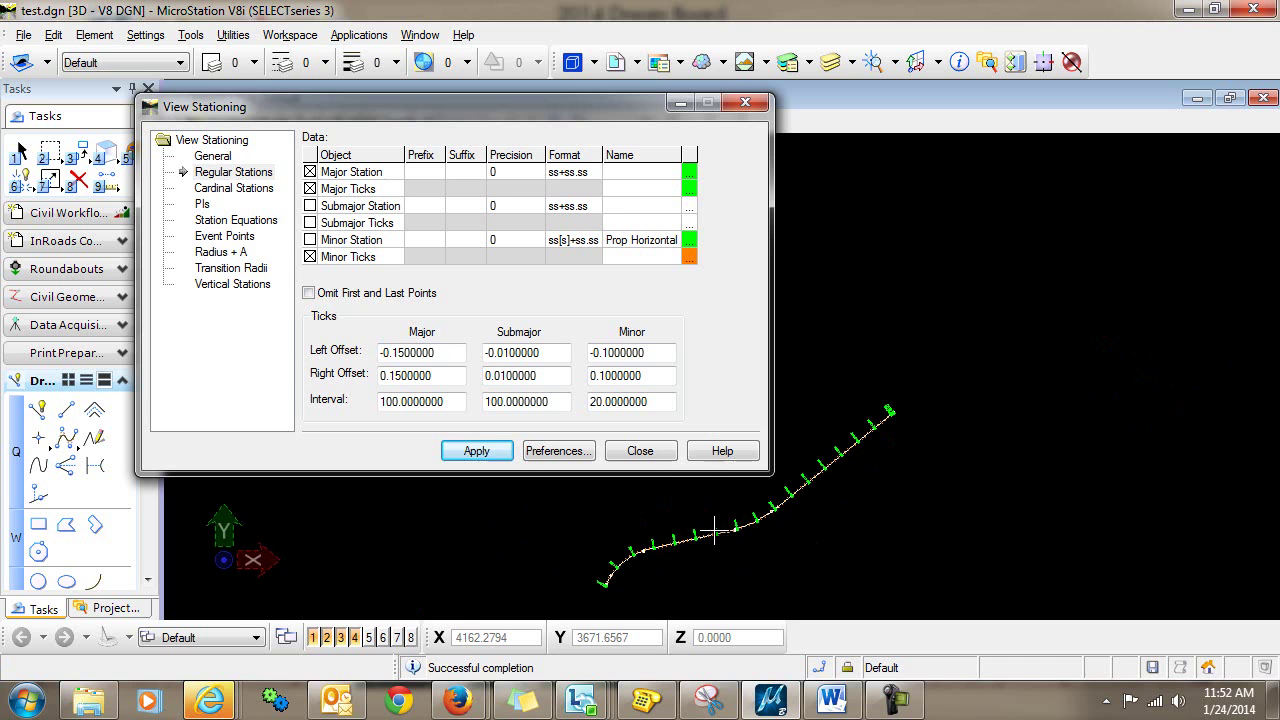
# Regenerate baseline cross sections from -16+12.98 to -0+00 and place them in the drawing.
pyautogui.click(641, 451)
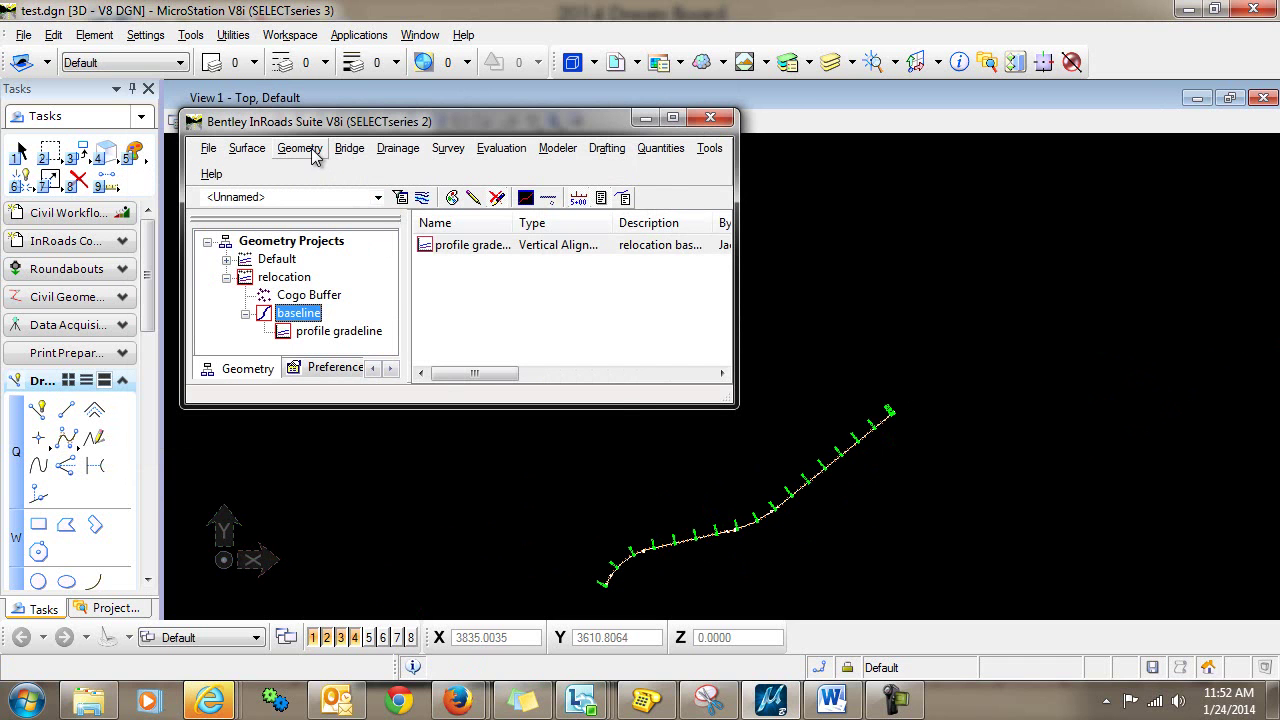
pyautogui.click(501, 148)
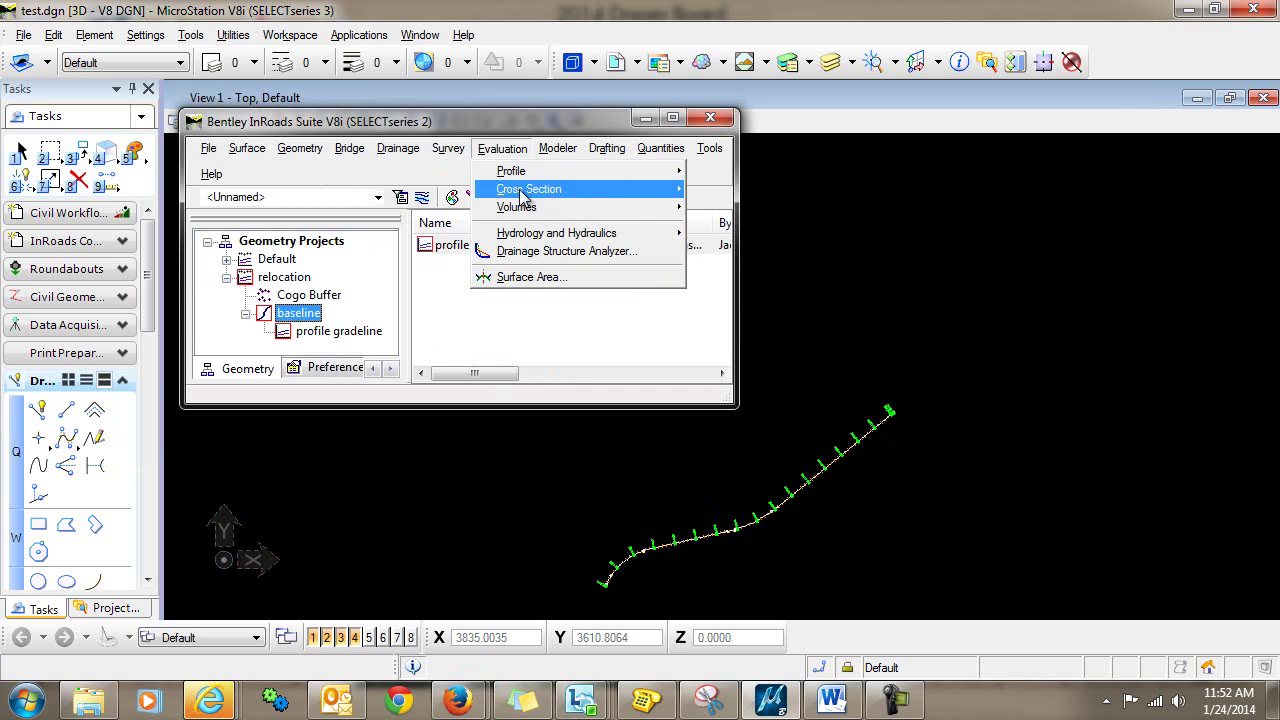
pyautogui.click(730, 190)
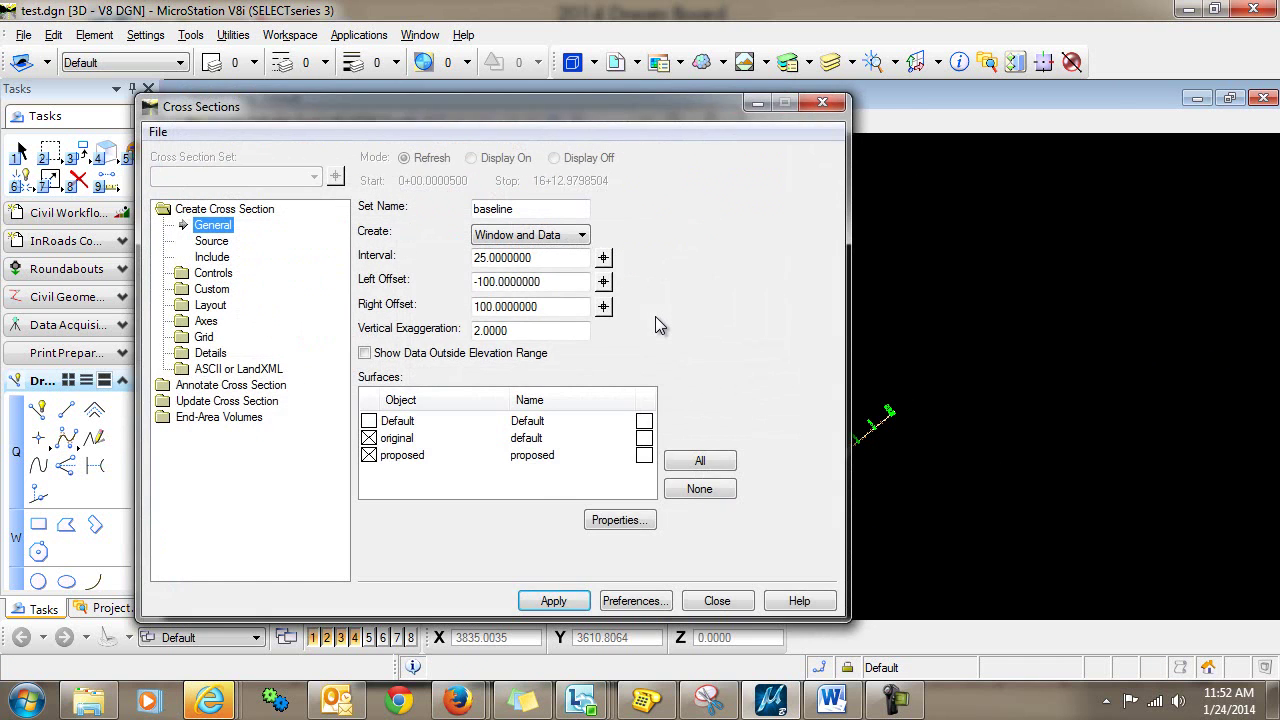
pyautogui.click(563, 601)
pyautogui.click(1073, 512)
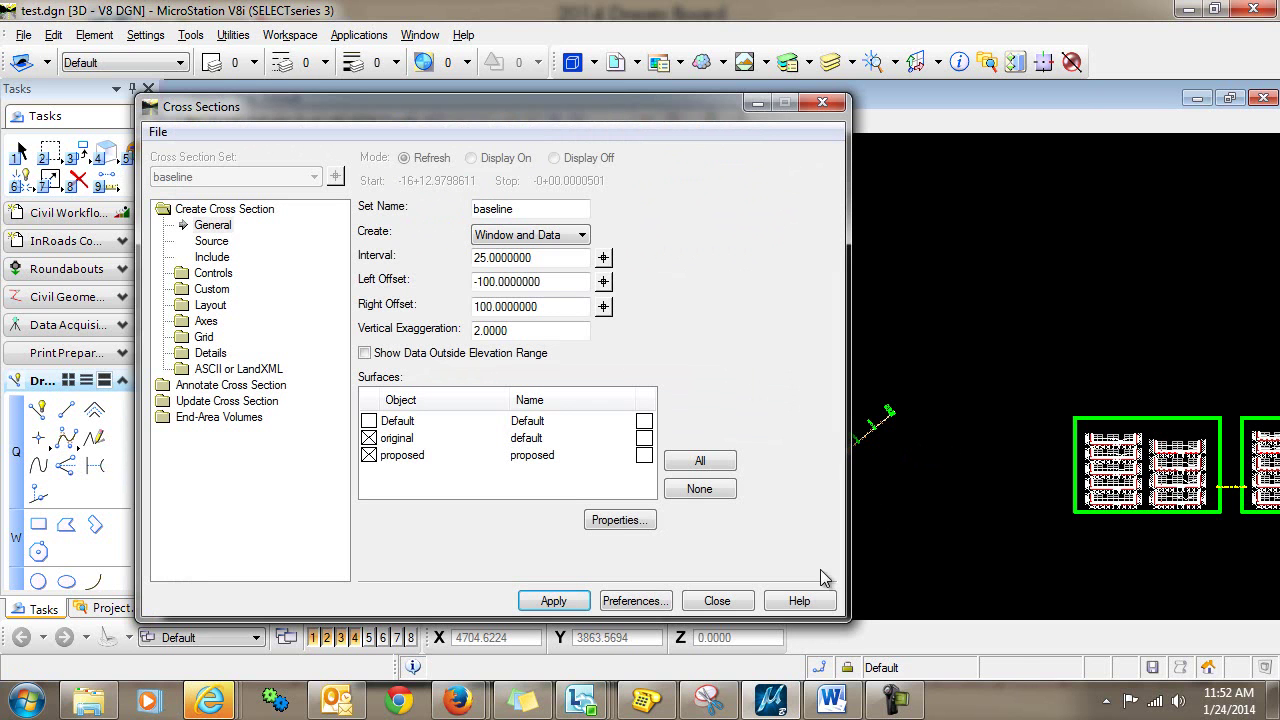
pyautogui.click(718, 601)
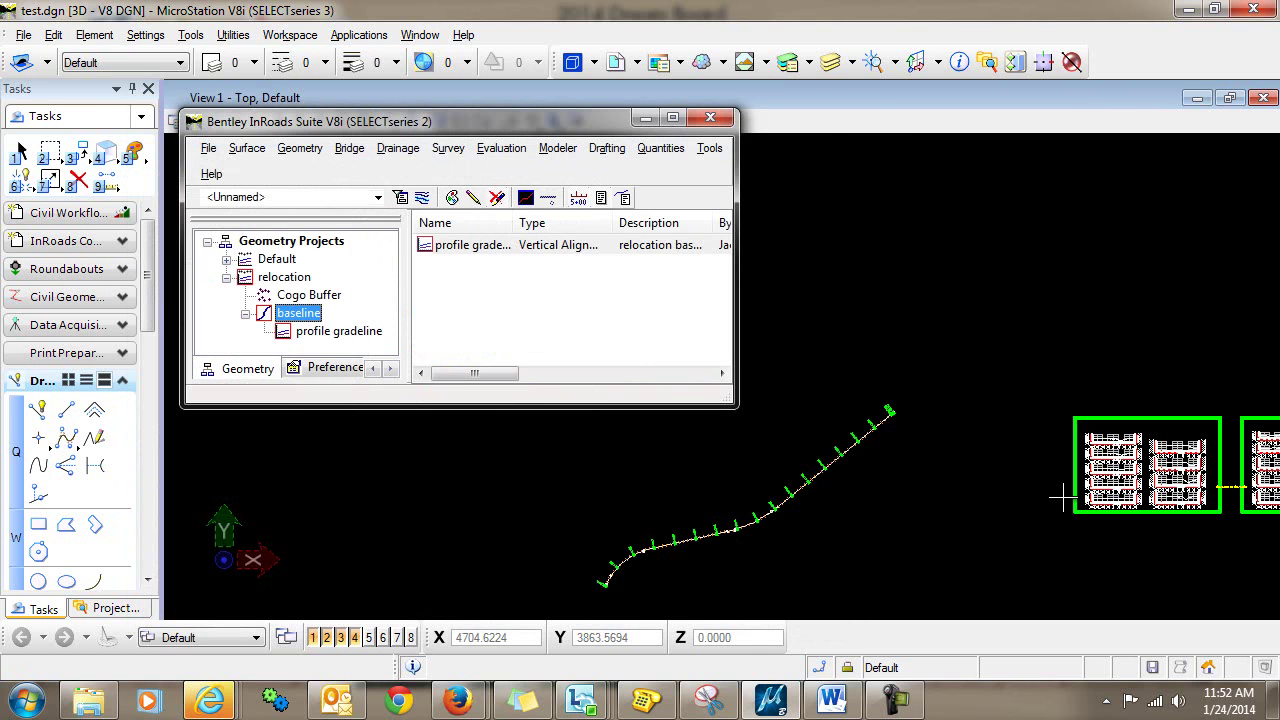
pyautogui.scroll(5, 1143, 486)
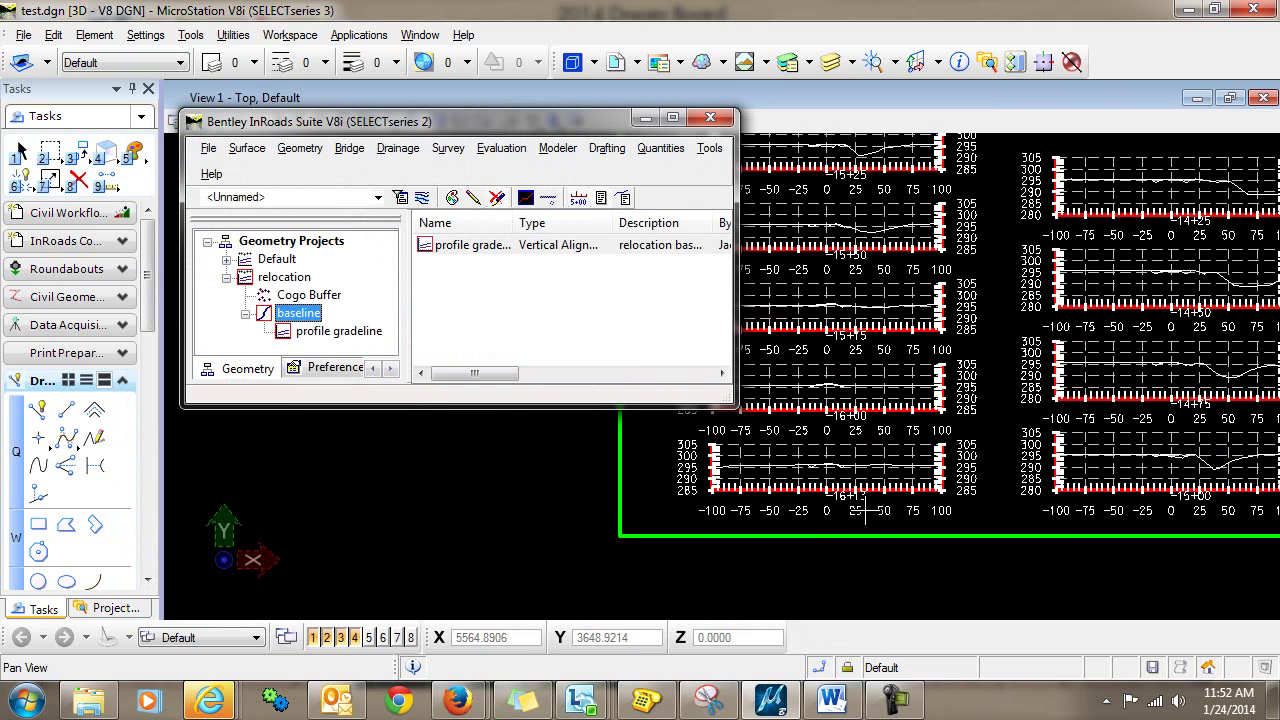
pyautogui.scroll(5, 848, 483)
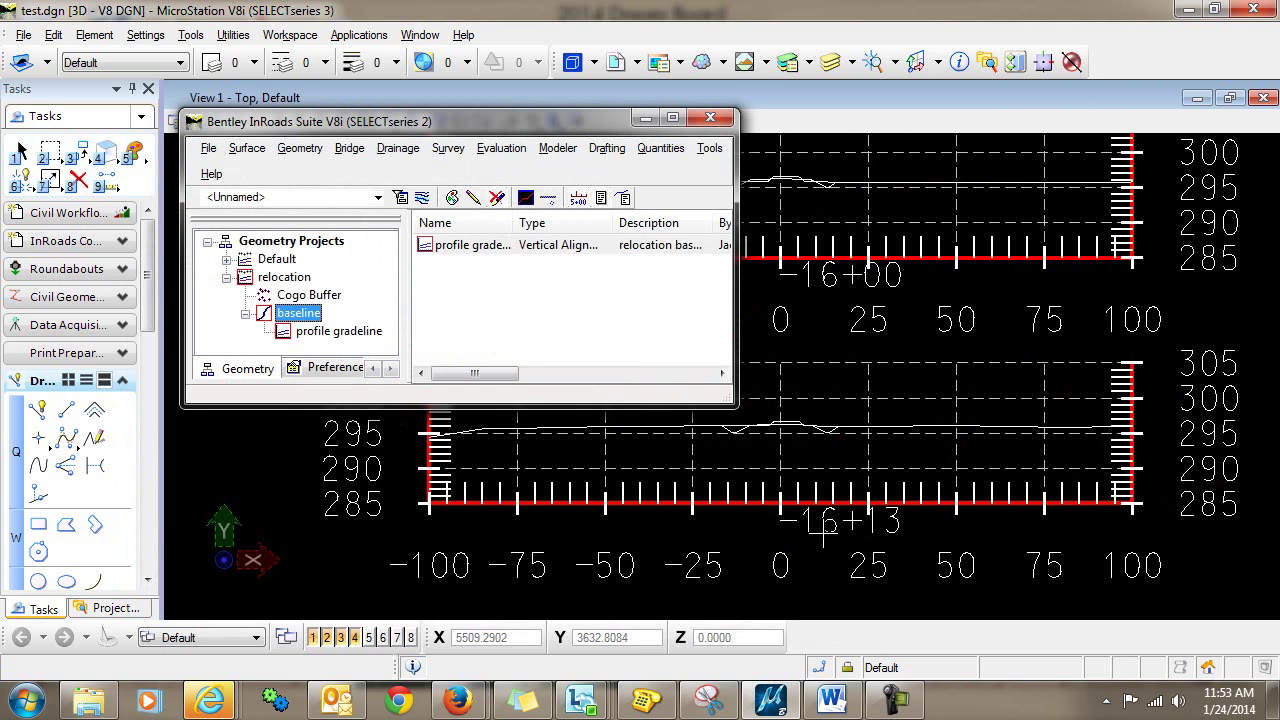
pyautogui.scroll(-3, 836, 430)
pyautogui.moveTo(839, 433); pyautogui.dragTo(885, 528, button='middle')
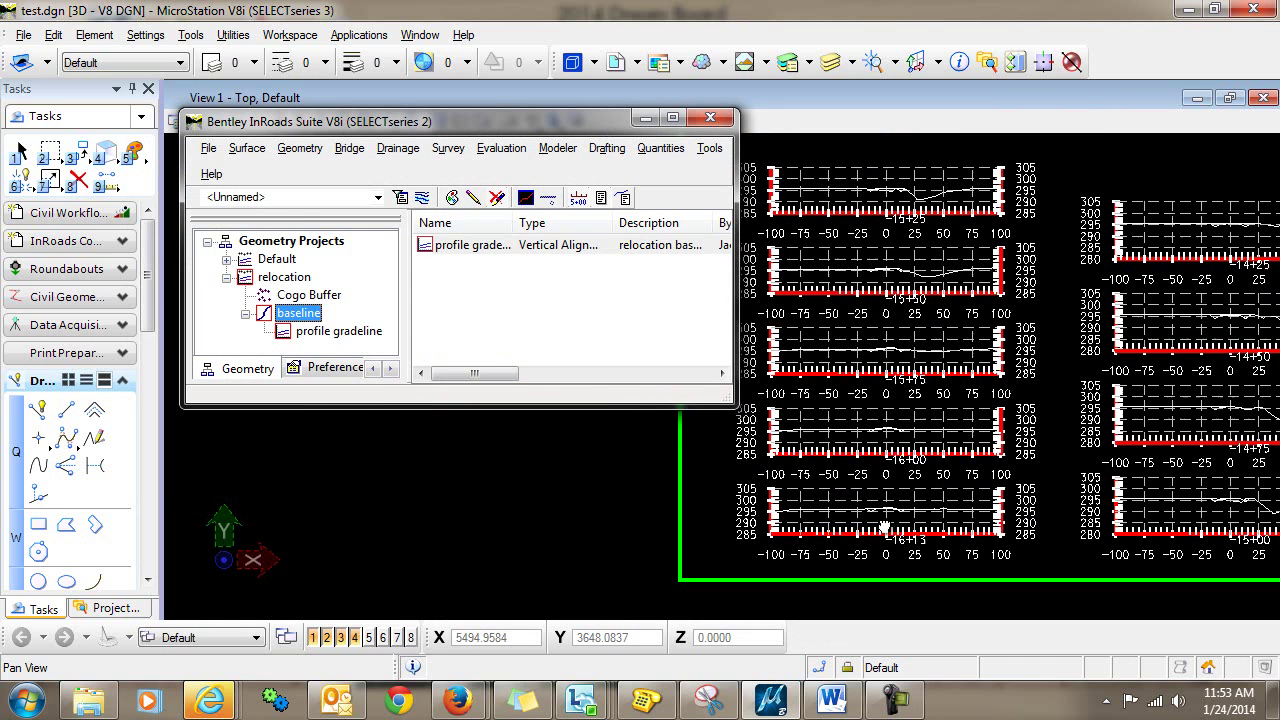
pyautogui.scroll(-3, 822, 481)
pyautogui.moveTo(720, 448); pyautogui.dragTo(723, 529, button='middle')
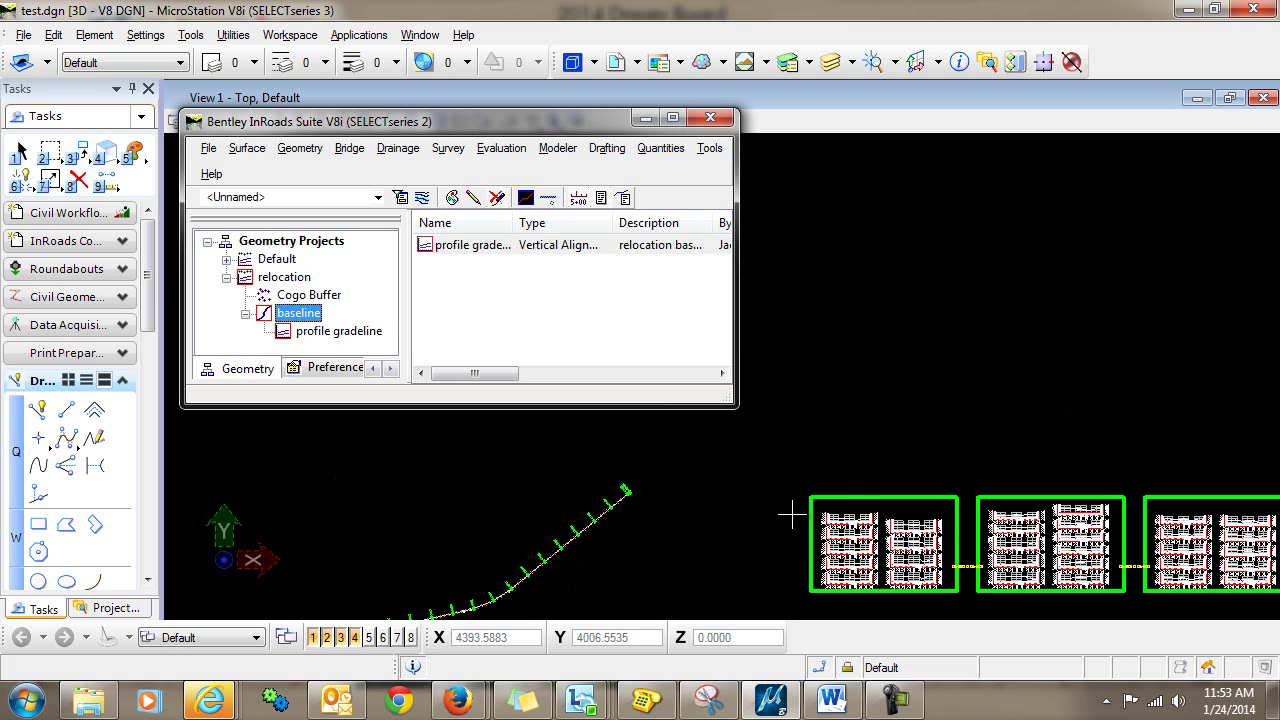
pyautogui.scroll(7, 729, 471)
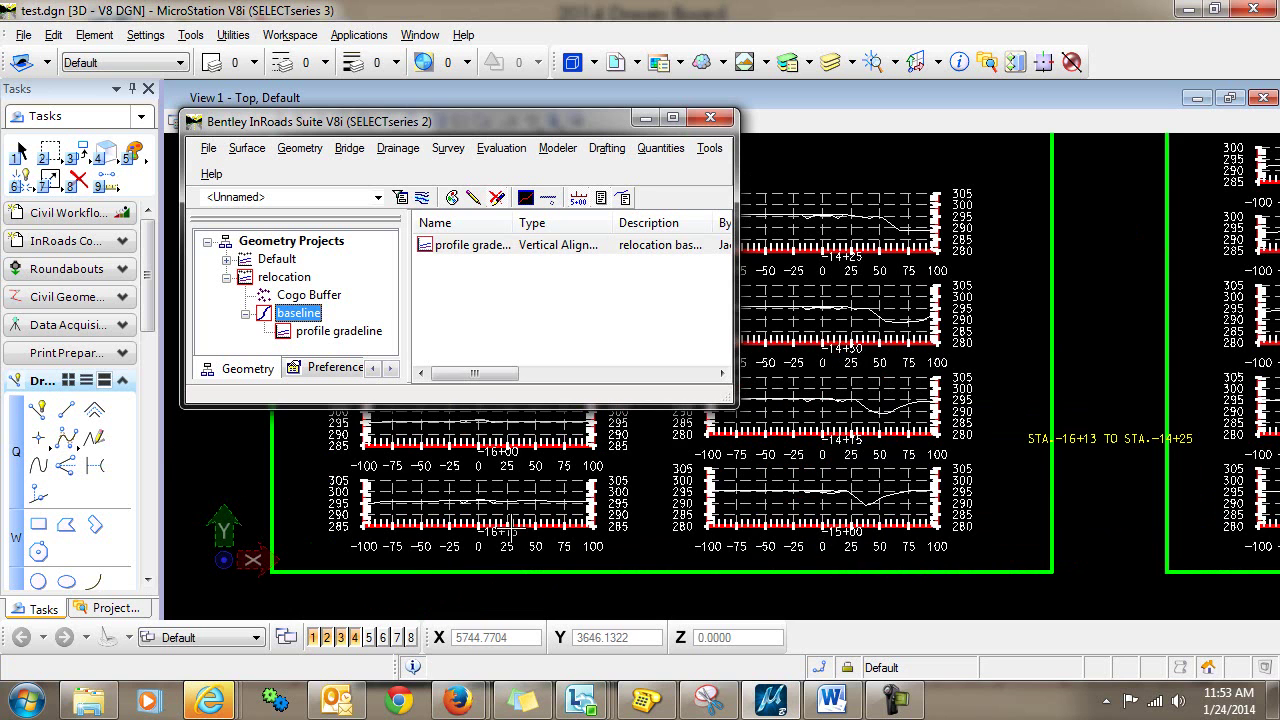
pyautogui.scroll(5, 508, 521)
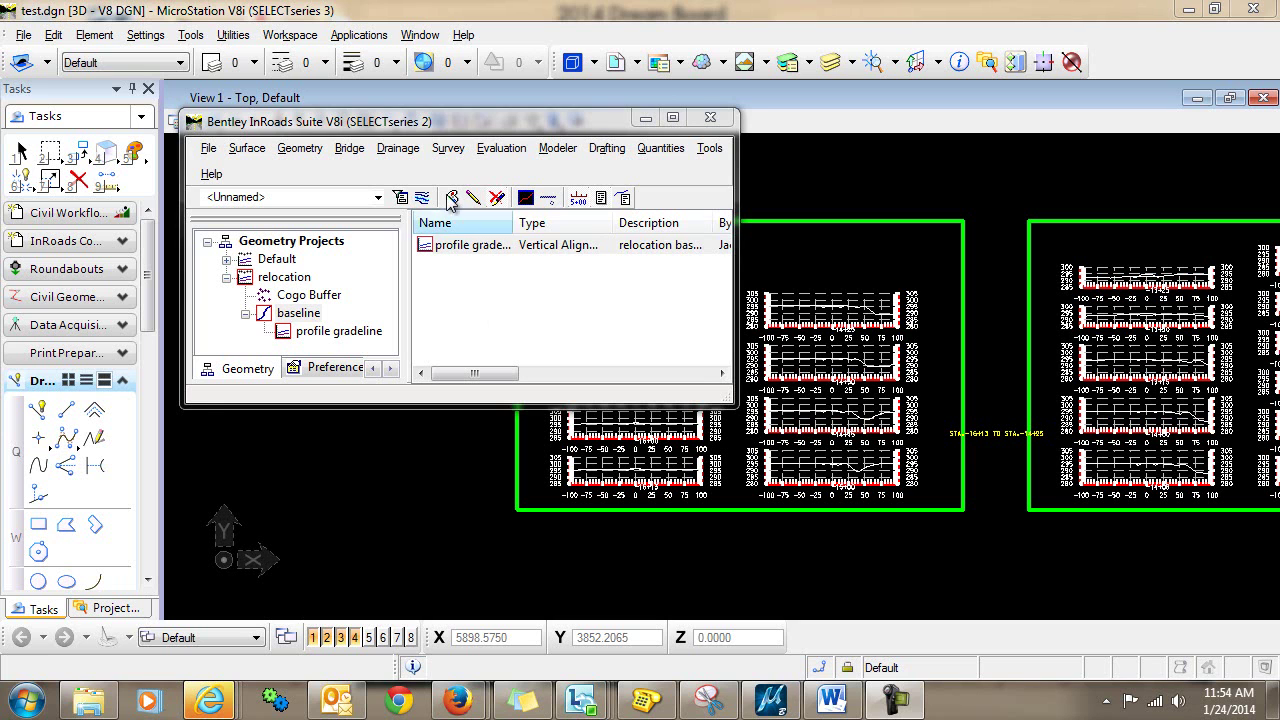
# Reopen baseline Cross Sections settings at Axes > Bottom > General to set a $ title prefix.
pyautogui.click(501, 148)
pyautogui.moveTo(640, 189)
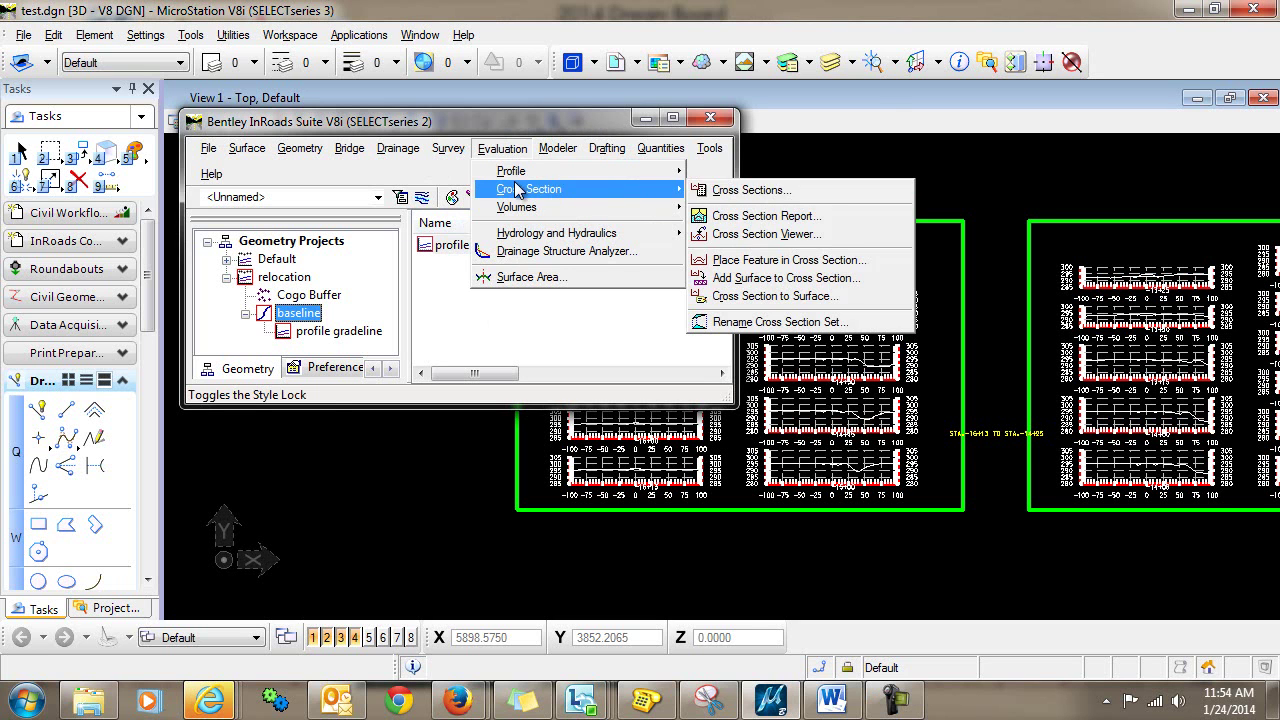
pyautogui.click(740, 190)
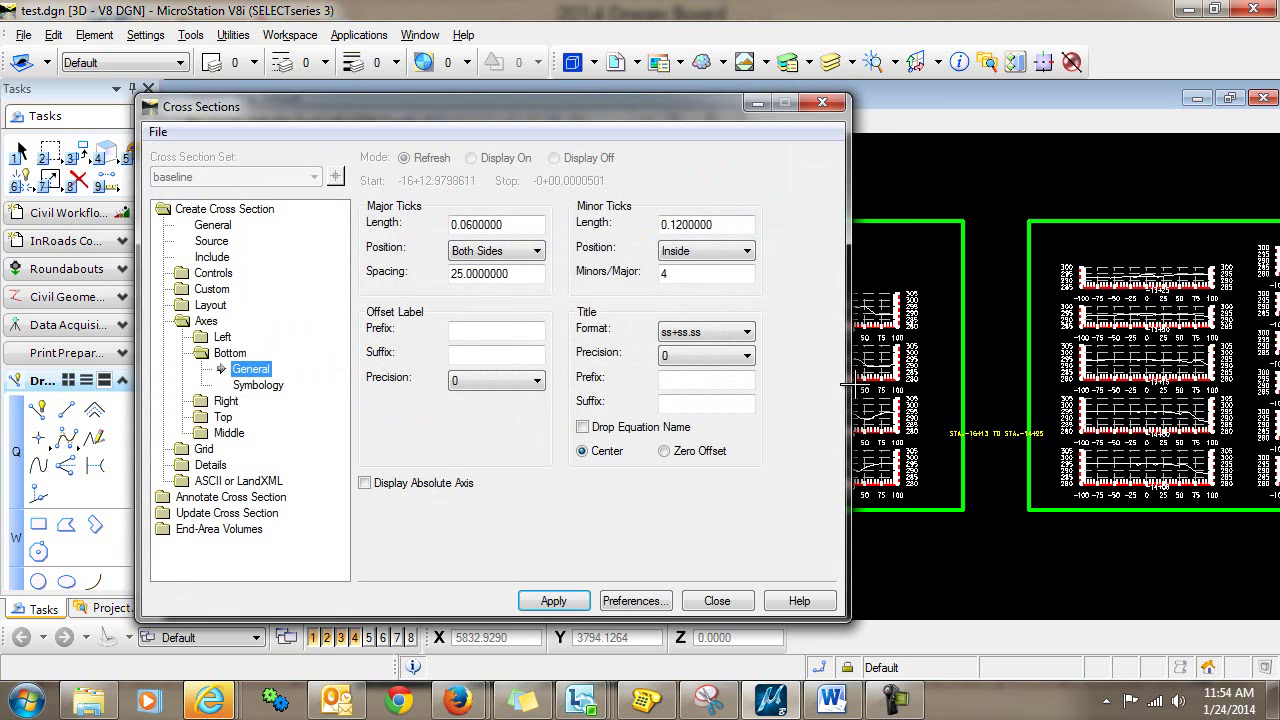
pyautogui.doubleClick(206, 321)
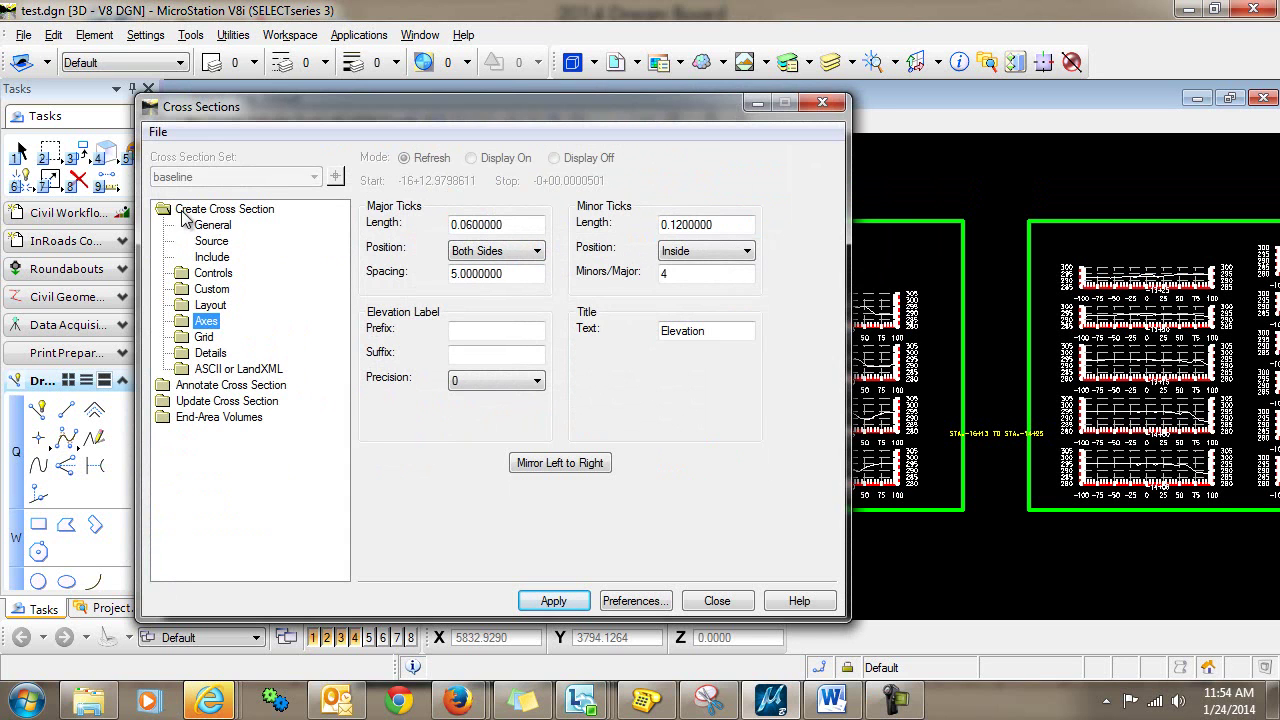
pyautogui.click(182, 325)
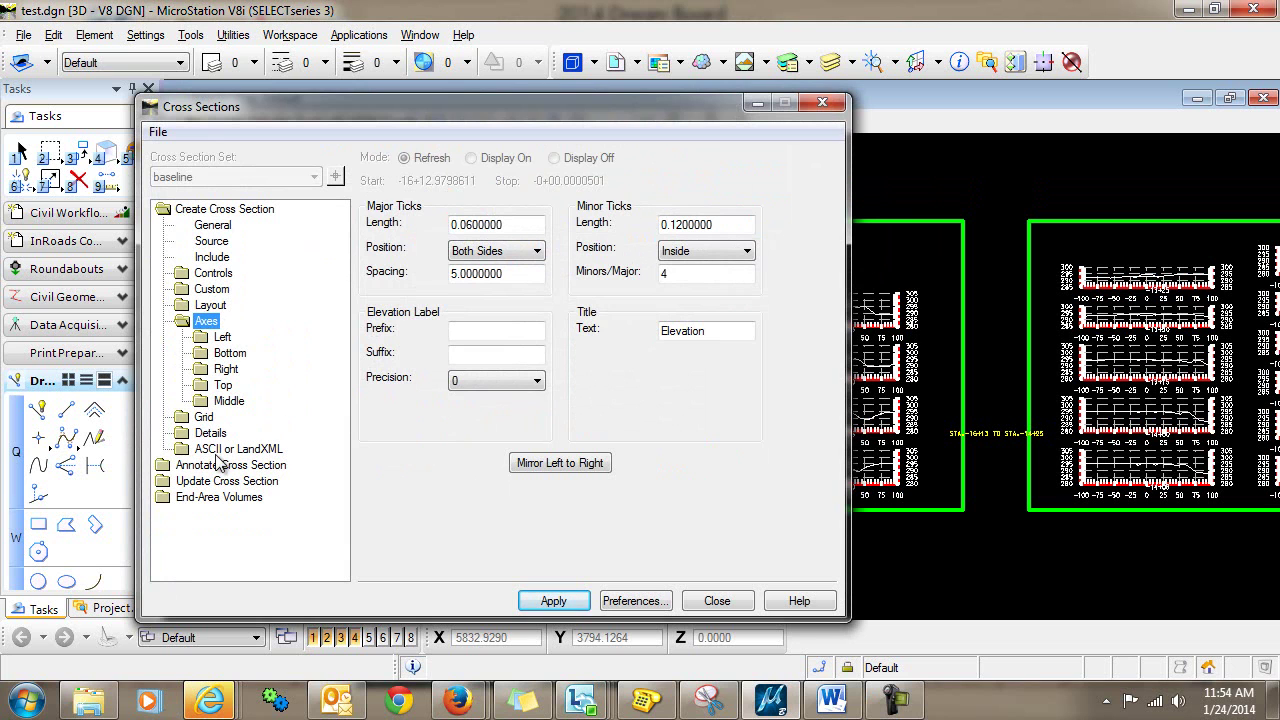
pyautogui.click(204, 355)
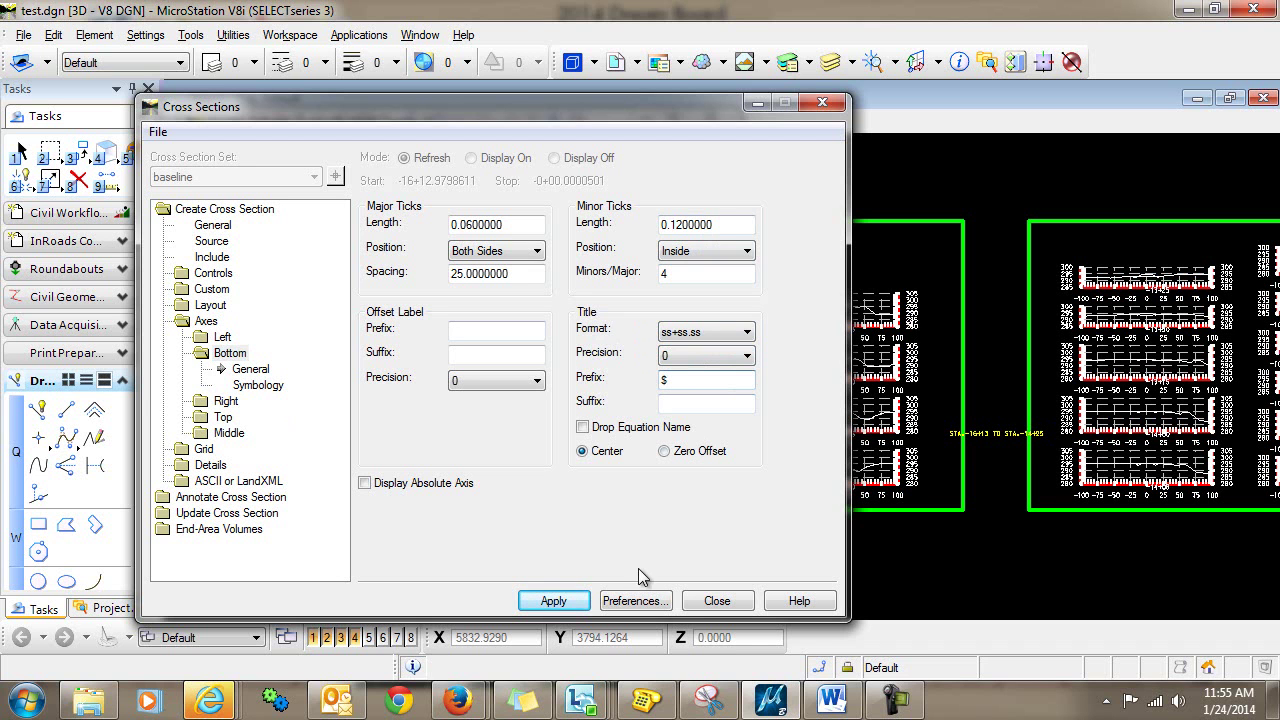
# Apply the $ prefix and zoom to check labels like $-16+13, $-16+00 and $-15+75.
pyautogui.click(553, 601)
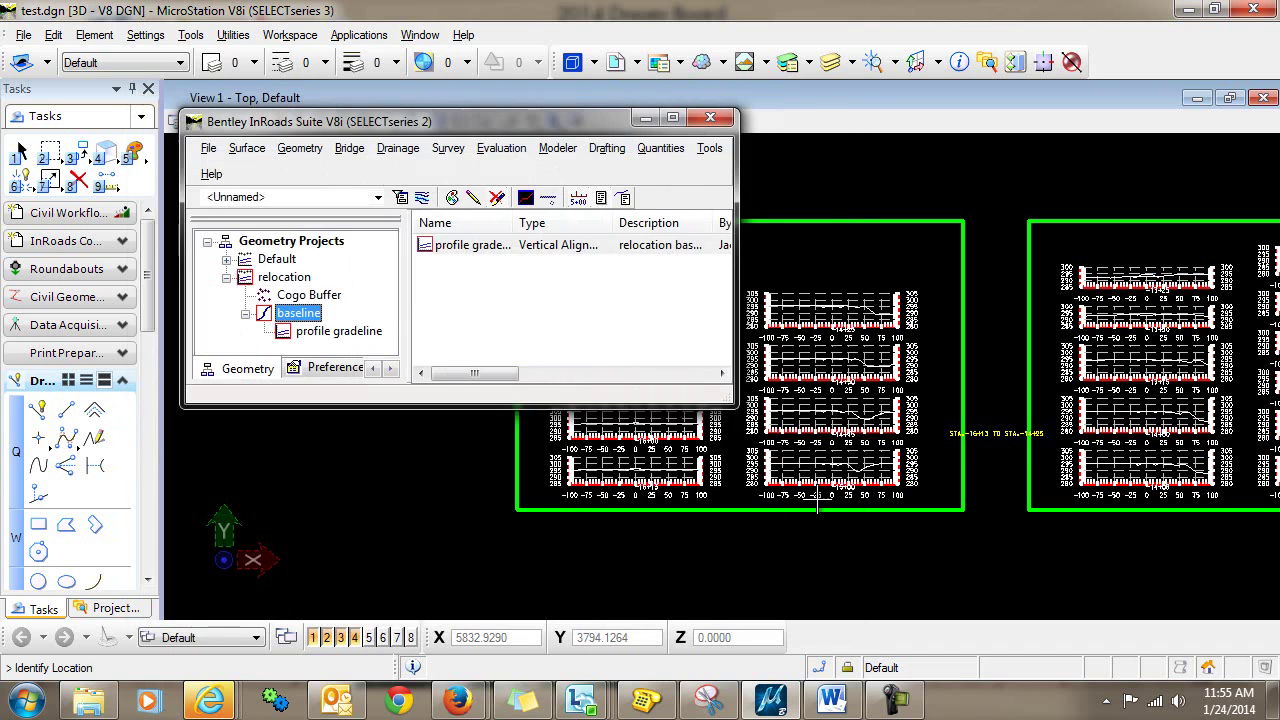
pyautogui.scroll(-3, 764, 517)
pyautogui.scroll(3, 764, 517)
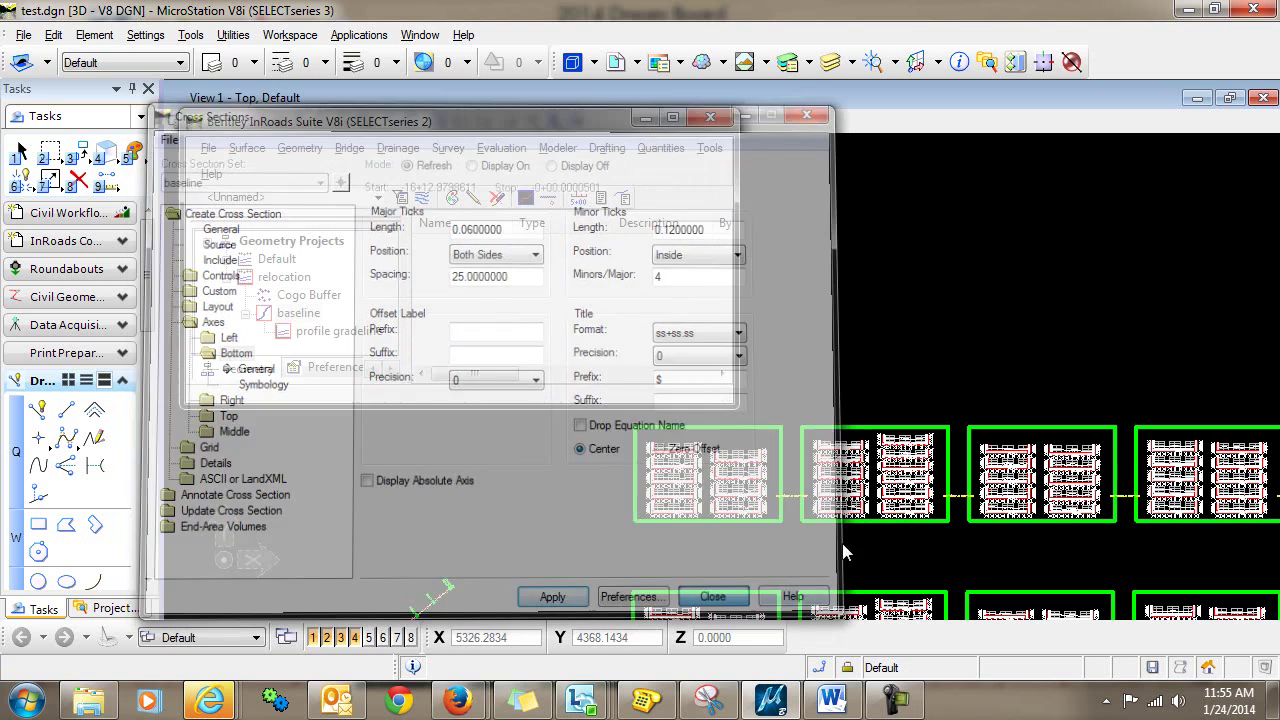
pyautogui.click(738, 601)
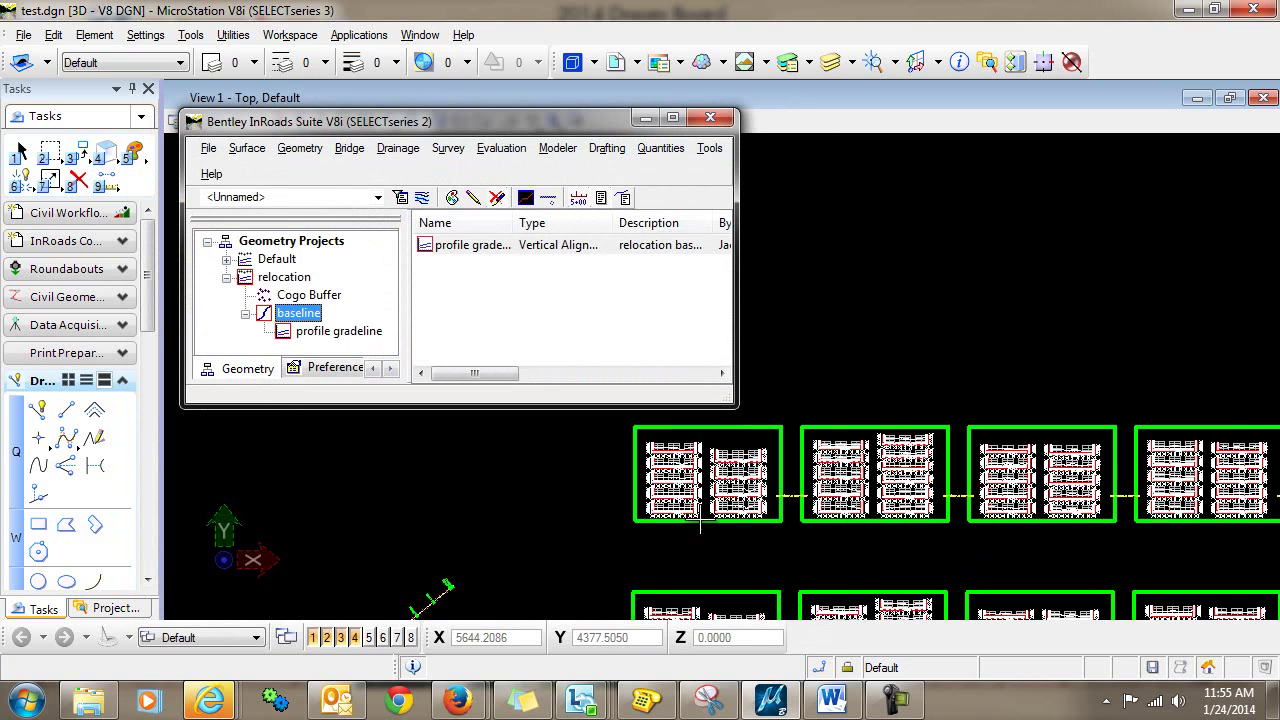
pyautogui.scroll(3, 672, 510)
pyautogui.scroll(3, 658, 580)
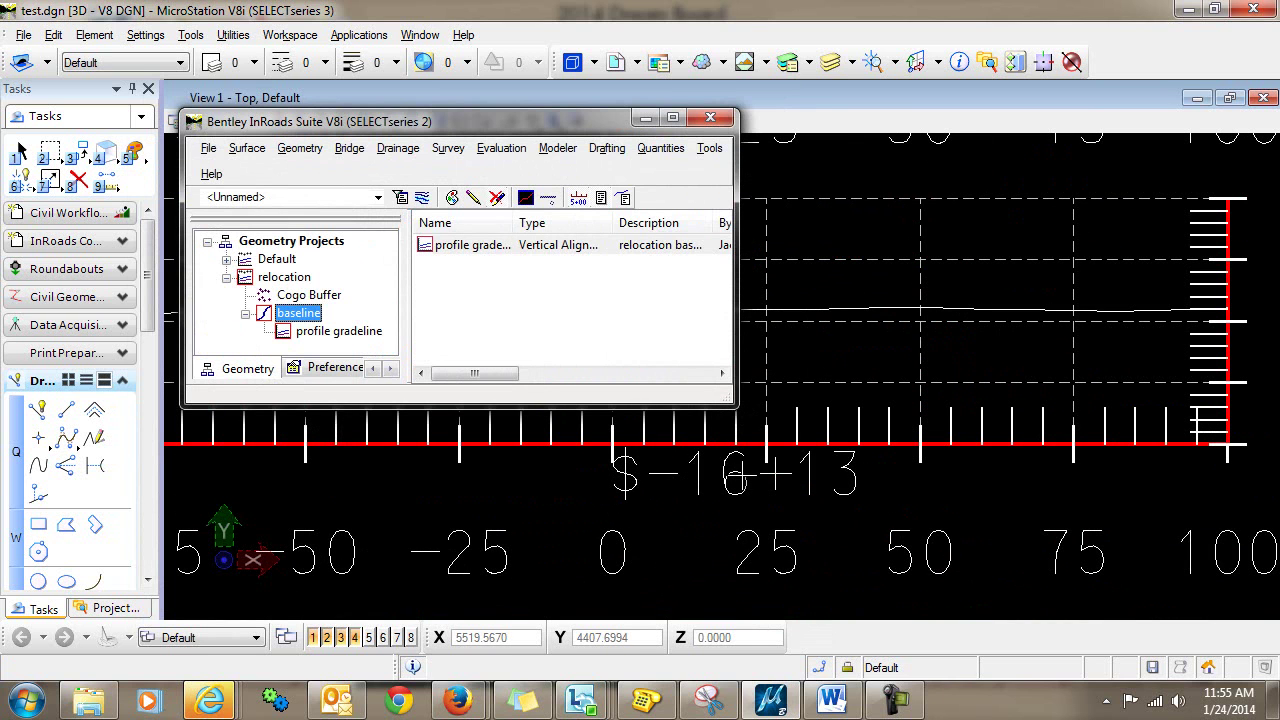
pyautogui.scroll(-5, 846, 481)
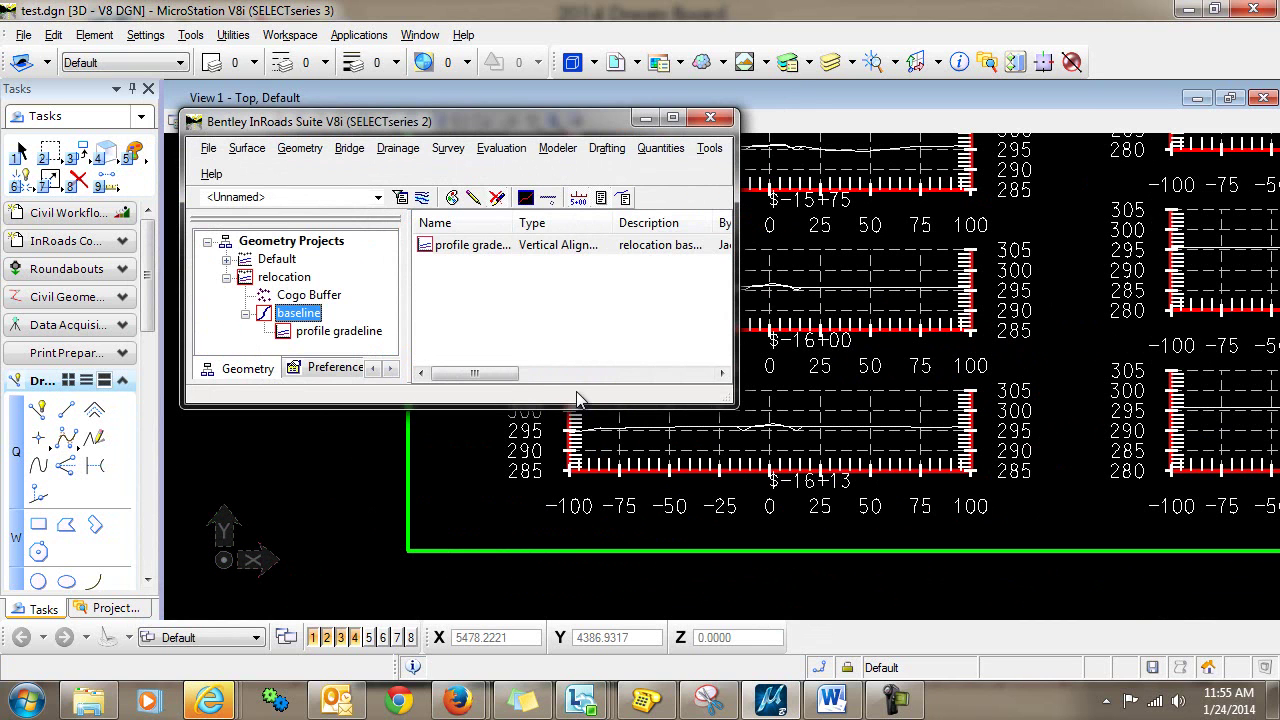
# Set up Find/Replace Text to search for '$-' with an empty replacement.
pyautogui.click(93, 36)
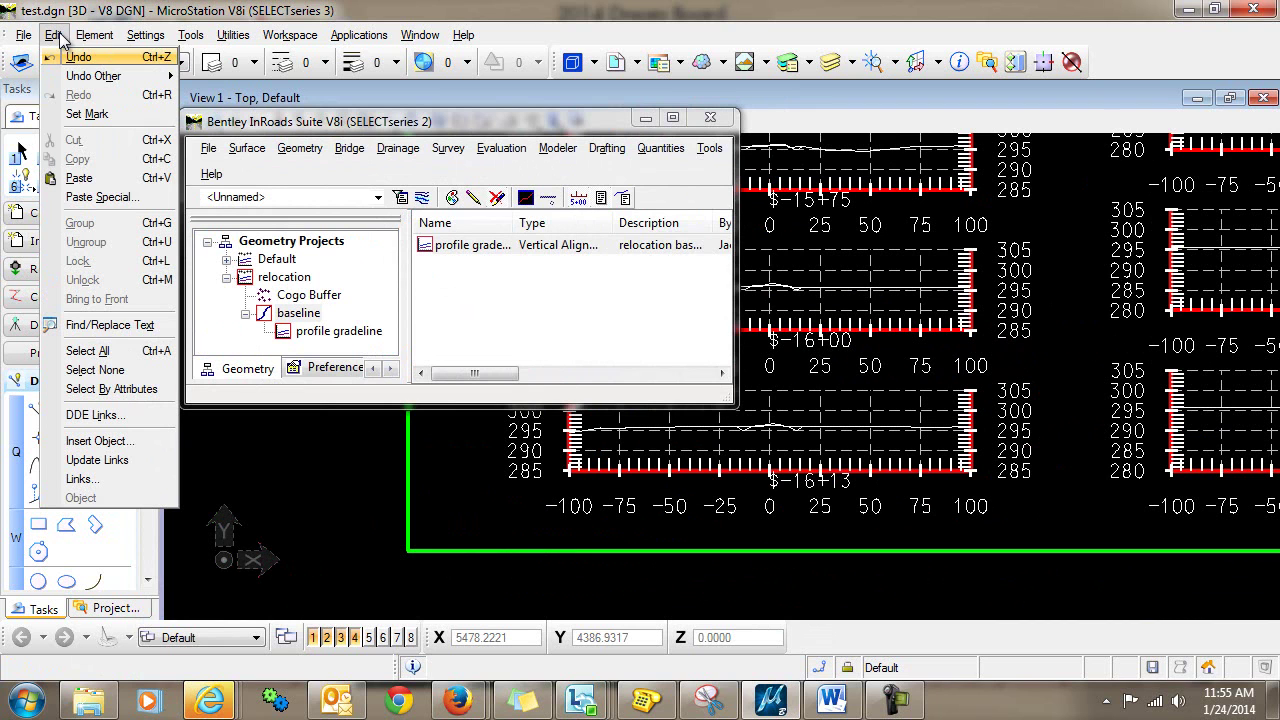
pyautogui.click(110, 325)
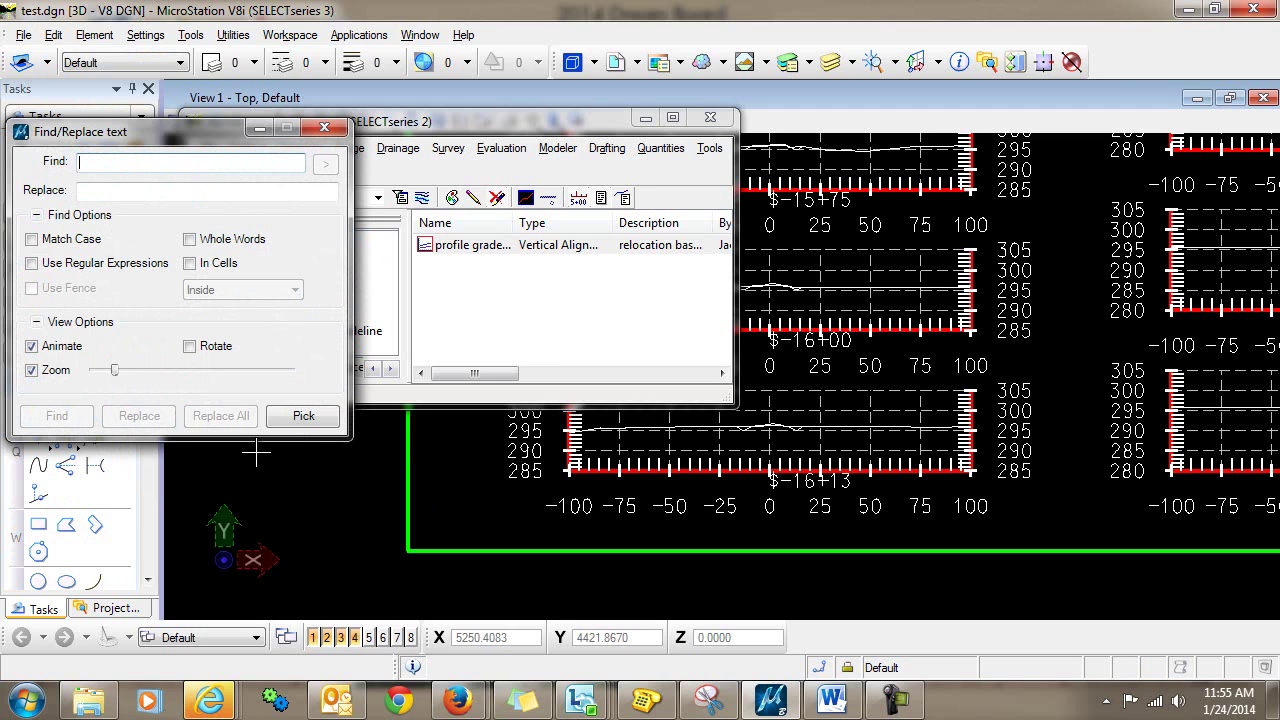
pyautogui.write('$')
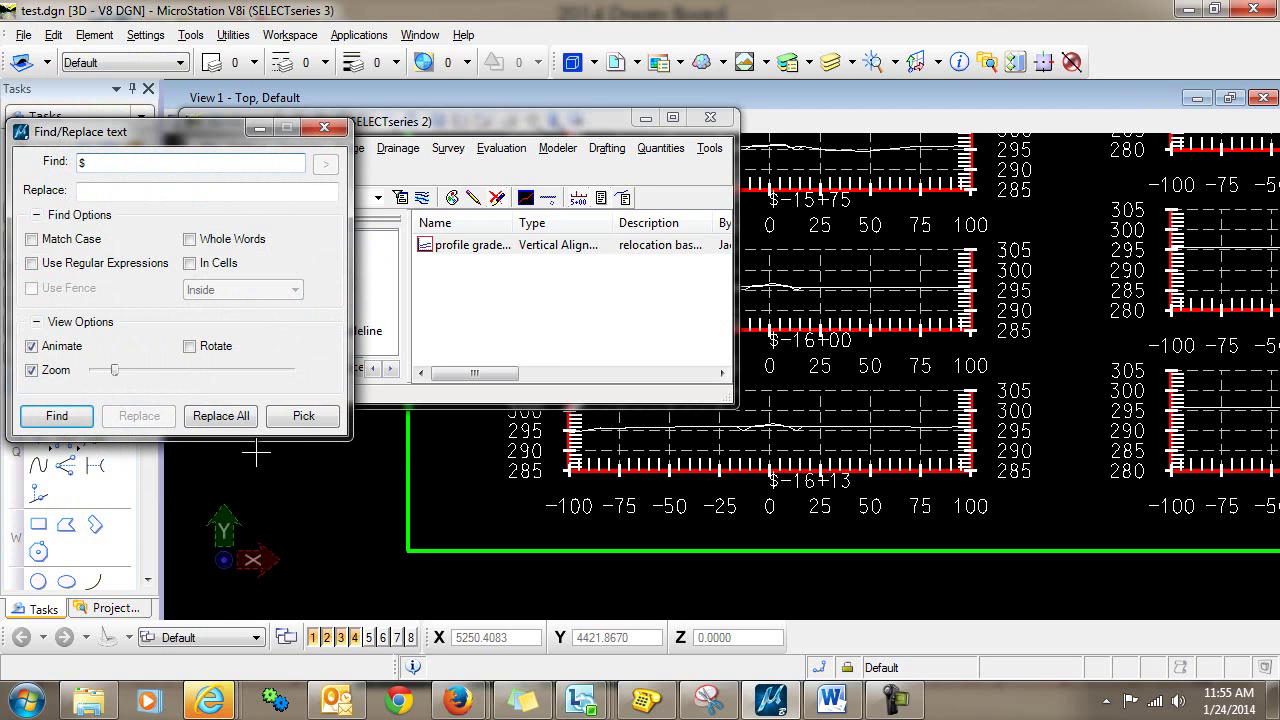
pyautogui.write('-')
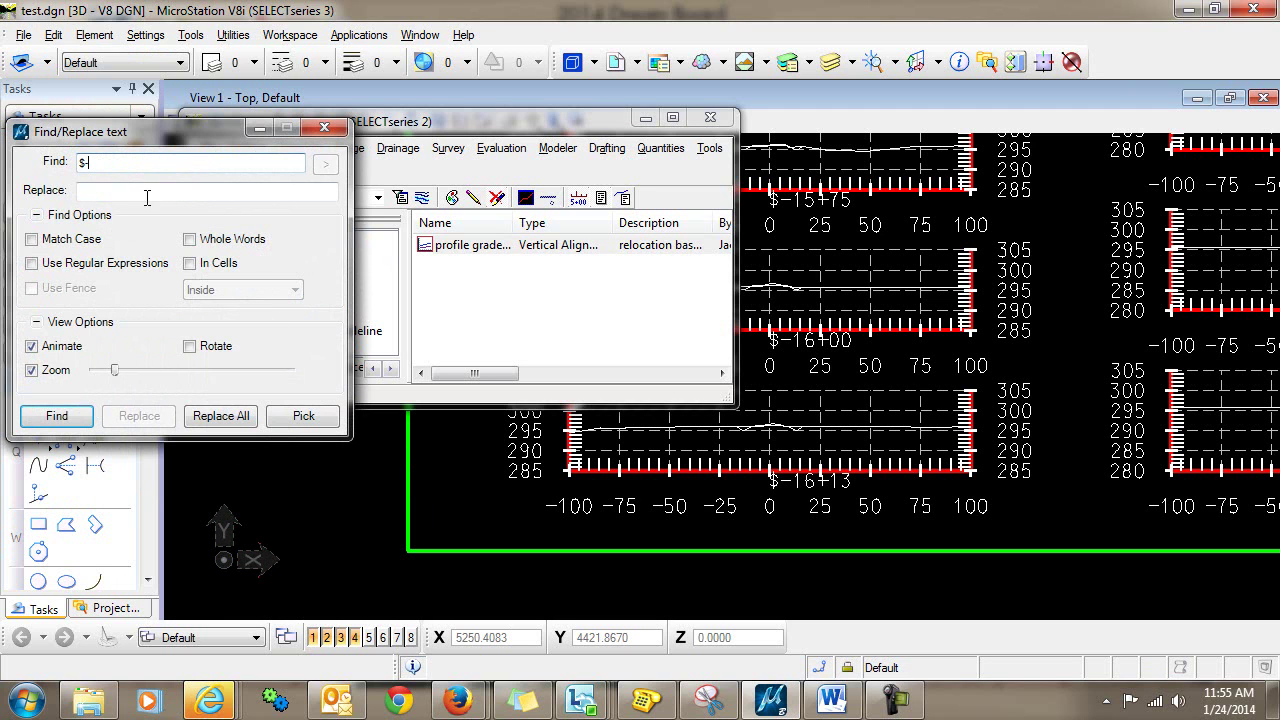
pyautogui.click(142, 192)
pyautogui.click(142, 192)
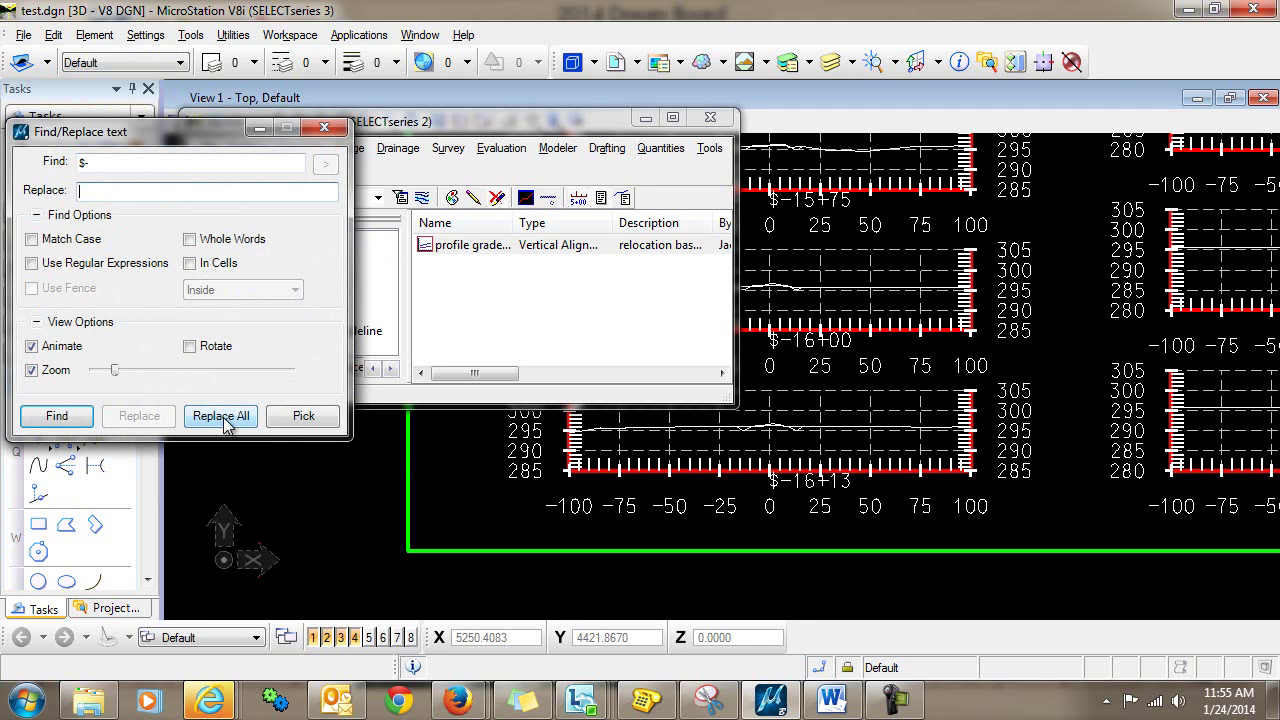
# Remove the '$-' prefix from the first labels, then from all 76 matches.
pyautogui.click(55, 418)
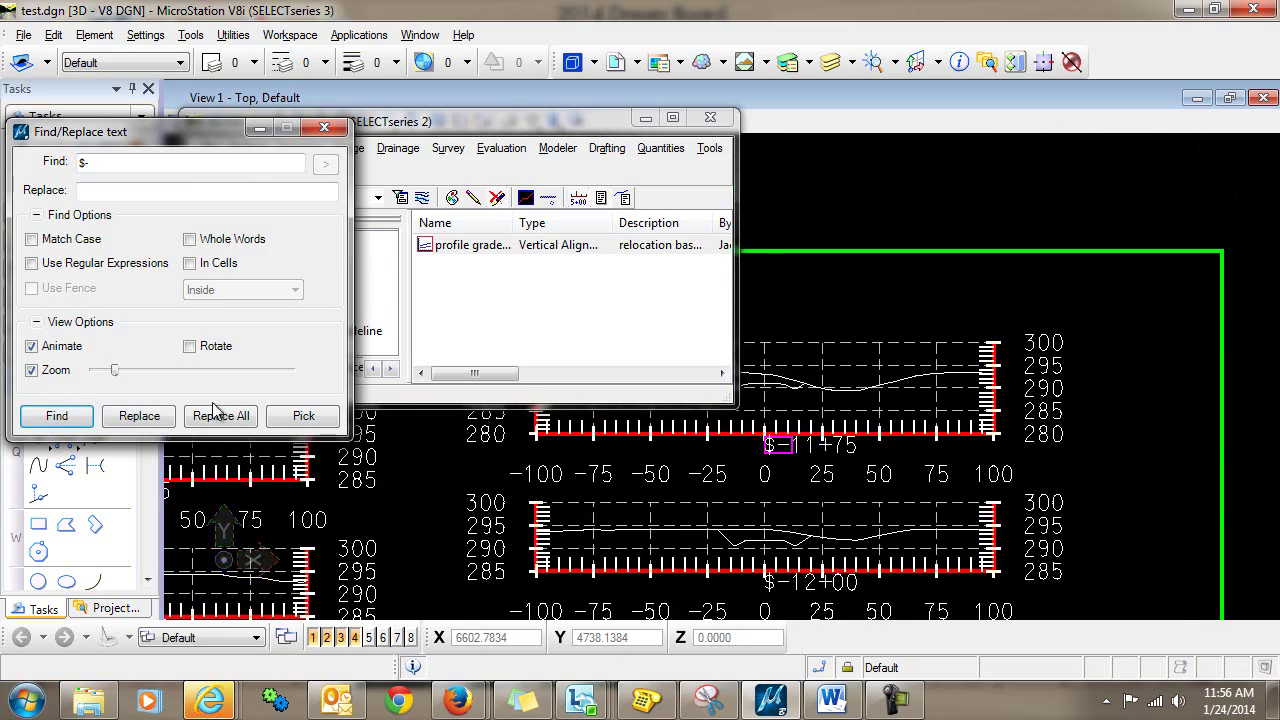
pyautogui.click(139, 415)
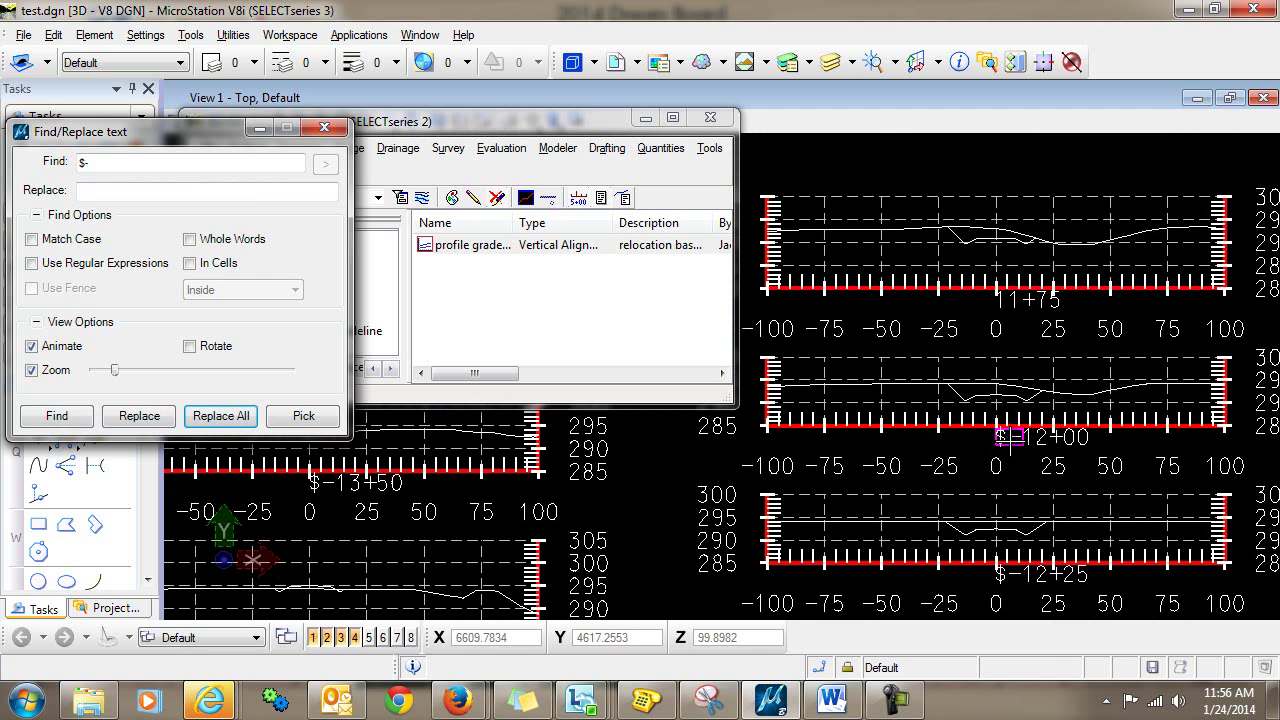
pyautogui.click(153, 420)
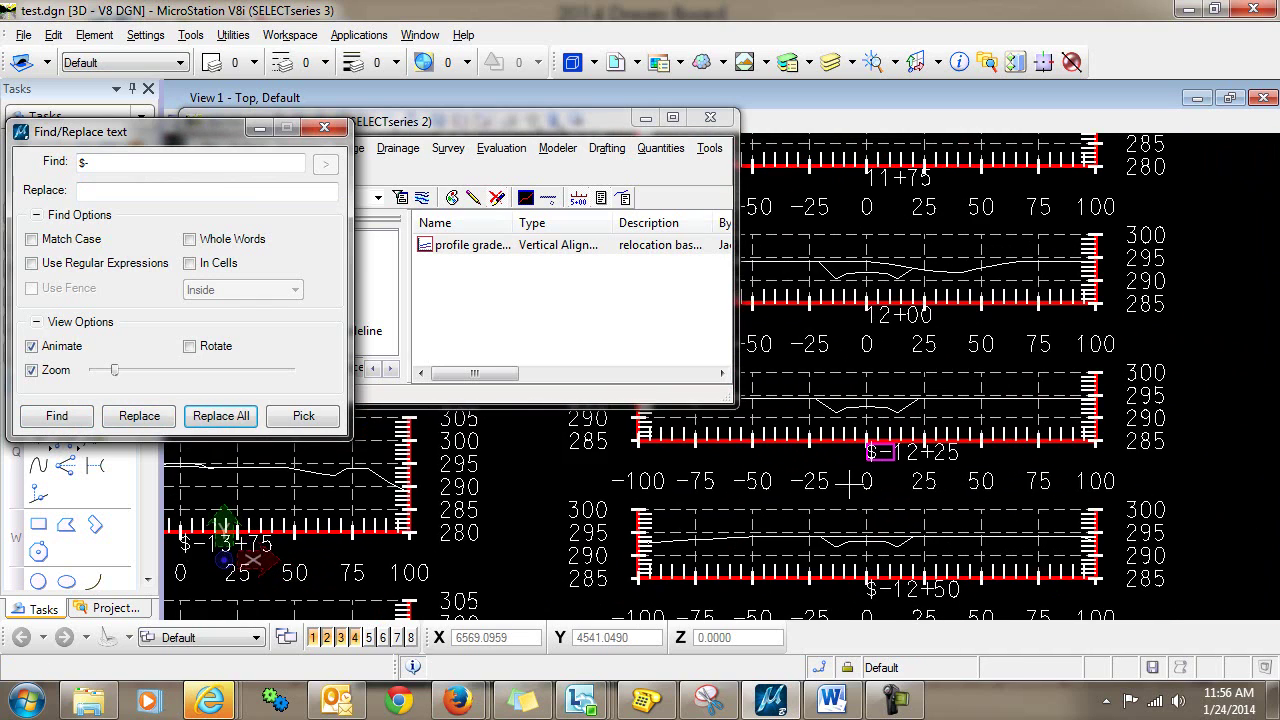
pyautogui.click(142, 418)
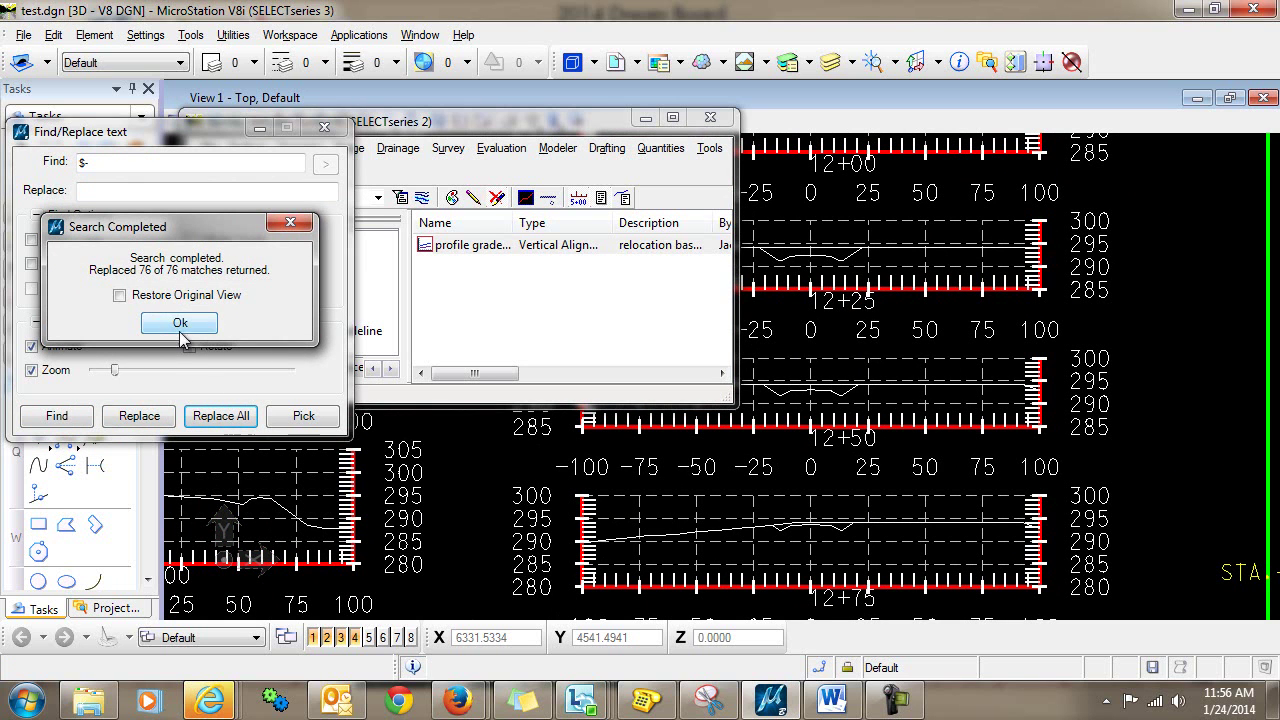
pyautogui.click(180, 328)
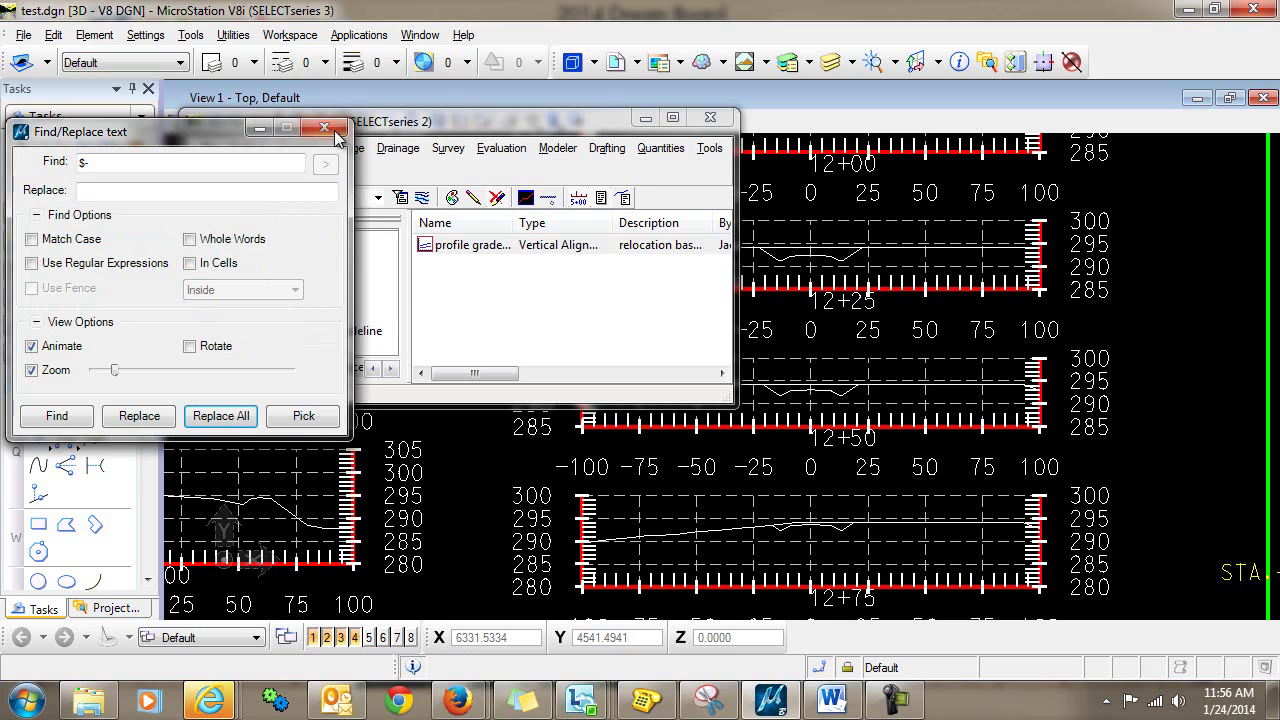
# Close Find/Replace and zoom in on the baseline's negative station labels like -4+00.
pyautogui.click(335, 132)
pyautogui.moveTo(575, 490); pyautogui.dragTo(930, 453, button='middle')
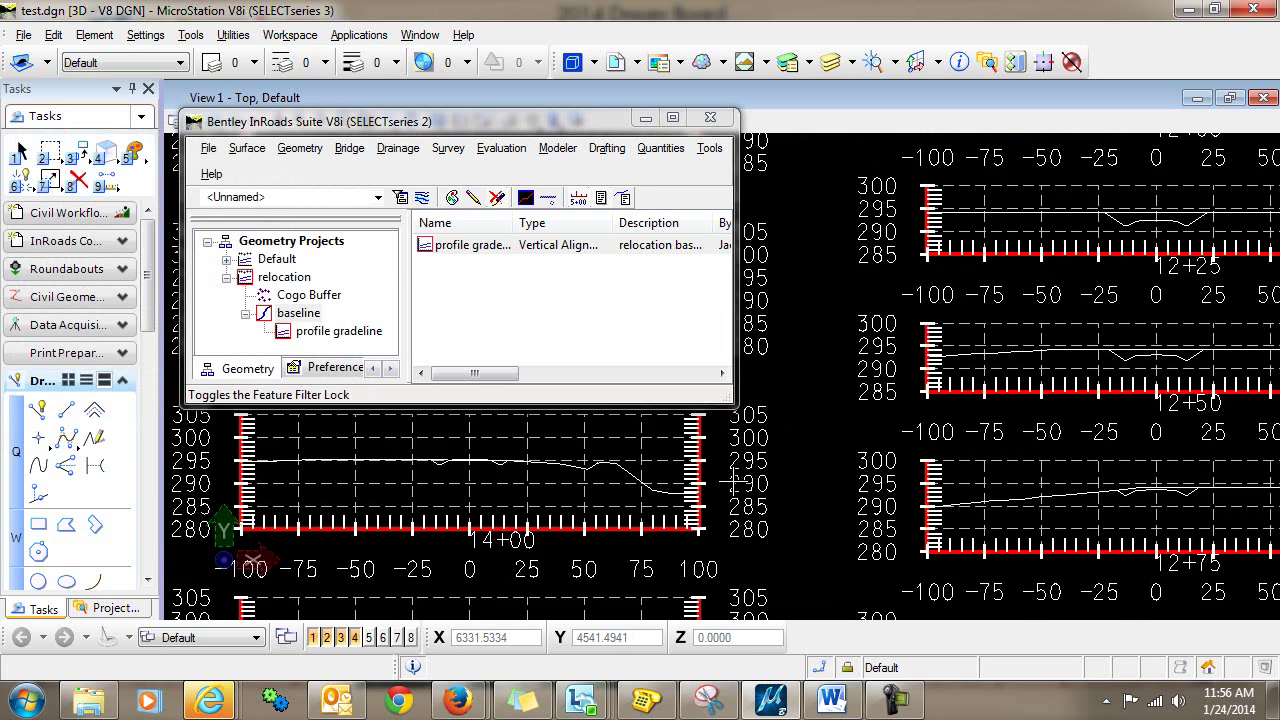
pyautogui.scroll(-5, 733, 482)
pyautogui.scroll(2, 620, 520)
pyautogui.scroll(2, 532, 552)
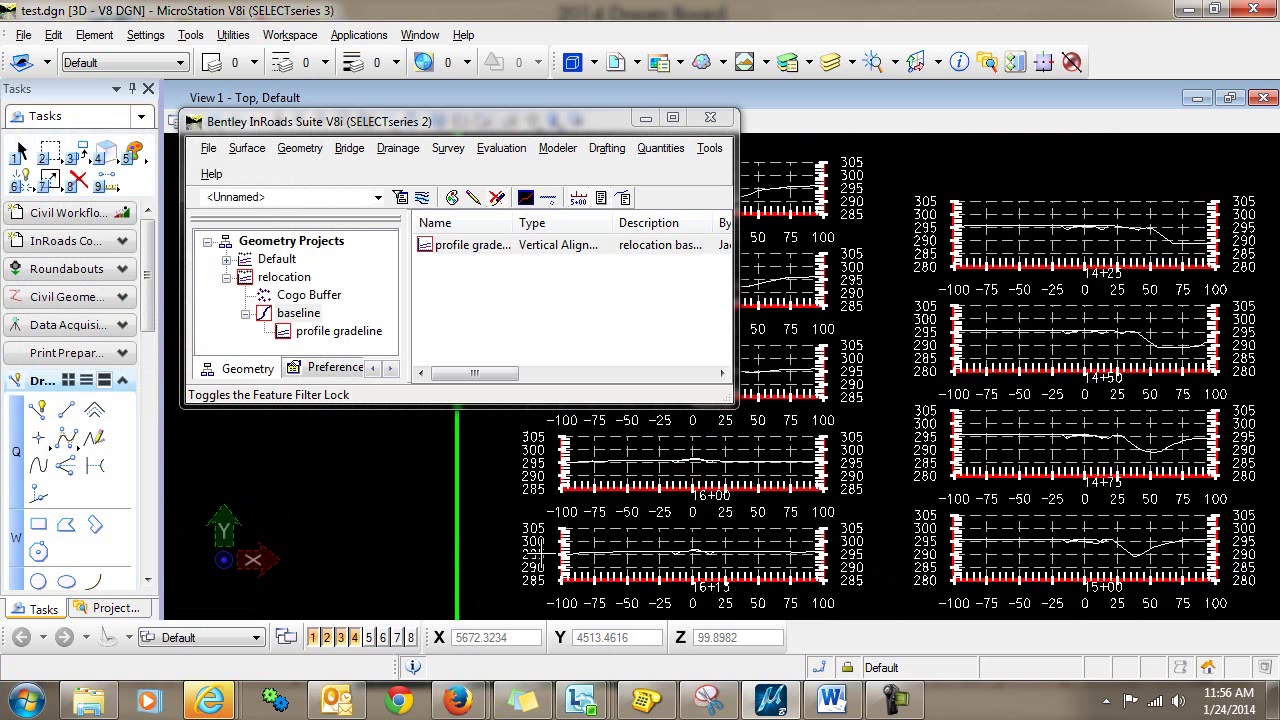
pyautogui.scroll(4, 650, 545)
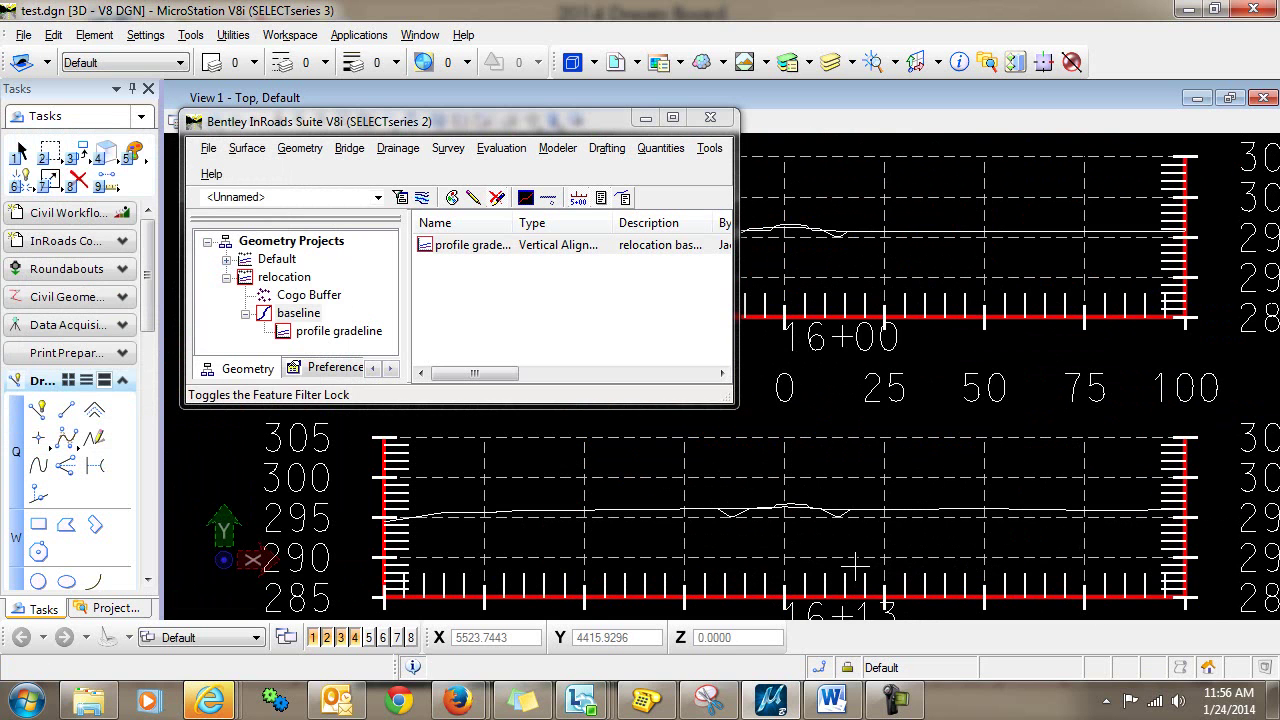
pyautogui.scroll(-3, 855, 565)
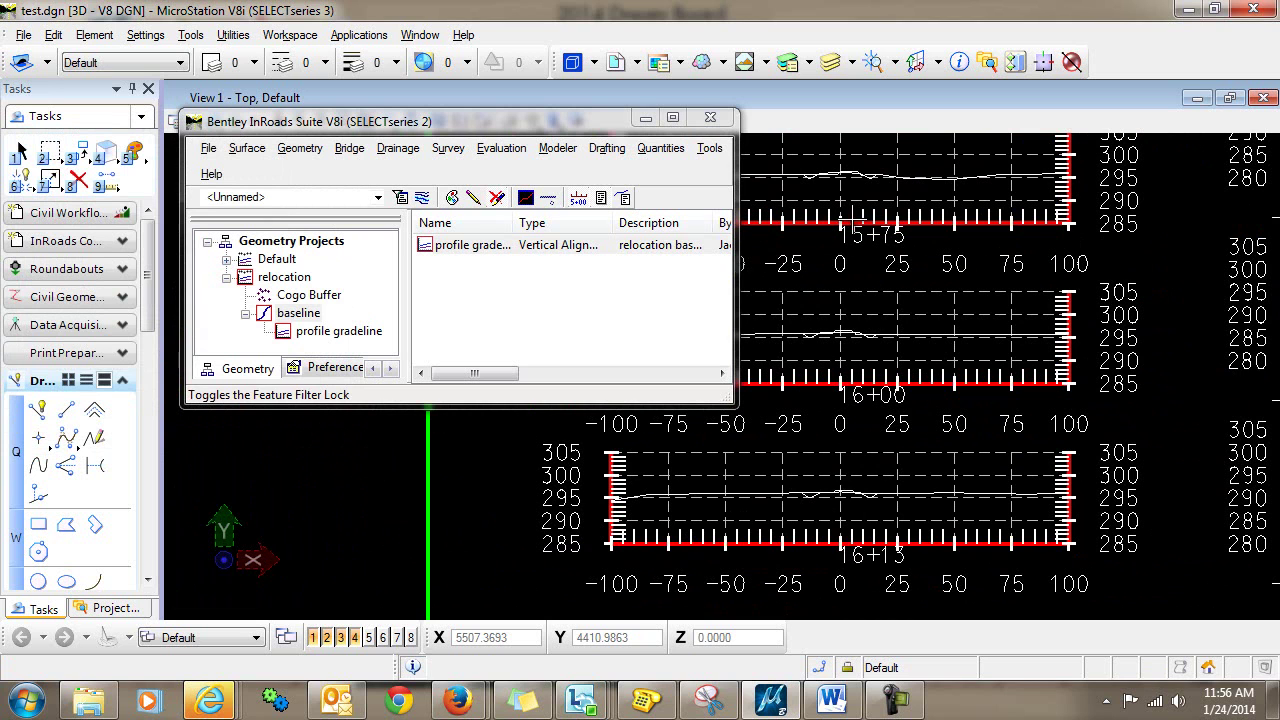
pyautogui.scroll(-2, 865, 301)
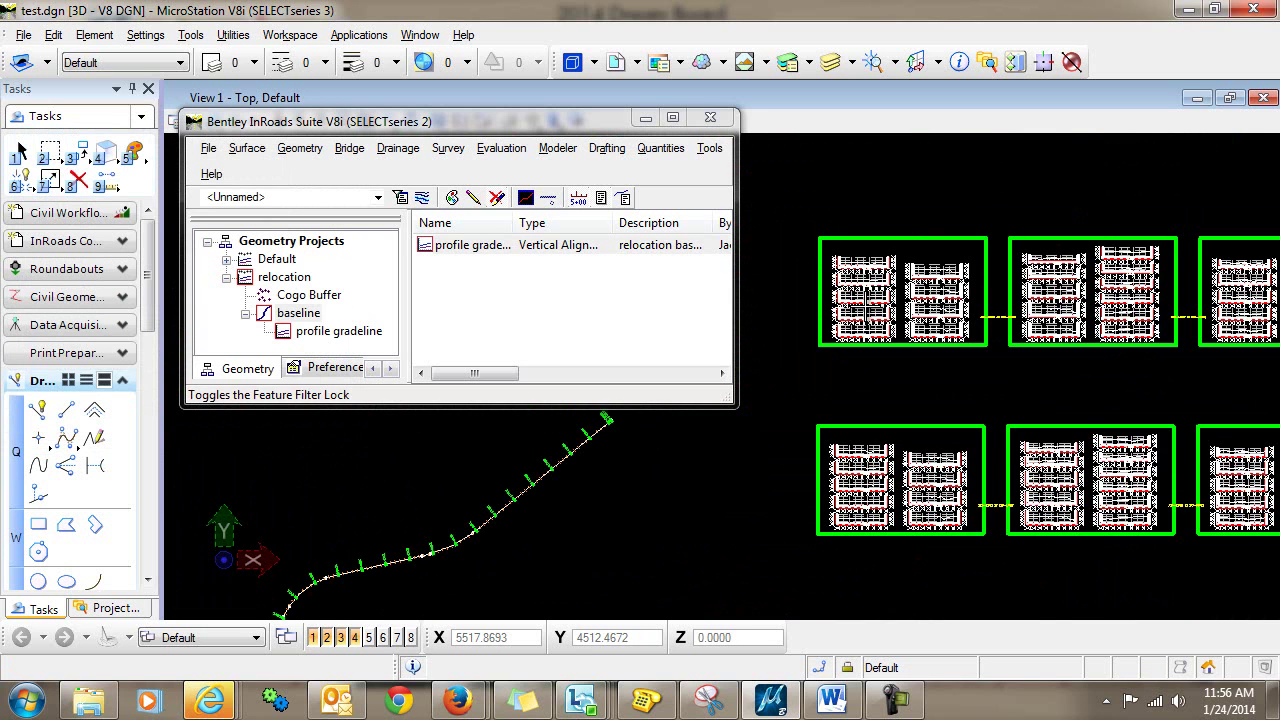
pyautogui.moveTo(867, 307); pyautogui.dragTo(895, 339, button='middle')
pyautogui.scroll(1, 850, 406)
pyautogui.scroll(-1, 873, 361)
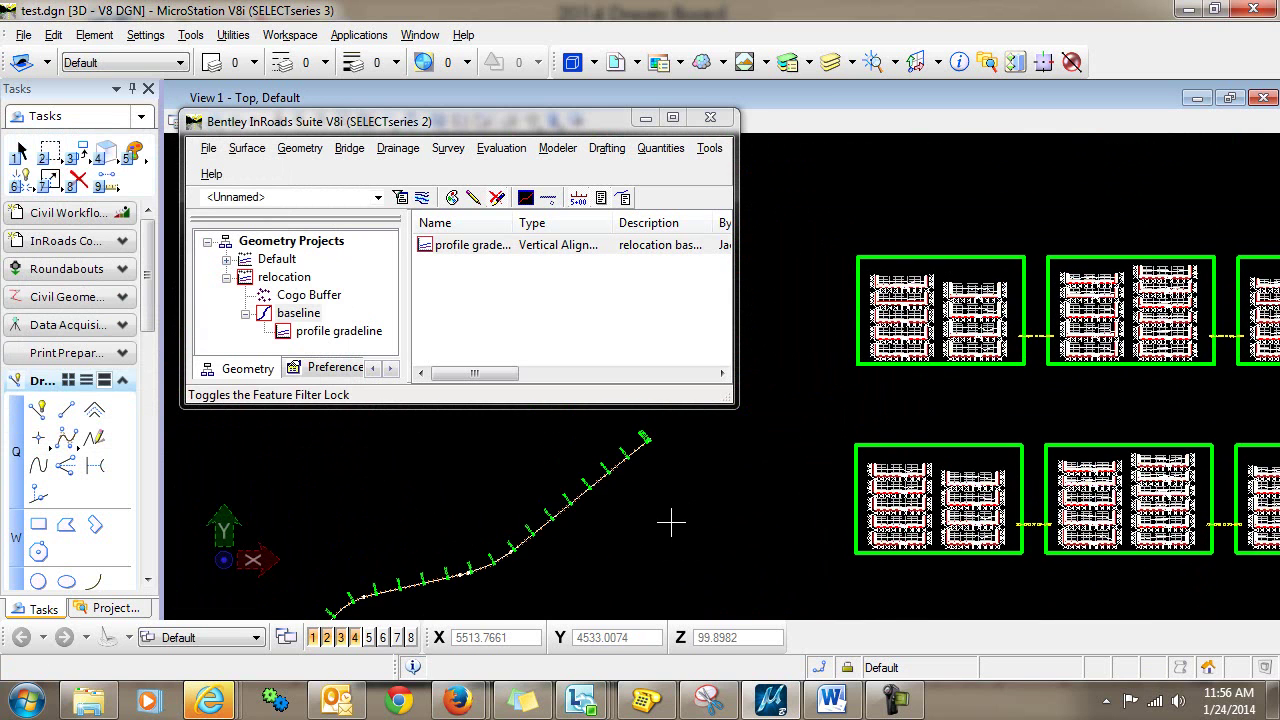
pyautogui.moveTo(671, 521); pyautogui.dragTo(777, 440, button='middle')
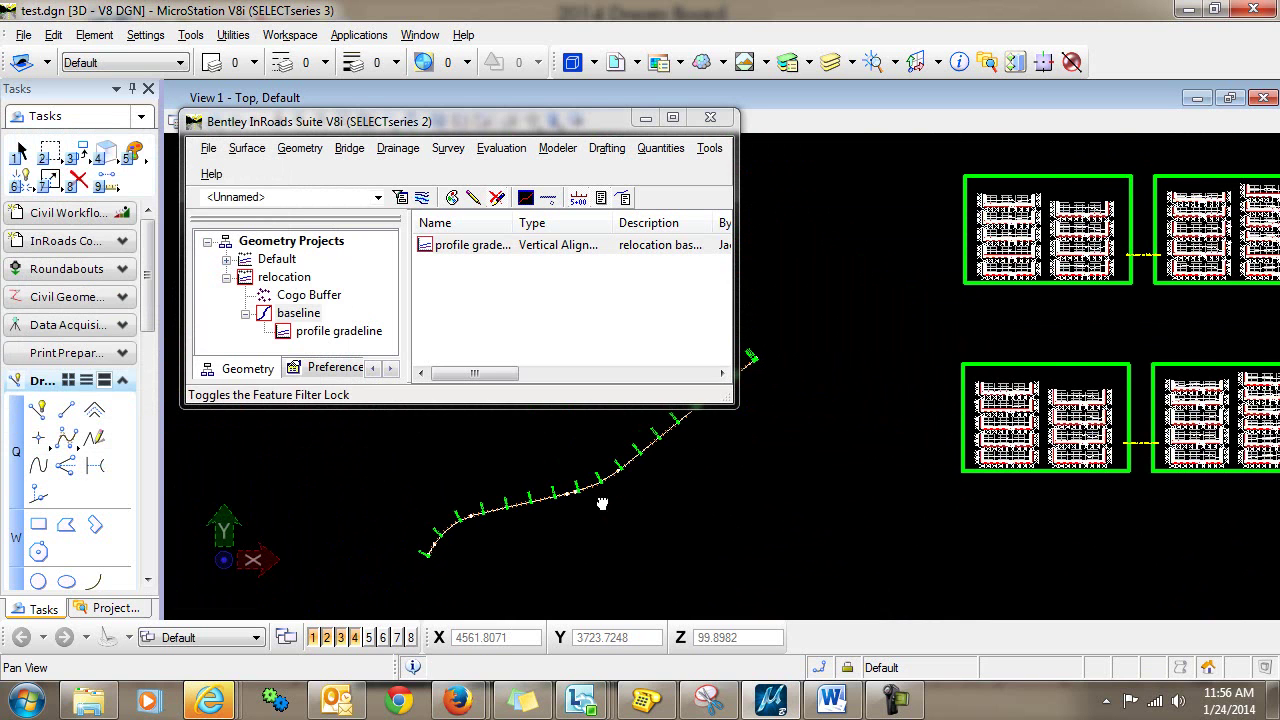
pyautogui.scroll(3, 595, 492)
pyautogui.scroll(2, 510, 500)
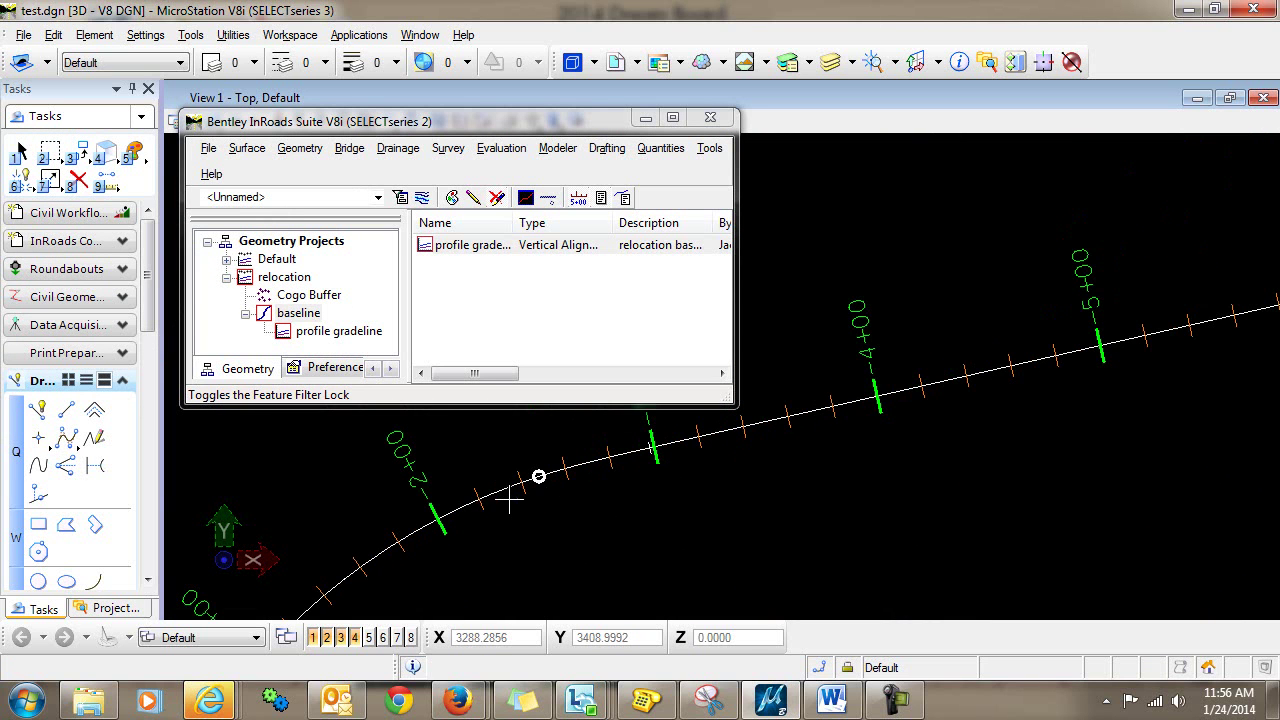
# Set the baseline's Starting Station to 0 in Horizontal Curve Set Stationing.
pyautogui.click(302, 150)
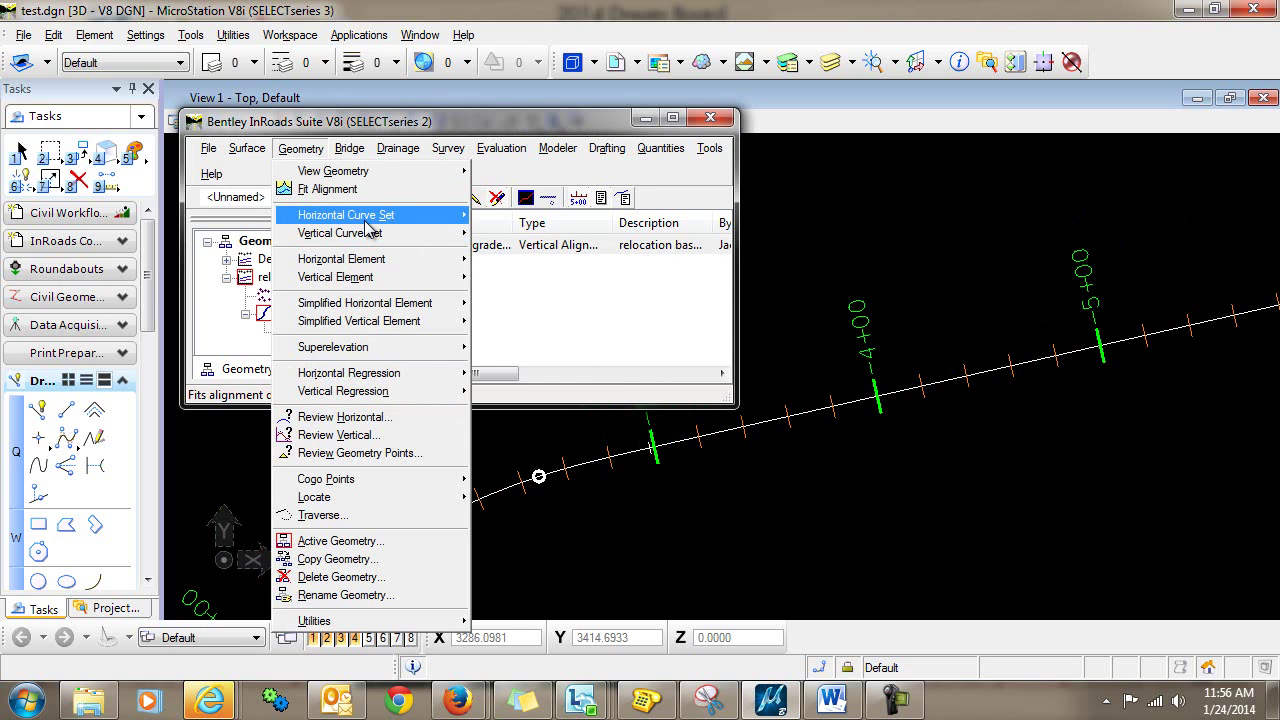
pyautogui.moveTo(350, 217)
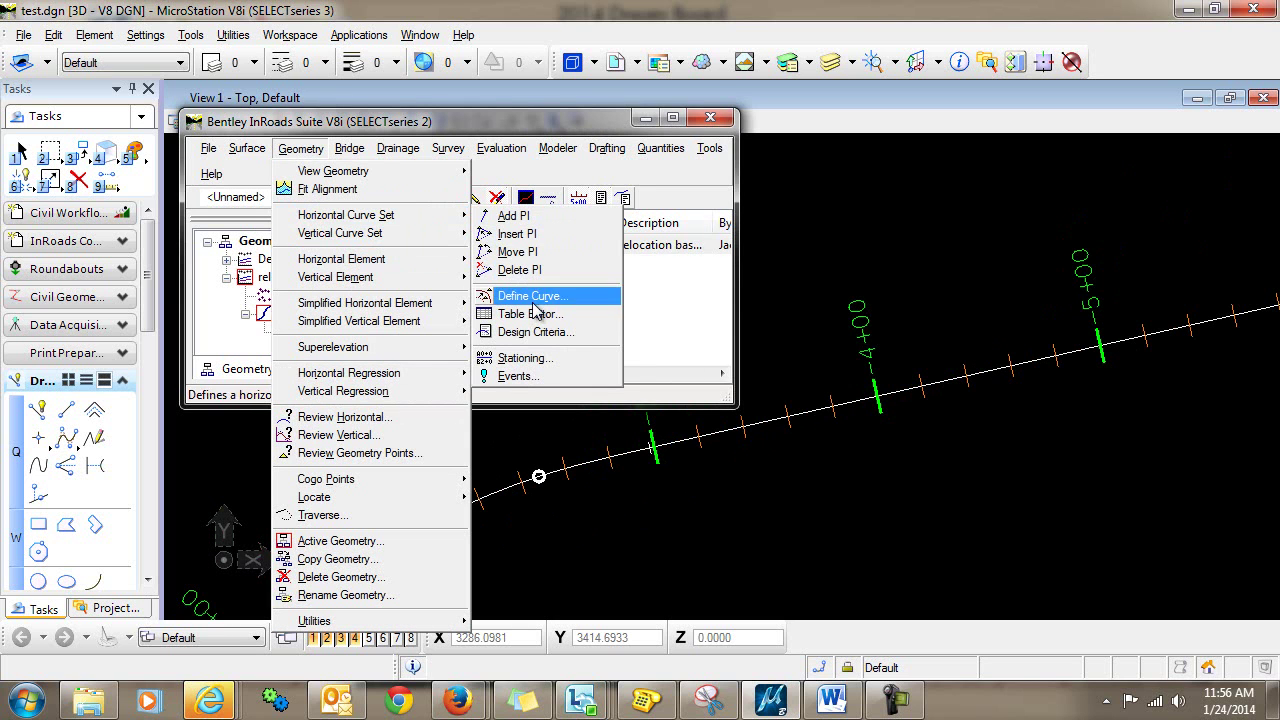
pyautogui.click(525, 369)
pyautogui.doubleClick(680, 261)
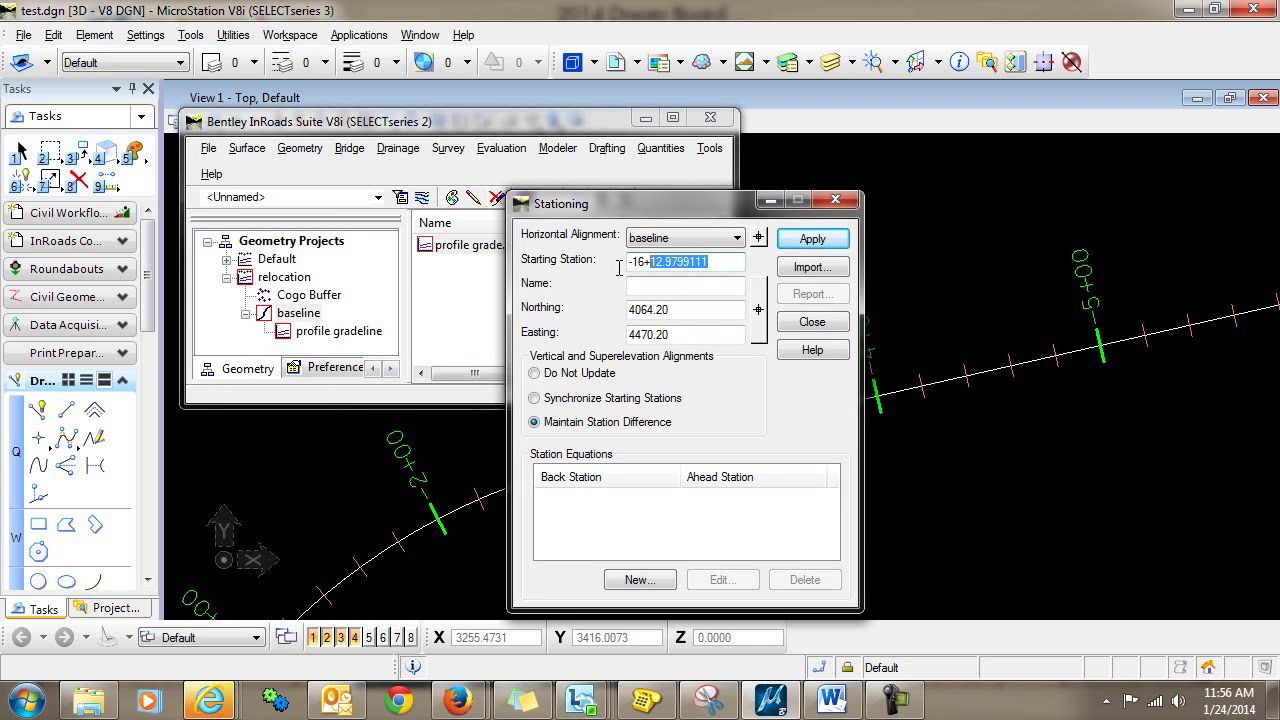
pyautogui.moveTo(619, 267); pyautogui.dragTo(418, 265)
pyautogui.write('0')
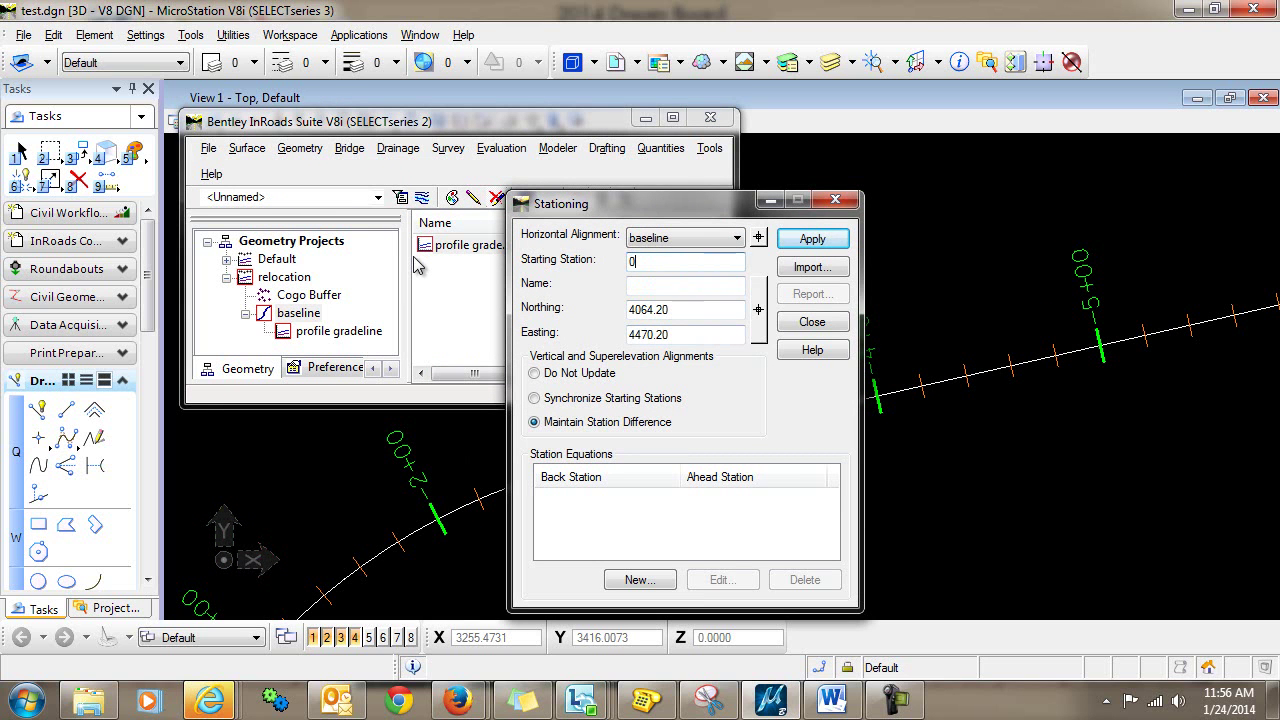
pyautogui.click(805, 240)
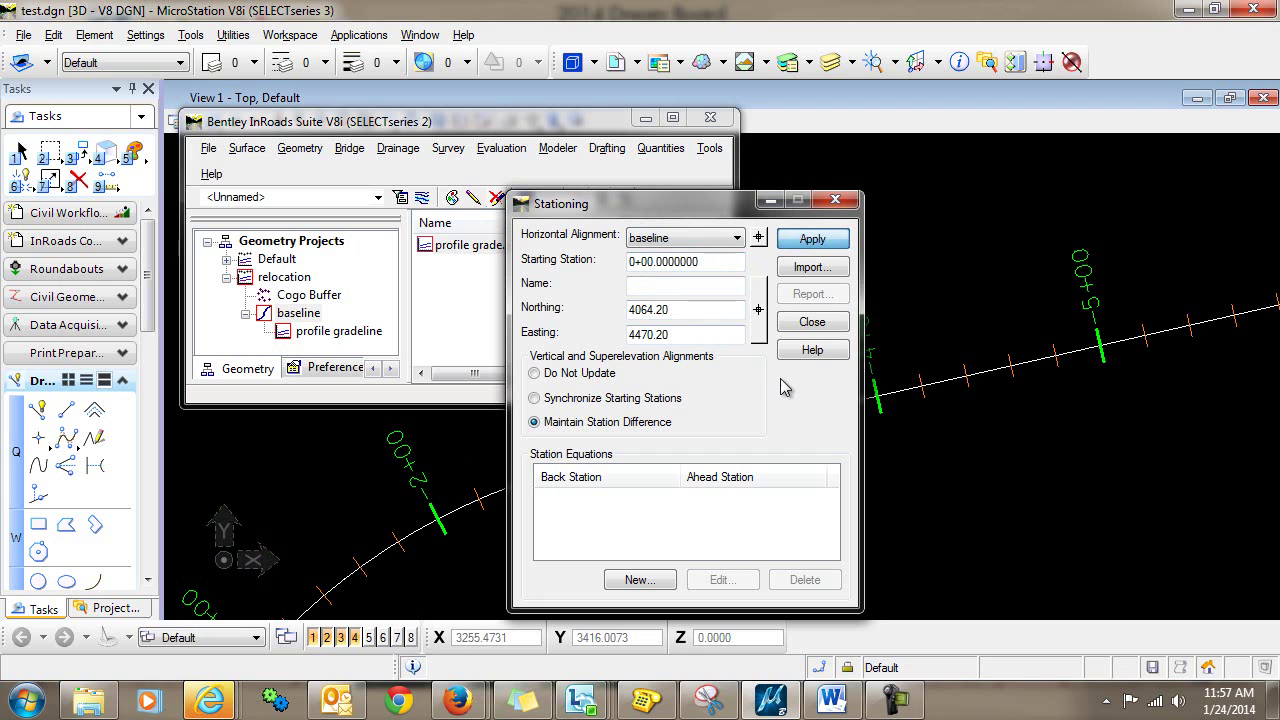
pyautogui.click(812, 323)
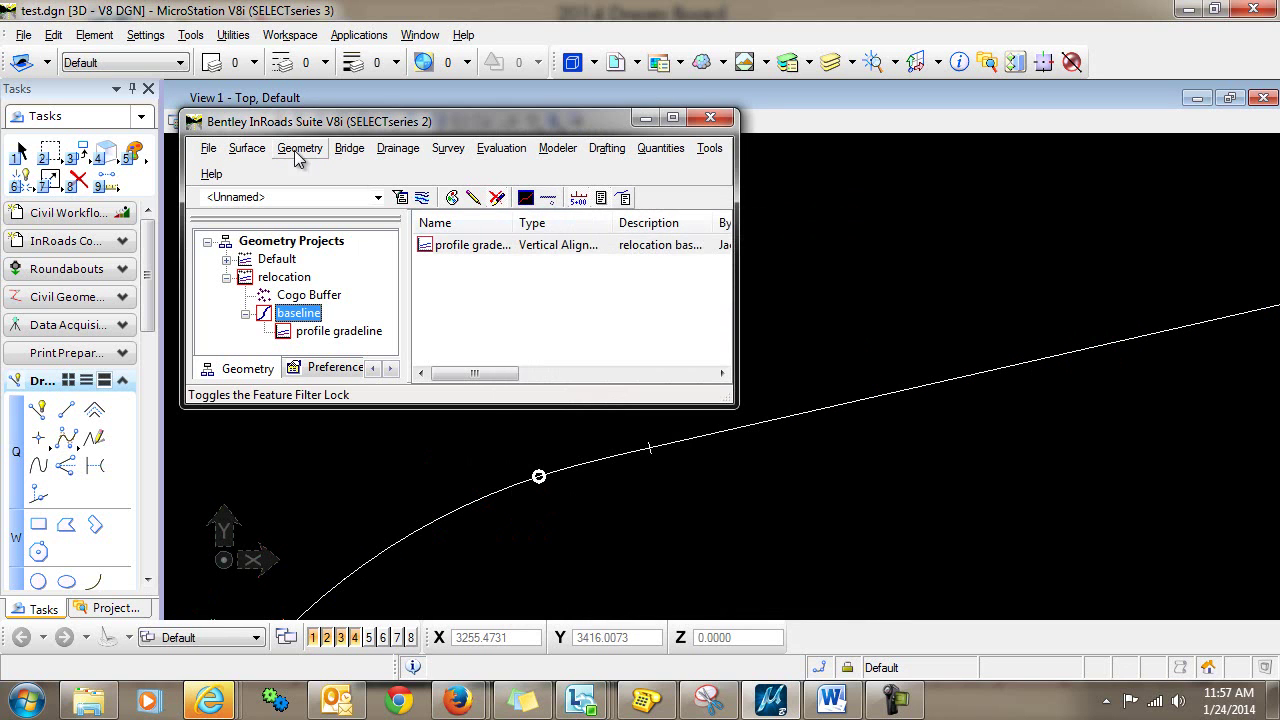
# Redraw the baseline's station ticks and labels with View Stationing.
pyautogui.click(300, 148)
pyautogui.click(577, 433)
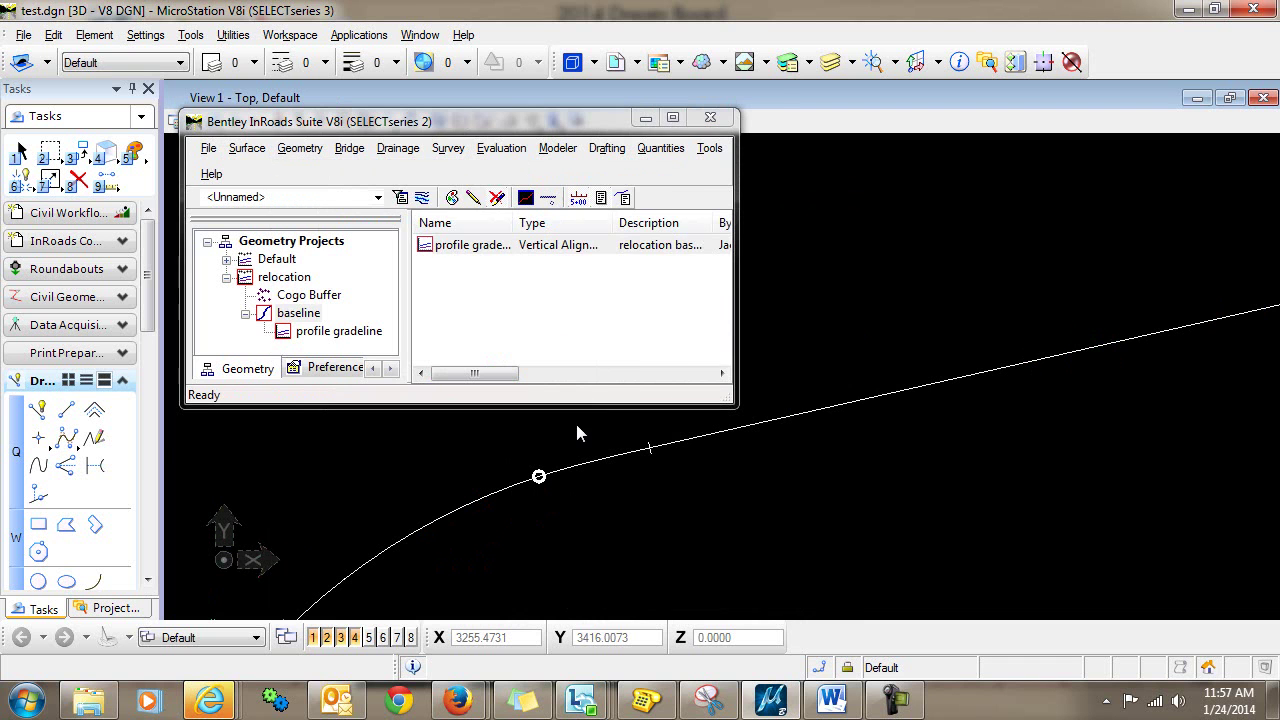
pyautogui.click(476, 451)
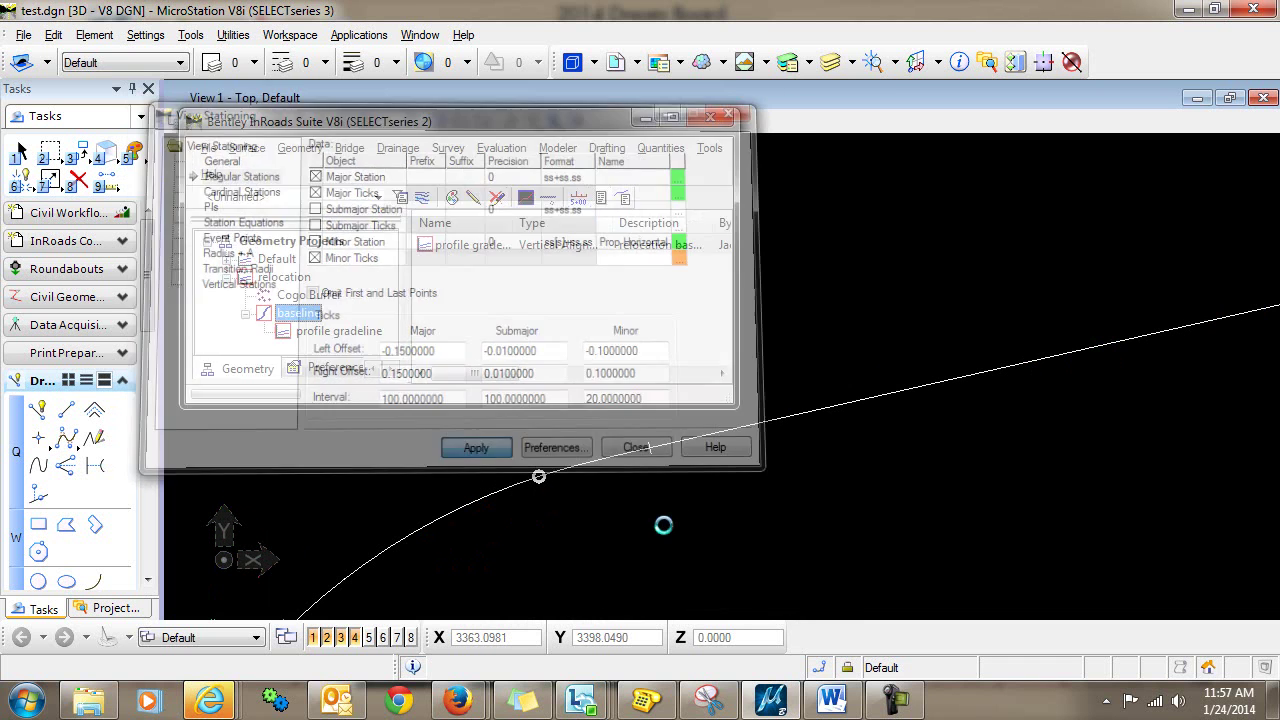
pyautogui.scroll(-3, 663, 525)
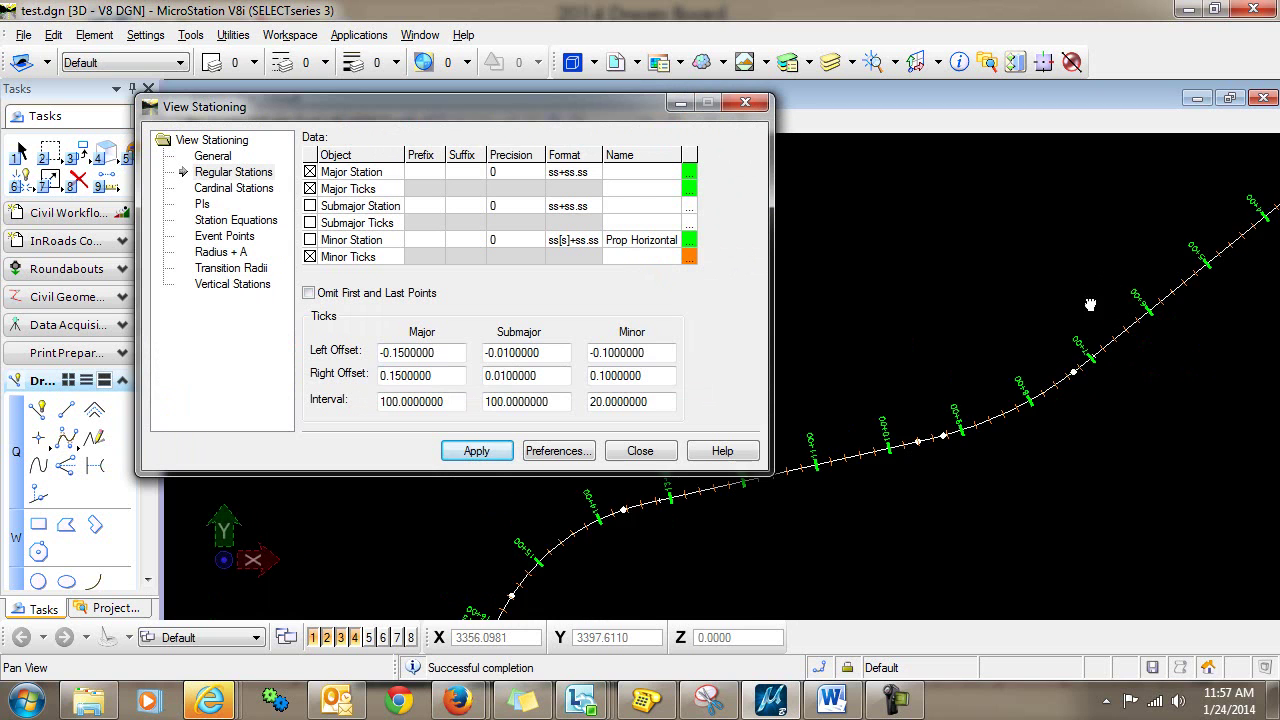
pyautogui.scroll(2, 1097, 317)
pyautogui.scroll(4, 955, 397)
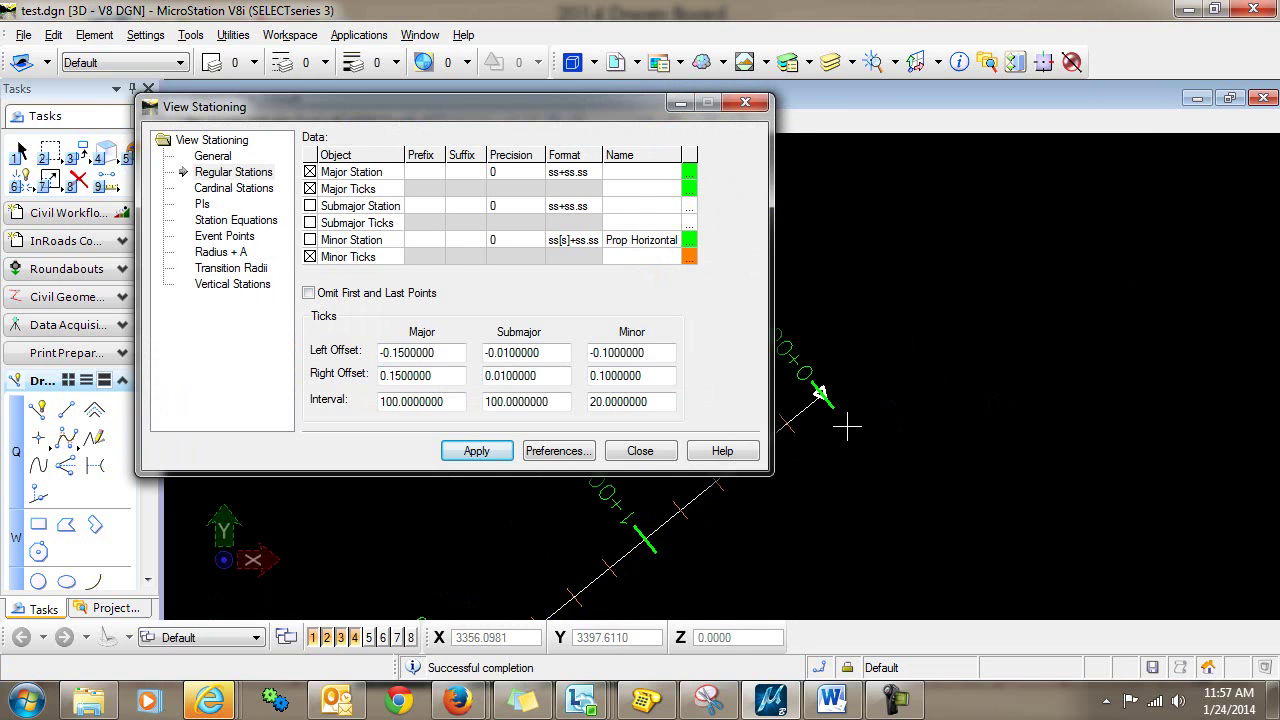
pyautogui.moveTo(850, 425); pyautogui.dragTo(1064, 356, button='middle')
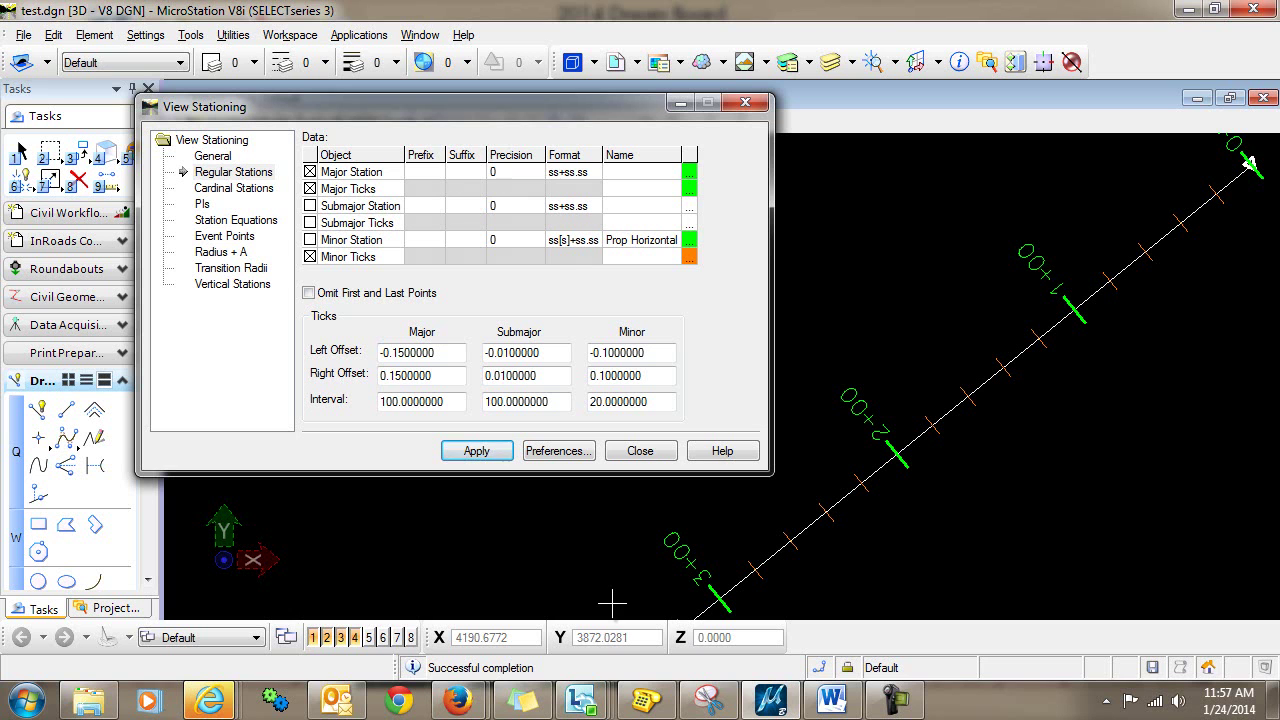
pyautogui.click(636, 450)
# Transpose the baseline alignment so its direction is reversed.
pyautogui.click(297, 149)
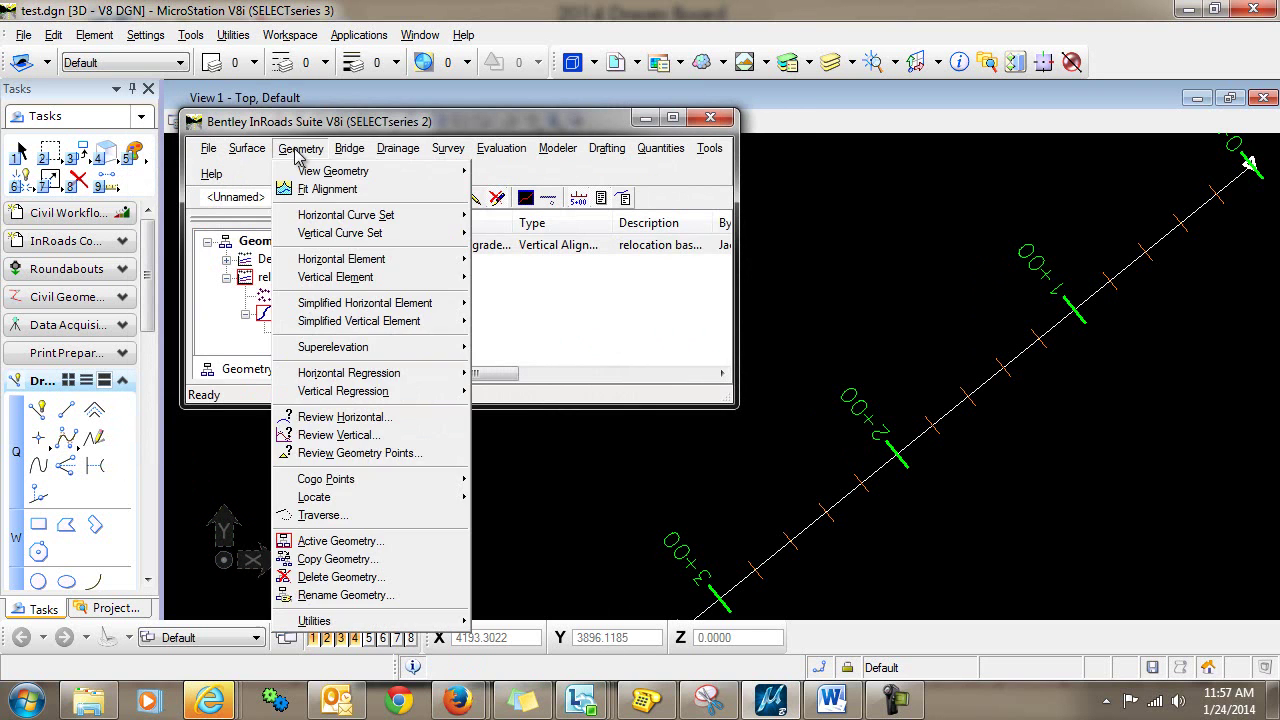
pyautogui.moveTo(377, 223)
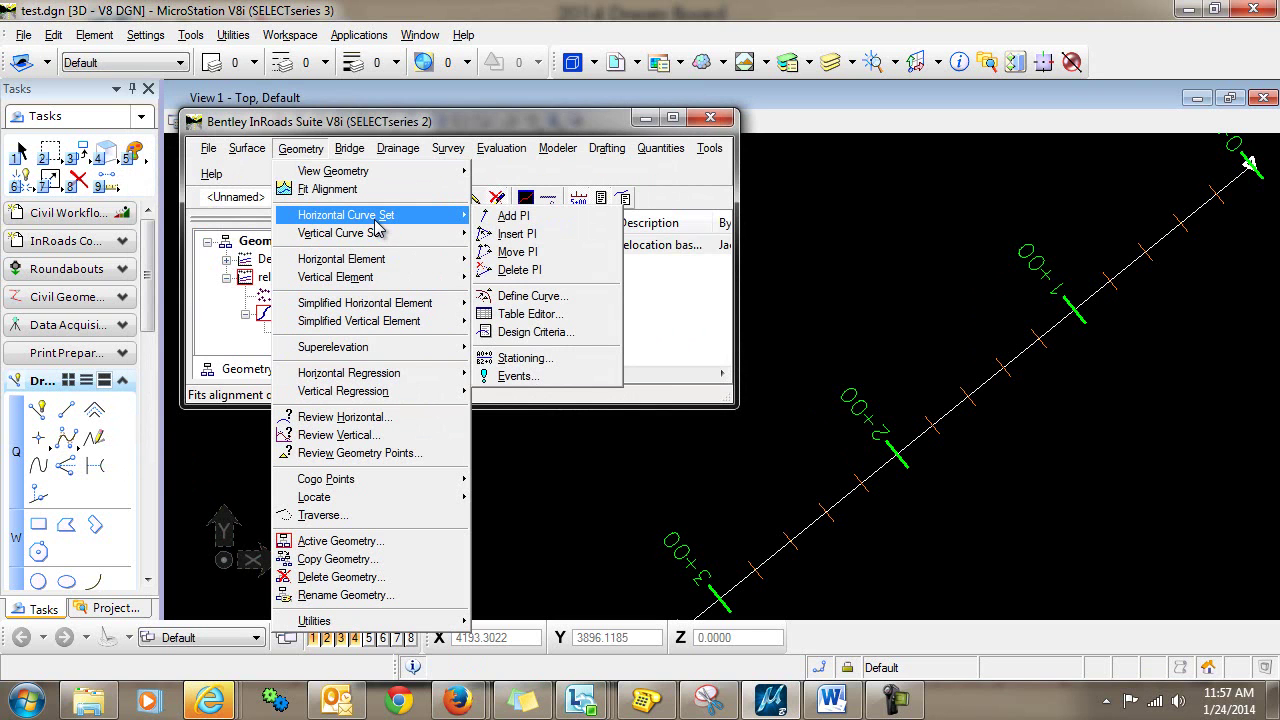
pyautogui.moveTo(330, 622)
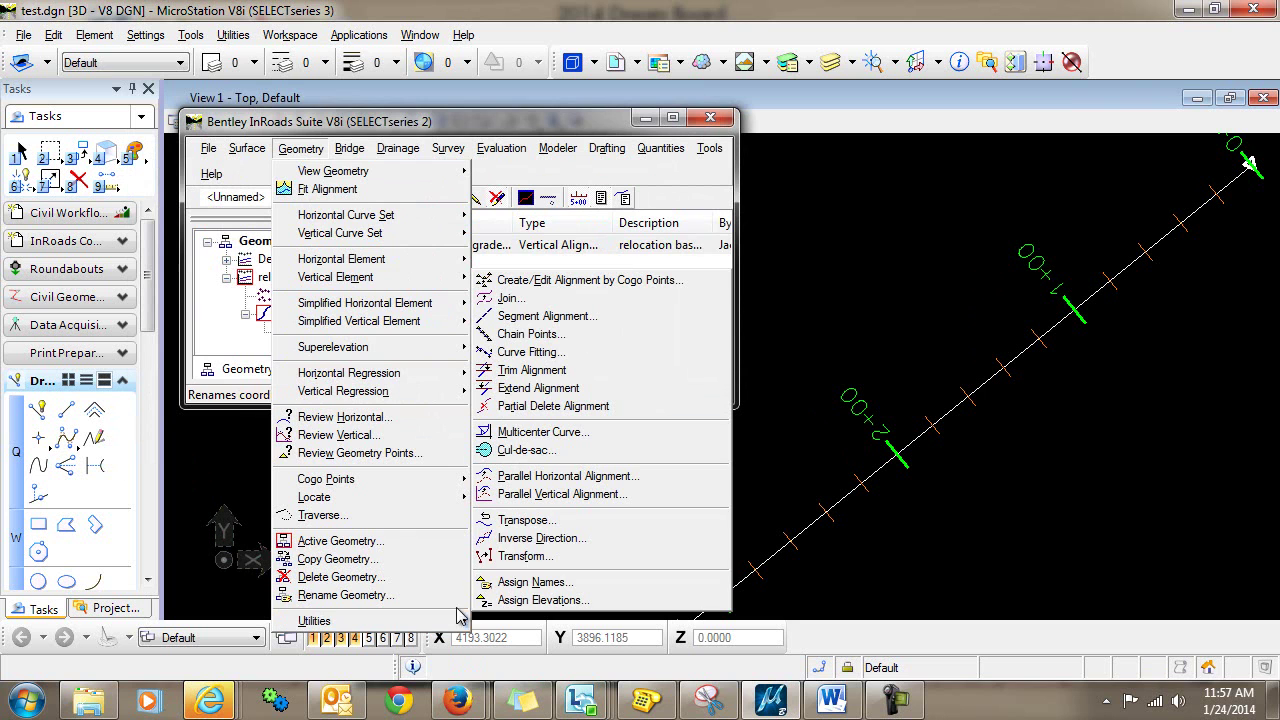
pyautogui.click(560, 522)
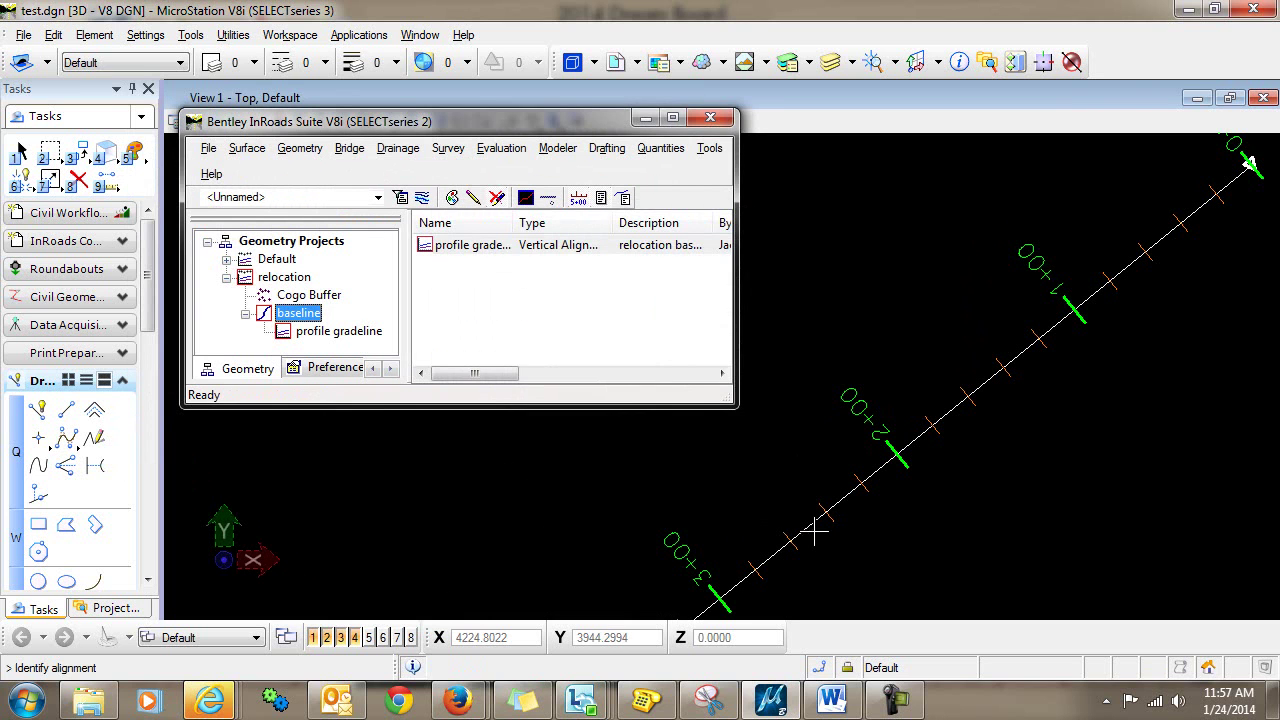
pyautogui.click(628, 505)
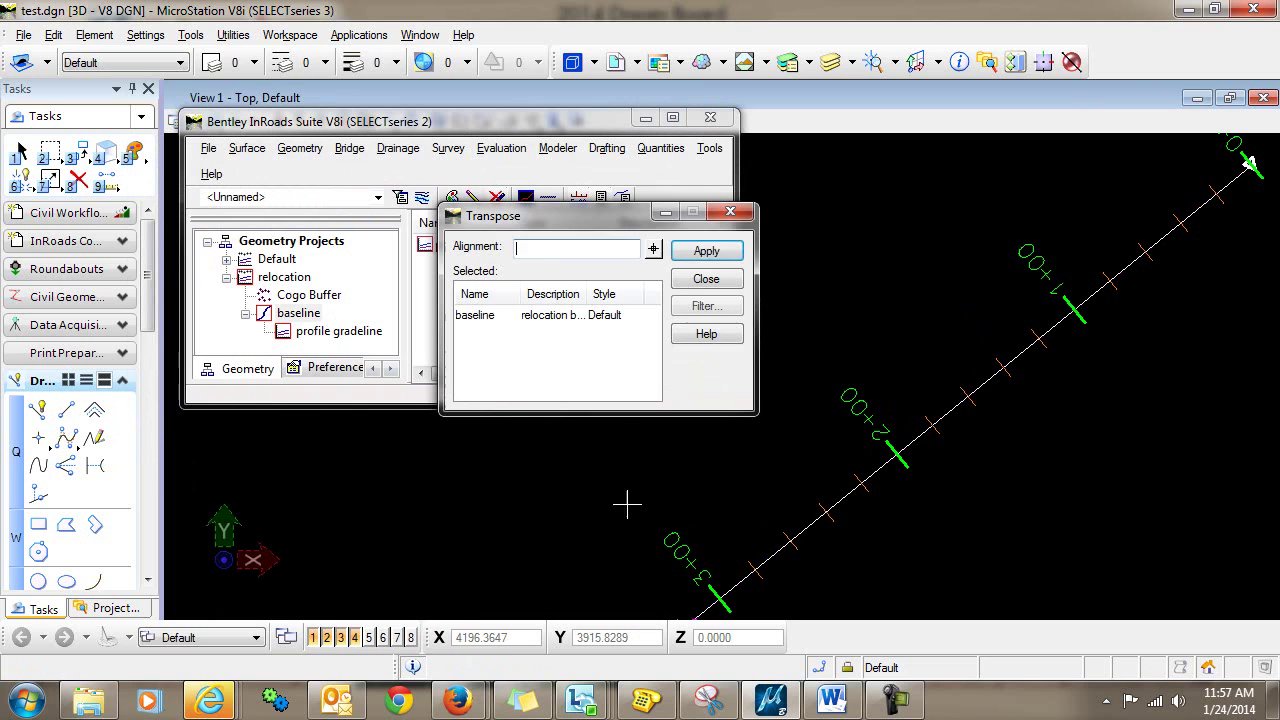
pyautogui.click(705, 252)
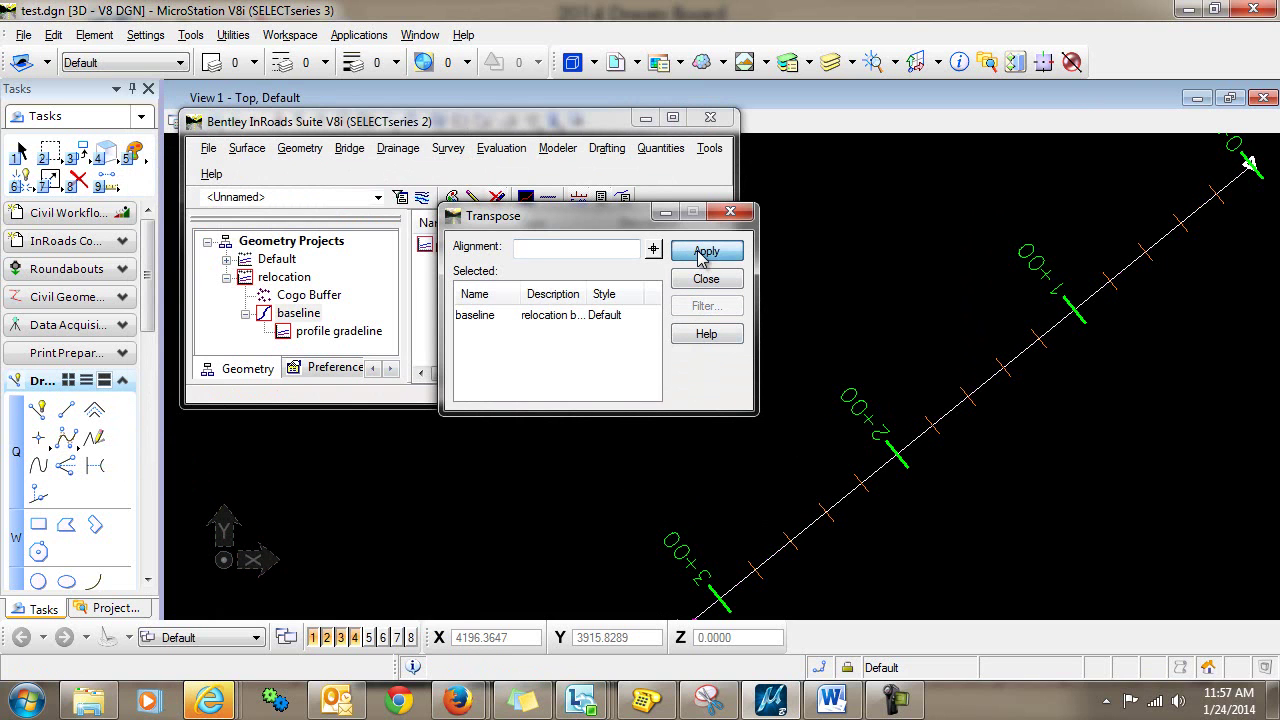
pyautogui.click(705, 280)
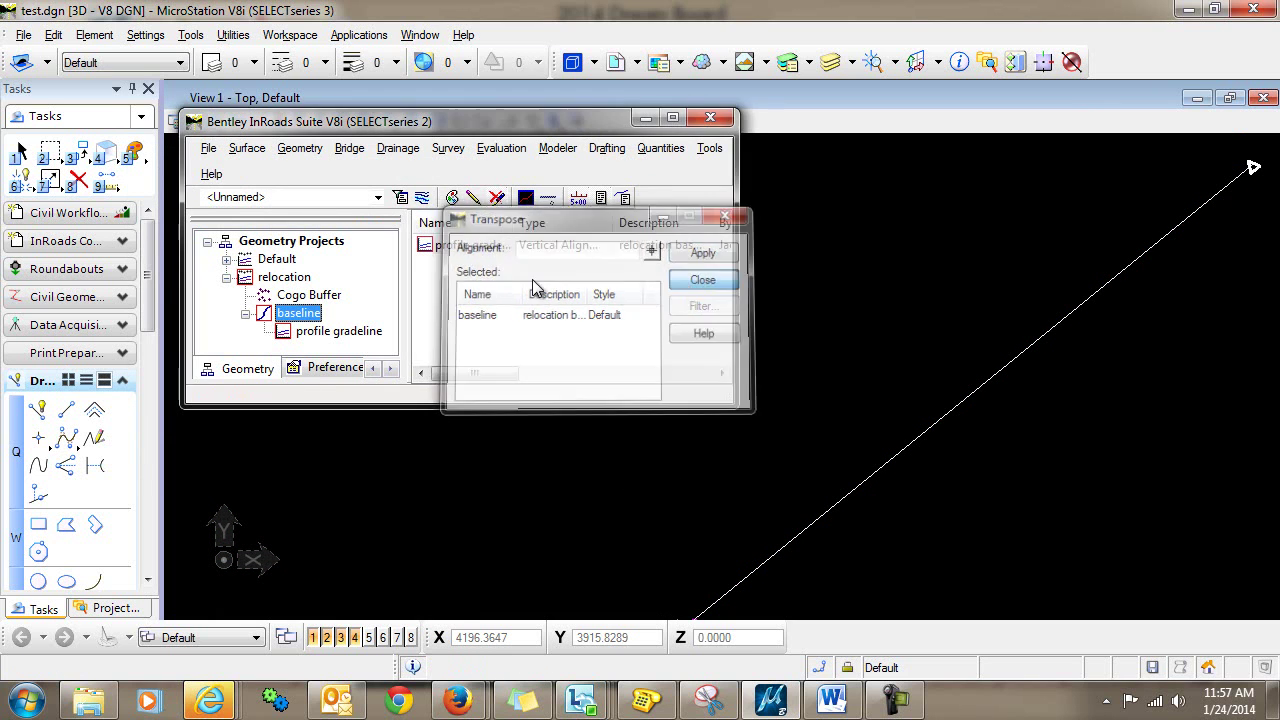
pyautogui.click(300, 148)
pyautogui.moveTo(310, 175)
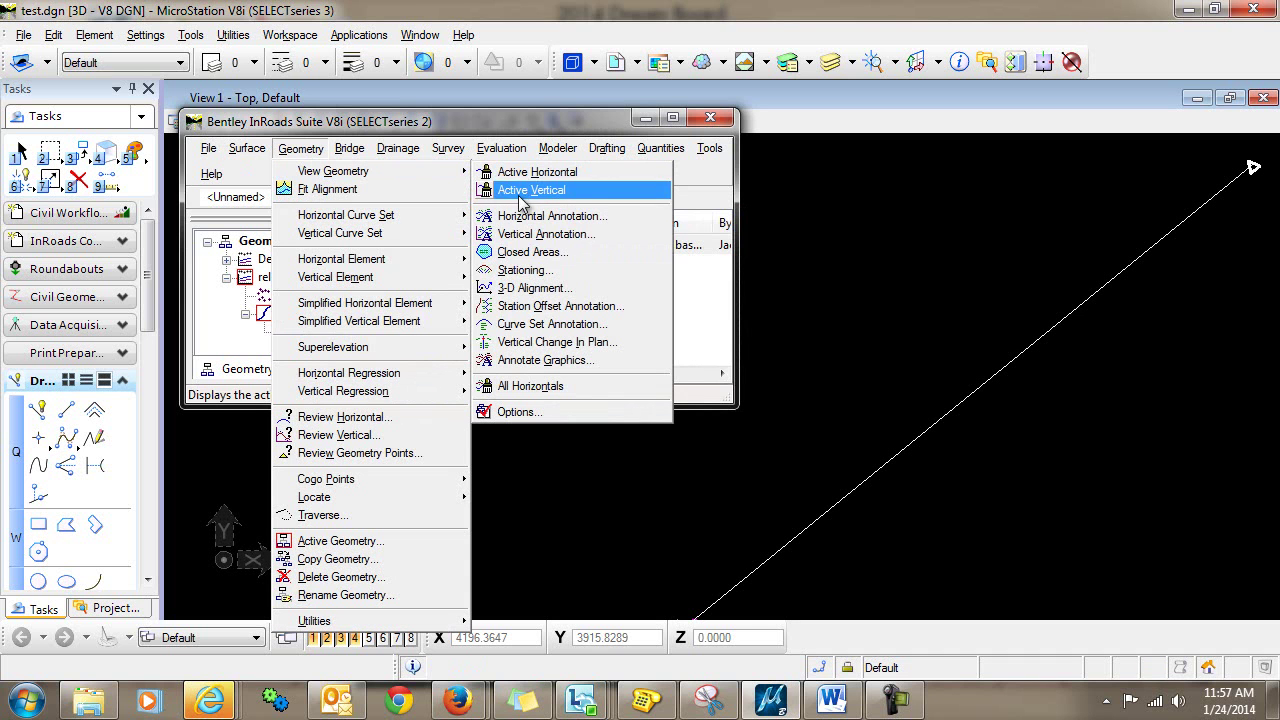
# Redraw the reversed baseline's station labels and check them, starting from 0+00.
pyautogui.click(535, 272)
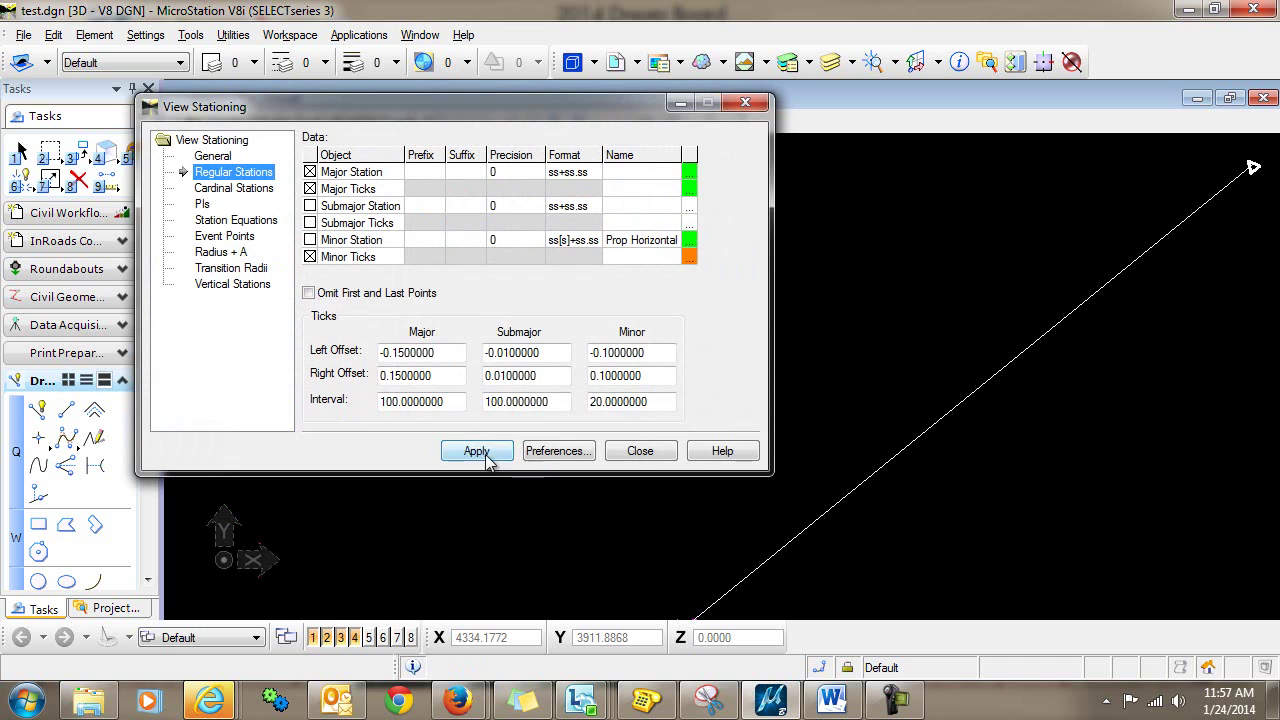
pyautogui.click(476, 451)
pyautogui.scroll(-2, 892, 508)
pyautogui.moveTo(900, 505)
pyautogui.mouseDown(button='middle')
pyautogui.moveTo(823, 500)
pyautogui.moveTo(977, 349)
pyautogui.mouseUp(button='middle')
pyautogui.scroll(3, 883, 449)
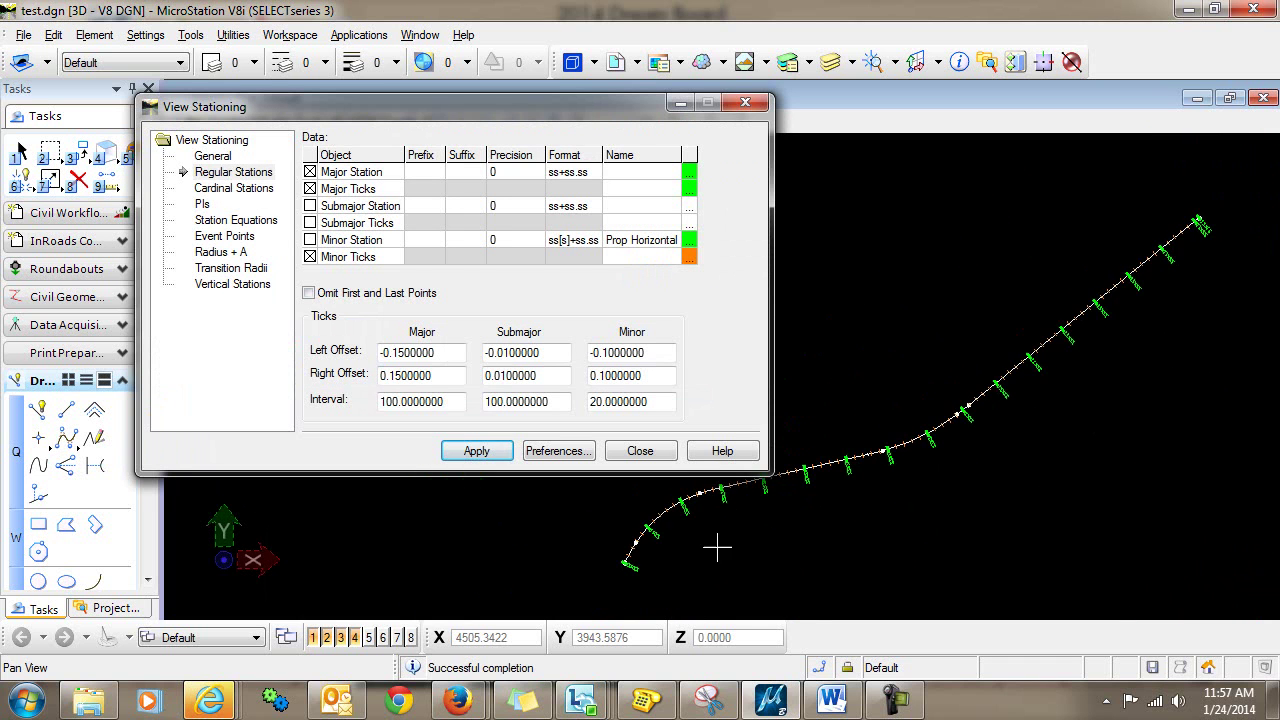
pyautogui.moveTo(717, 547); pyautogui.dragTo(851, 523, button='middle')
pyautogui.scroll(3, 846, 514)
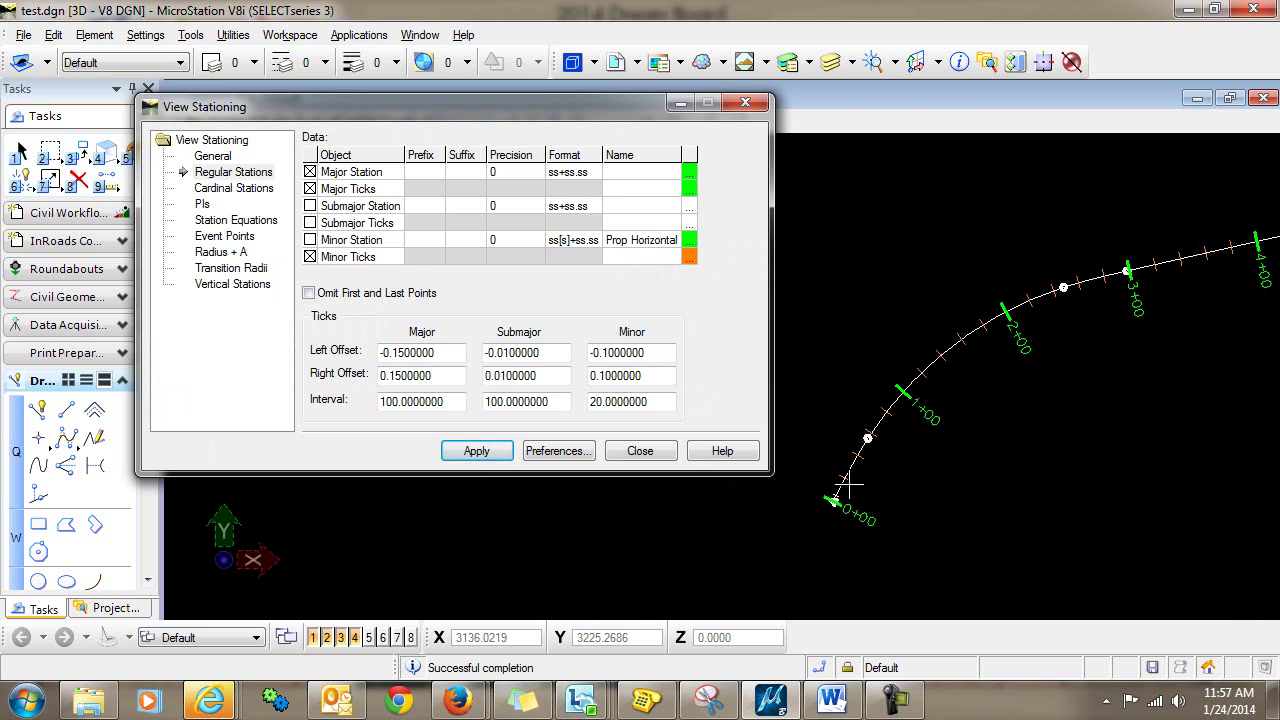
pyautogui.scroll(-3, 1040, 347)
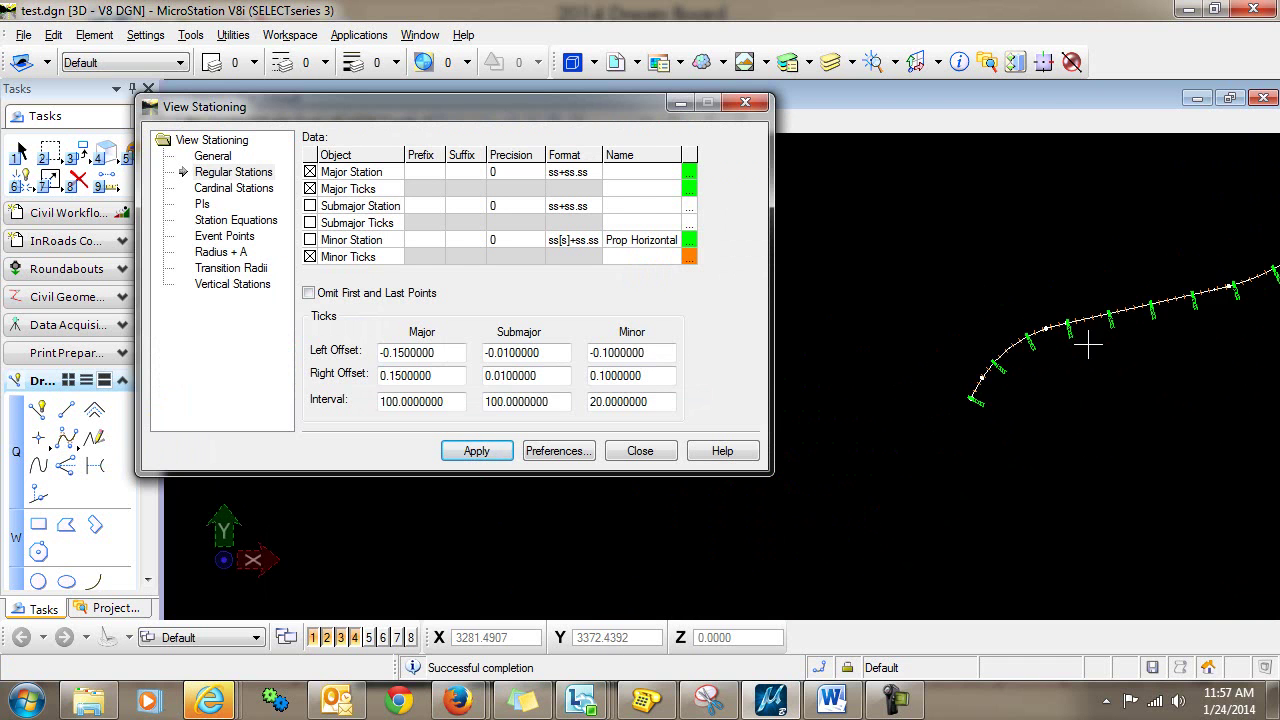
pyautogui.moveTo(1089, 345); pyautogui.dragTo(1004, 420, button='middle')
pyautogui.scroll(-3, 1004, 420)
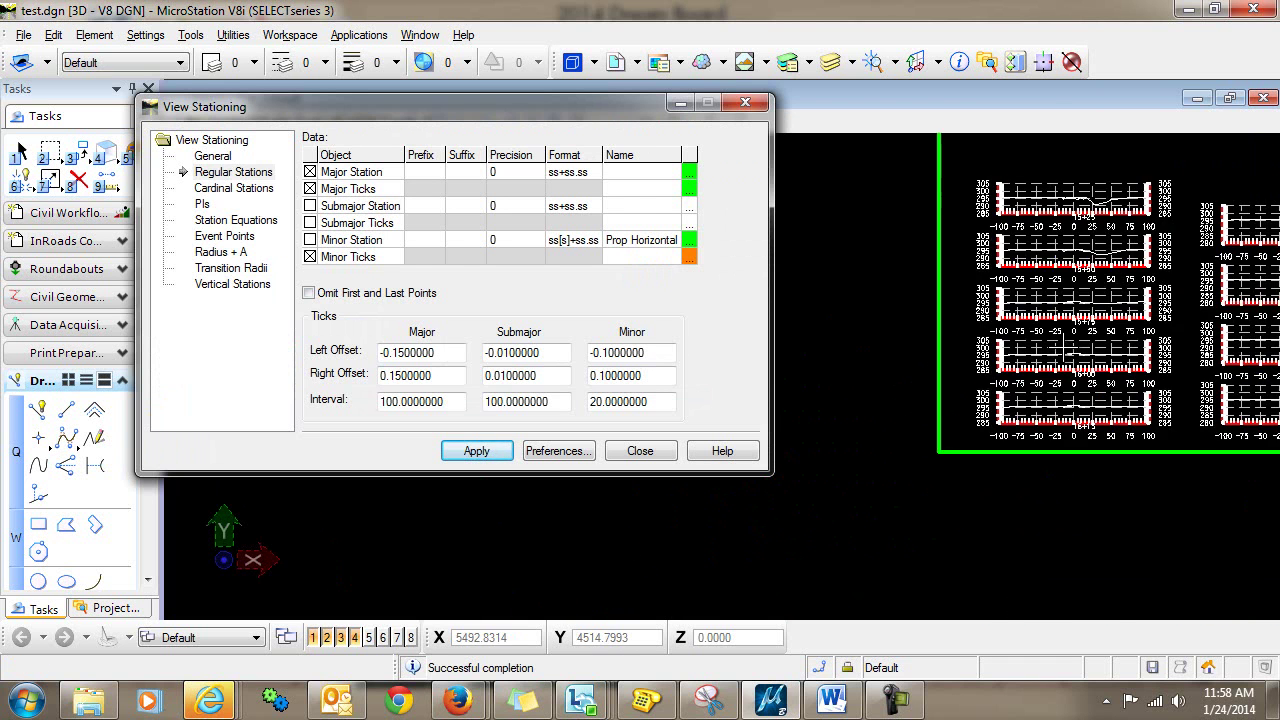
pyautogui.scroll(3, 1068, 360)
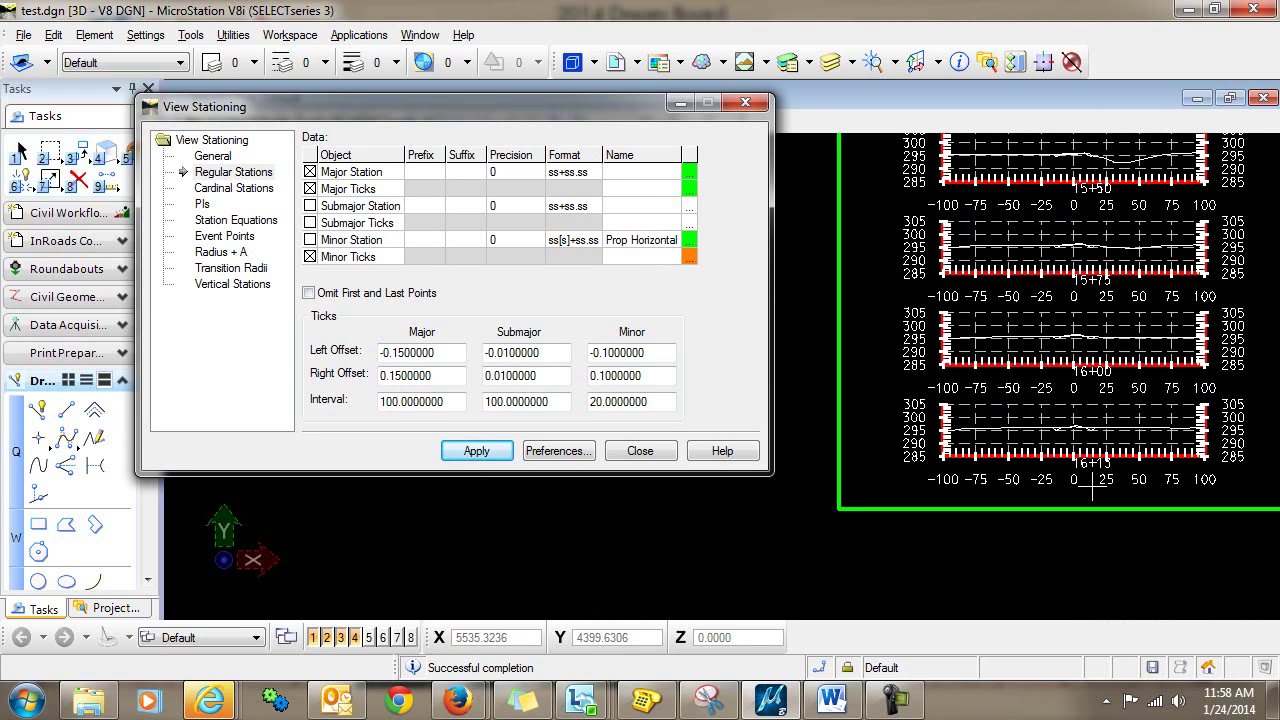
pyautogui.scroll(-2, 1074, 480)
pyautogui.scroll(-3, 988, 507)
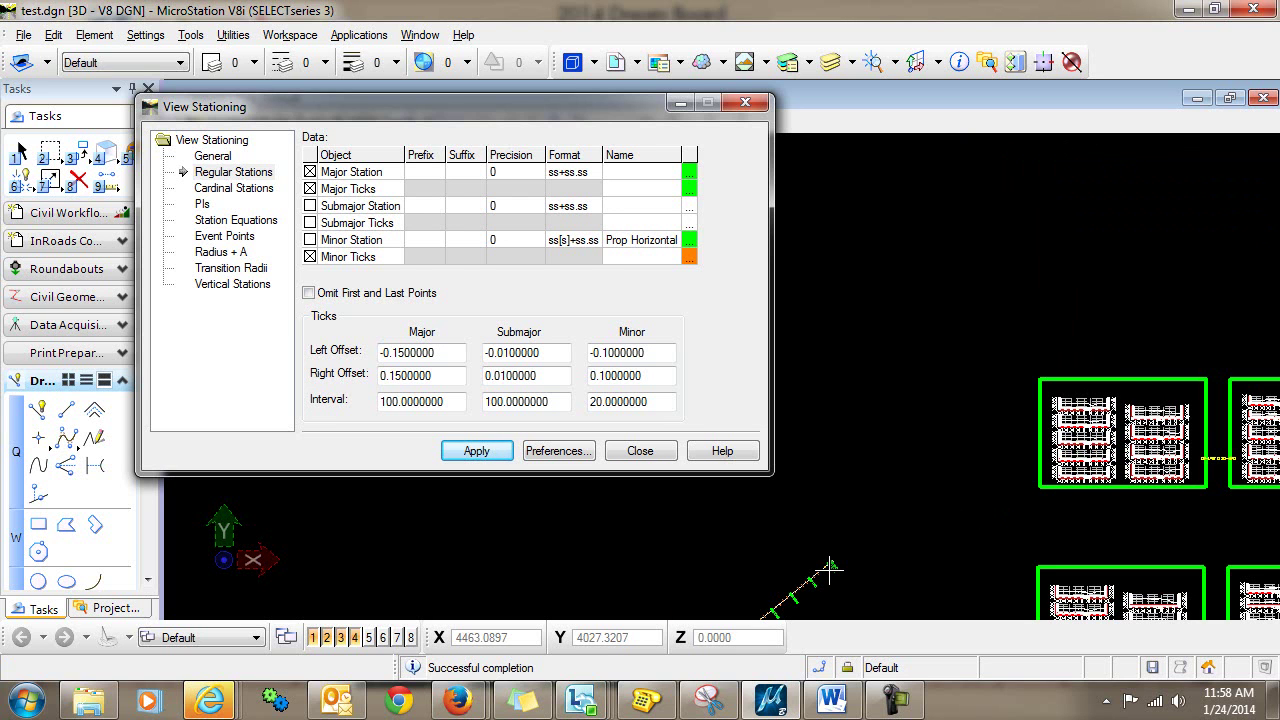
# Pan up and zoom in on the green-bordered cross-section sheets.
pyautogui.moveTo(1020, 514); pyautogui.dragTo(1012, 430, button='middle')
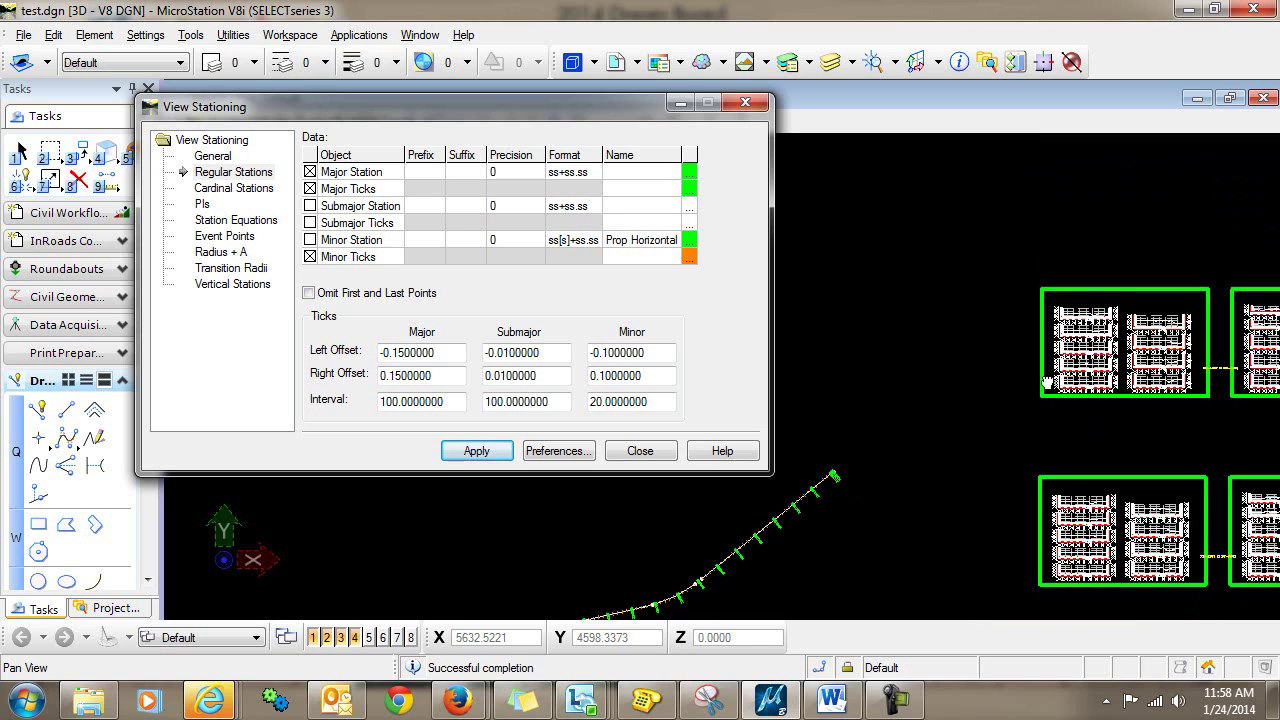
pyautogui.scroll(3, 1050, 400)
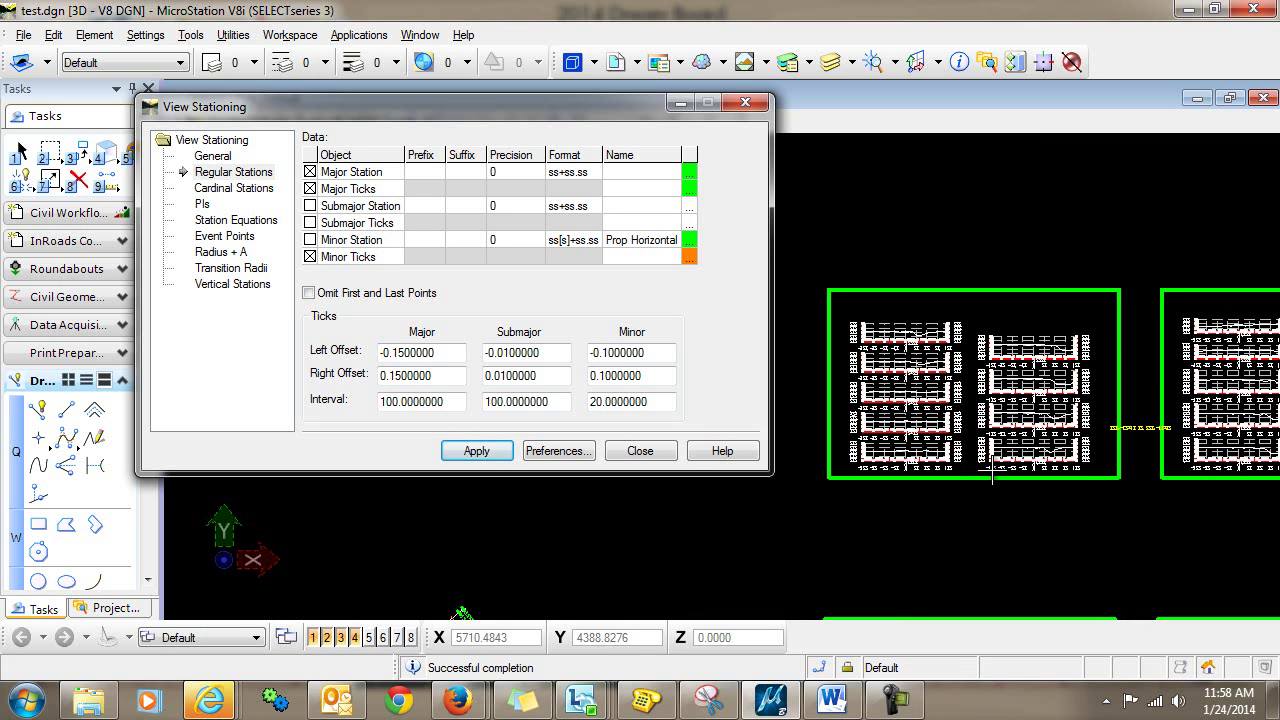